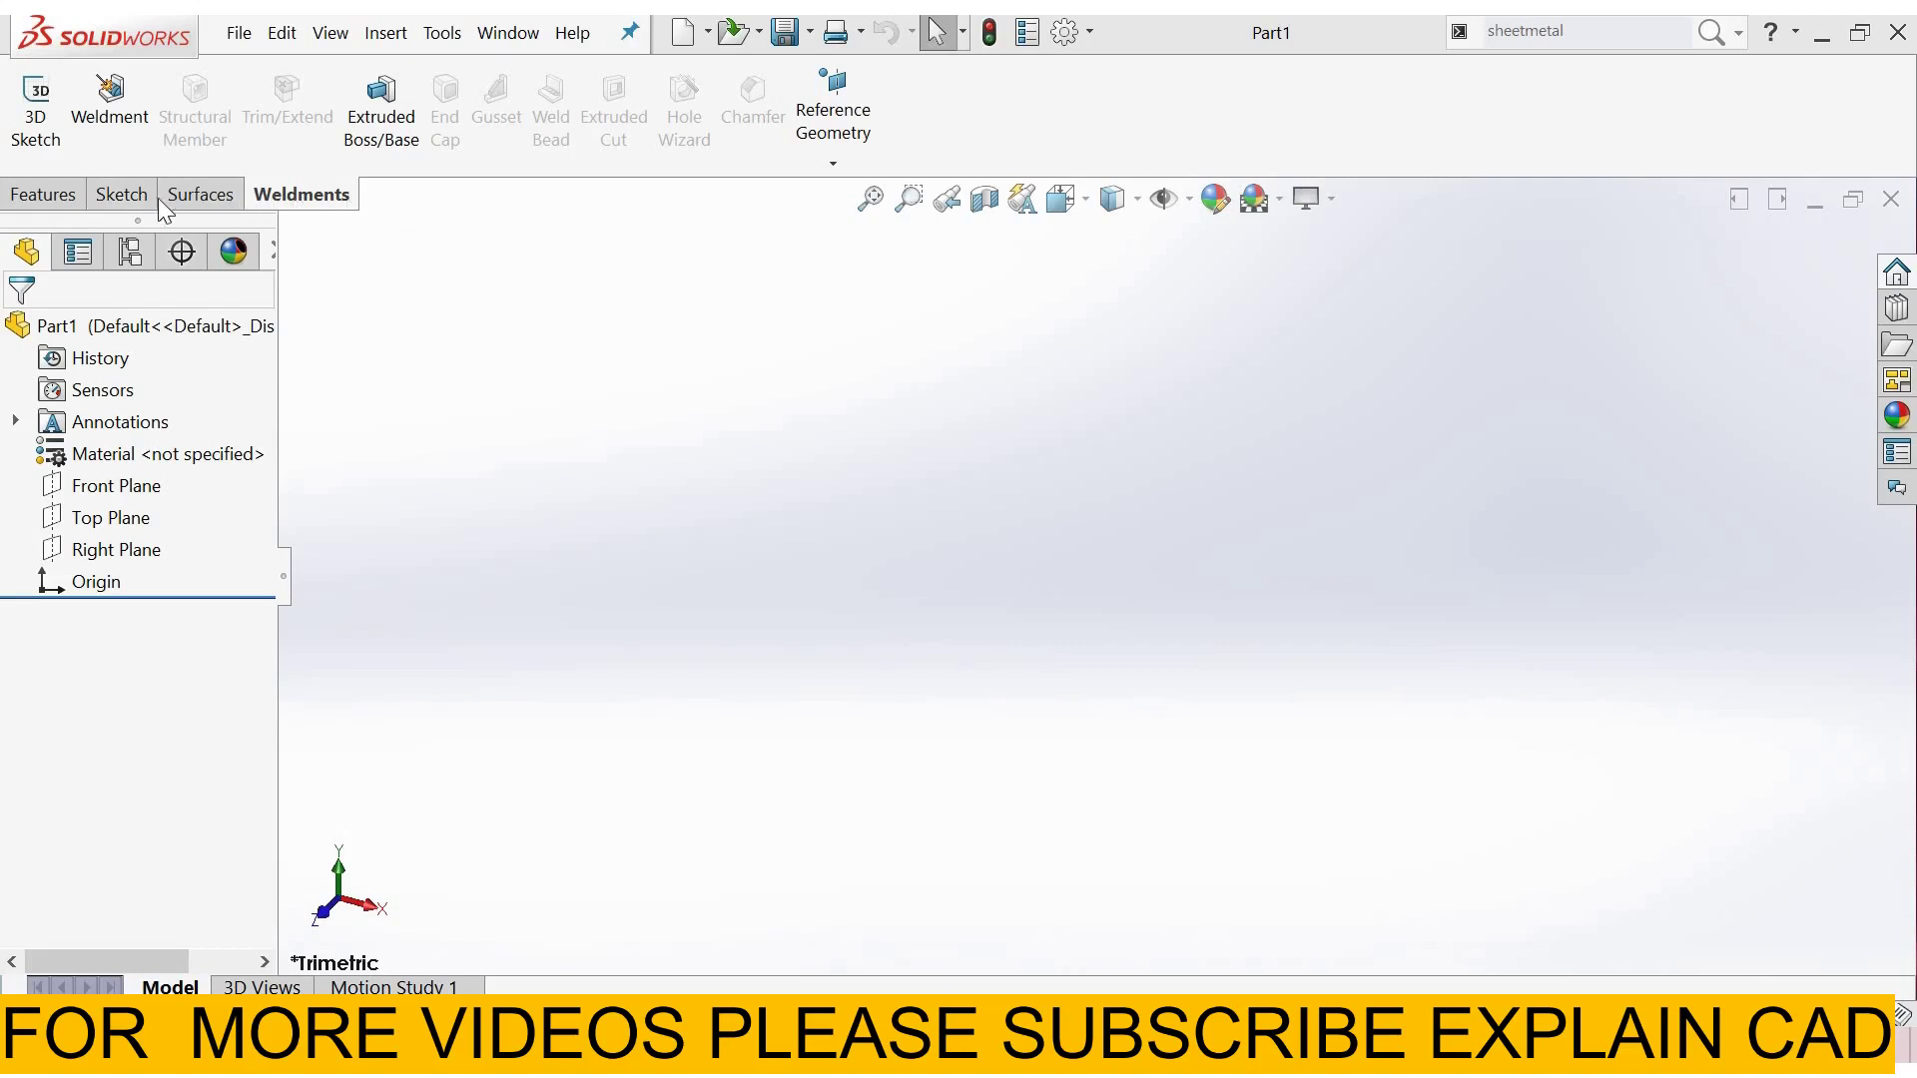
Add the Sheet Metal tool set to the CommandManager and bring up its commands.
{"action": "right_click", "coordinate": [341, 197]}
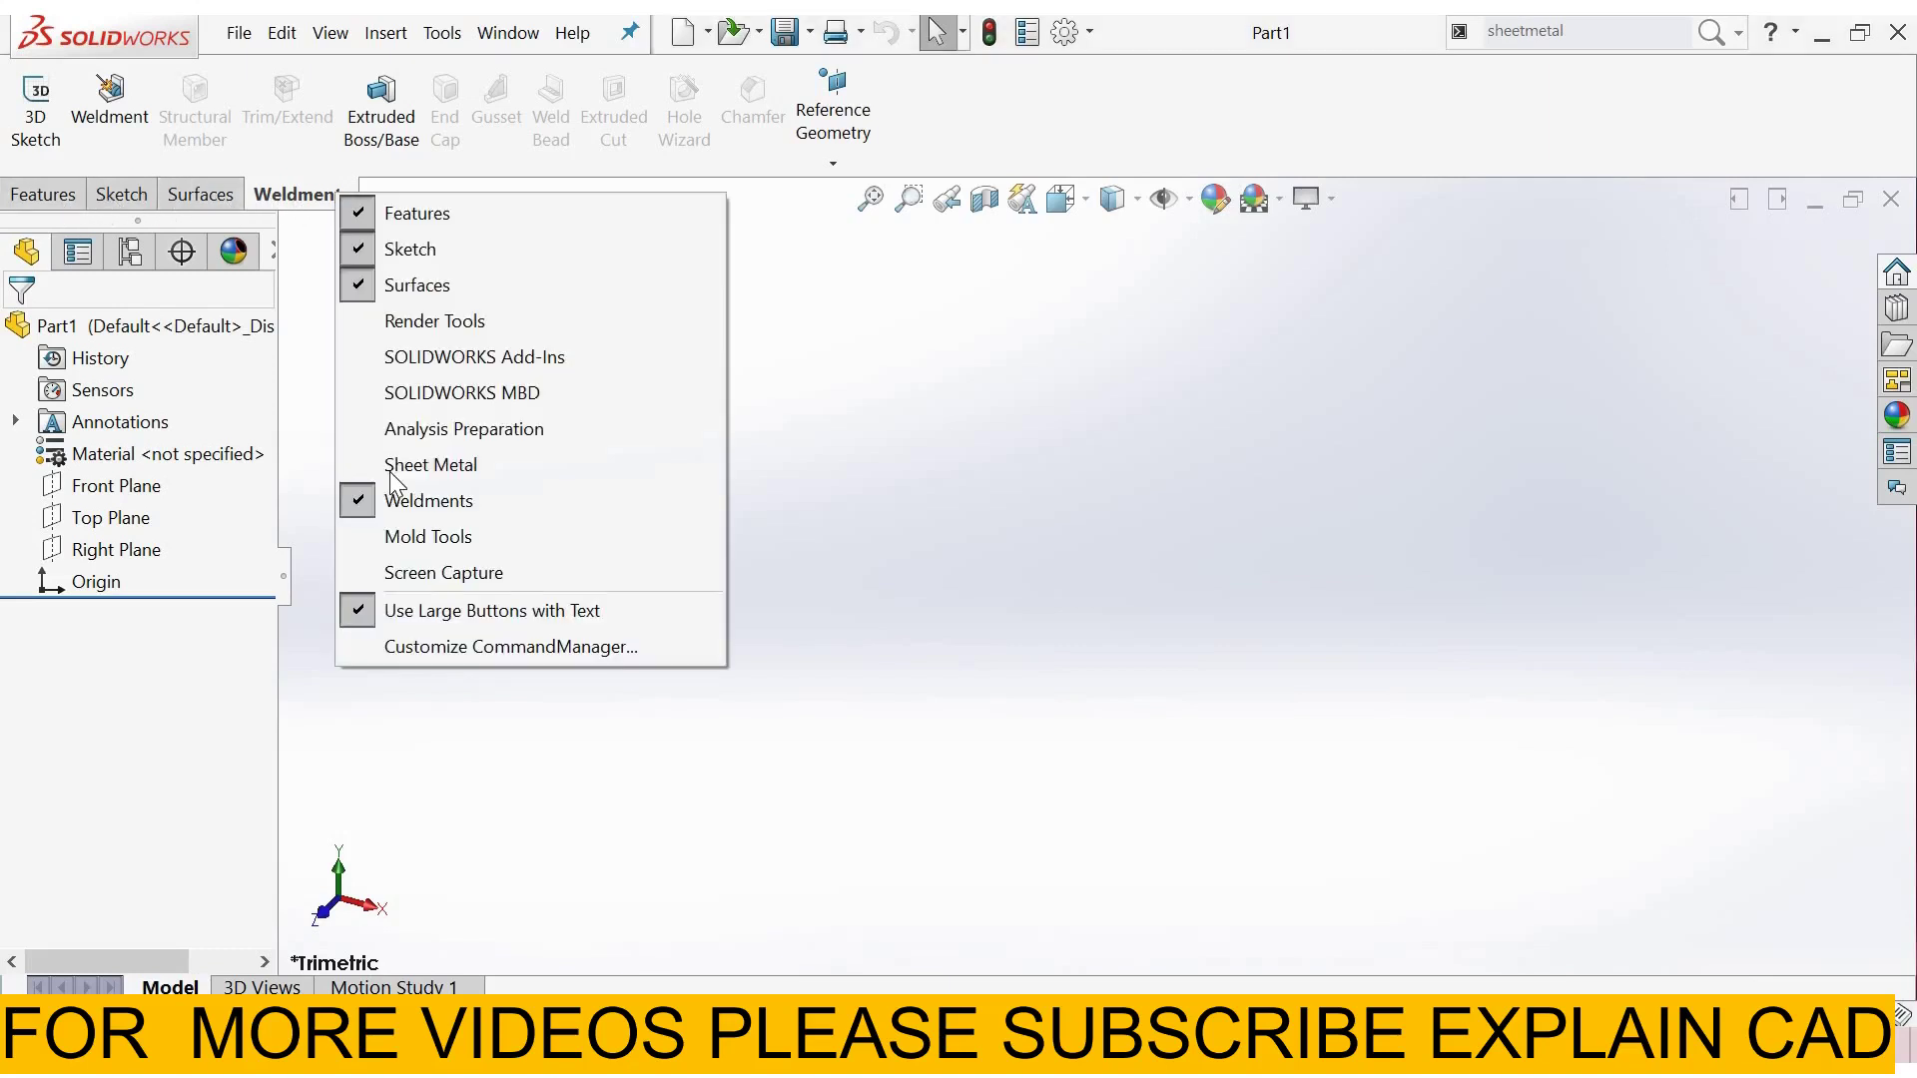
{"action": "left_click", "coordinate": [388, 465]}
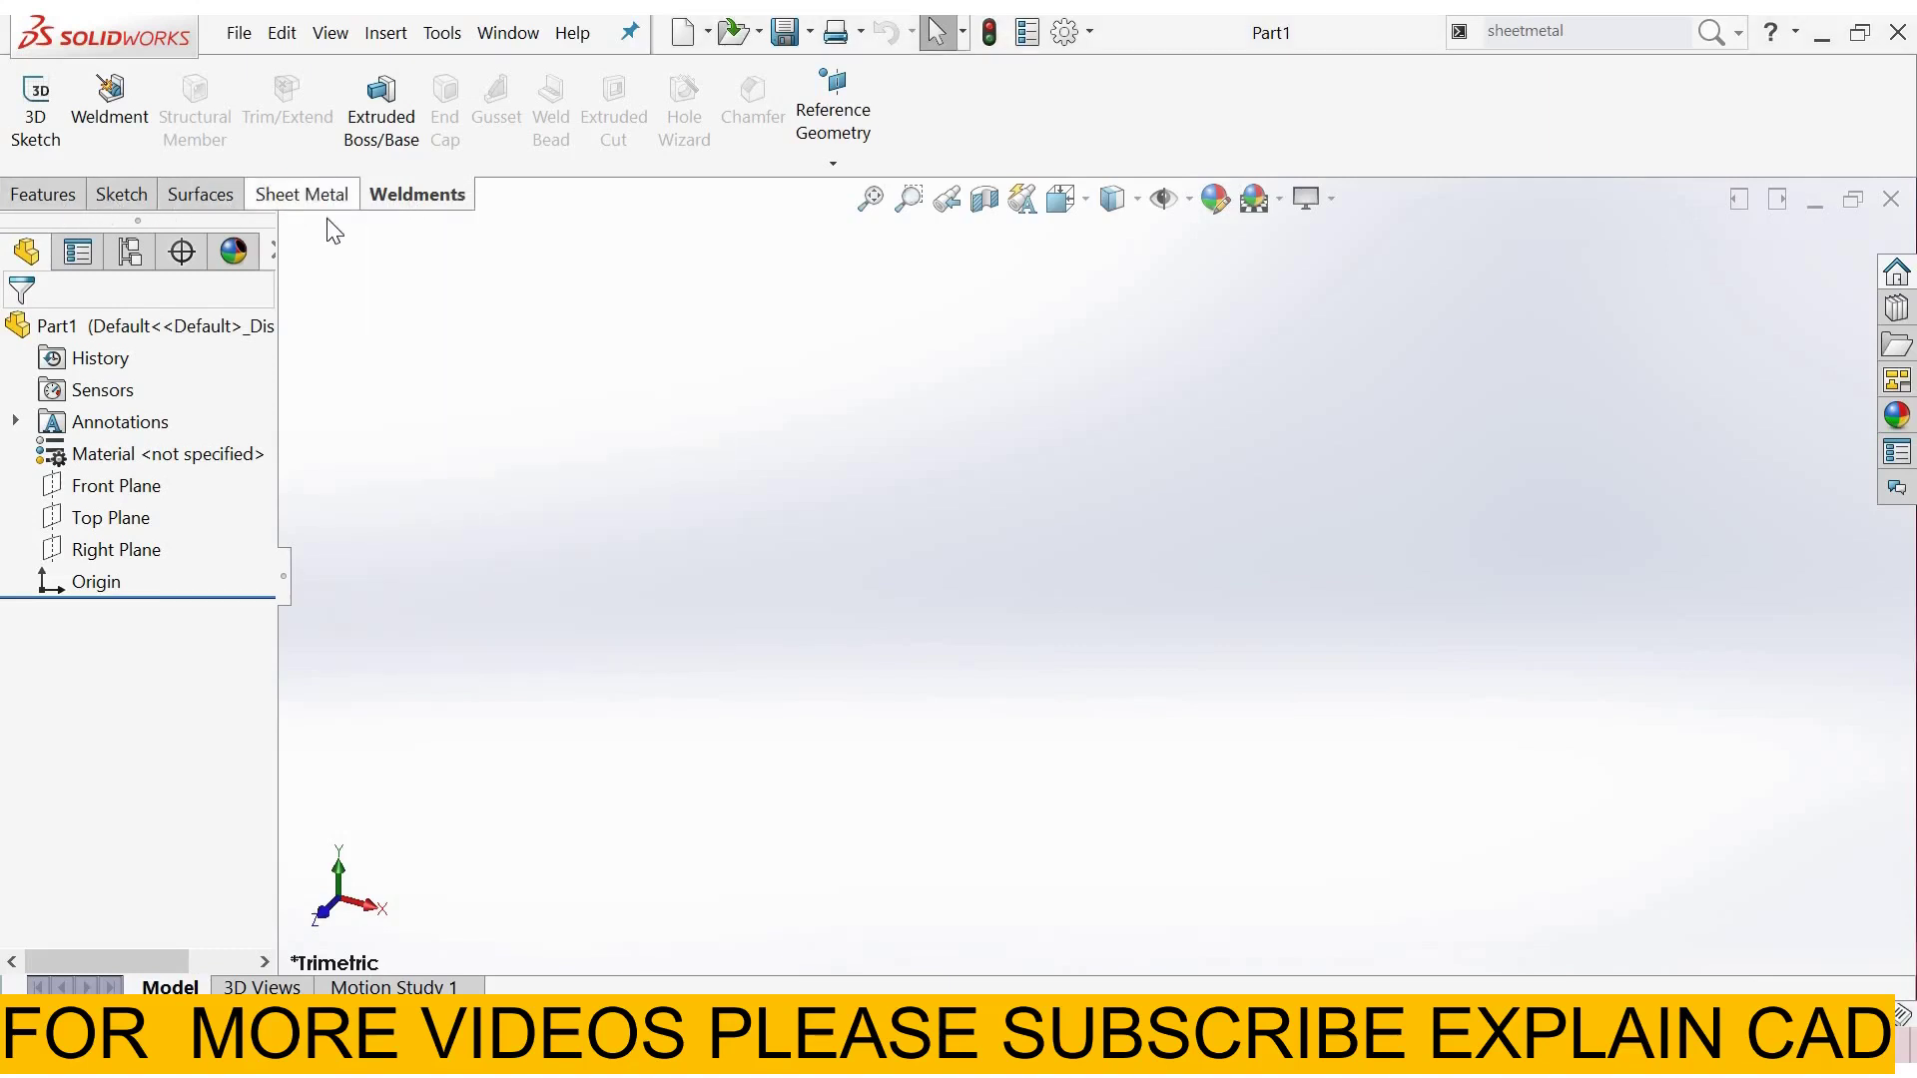
{"action": "left_click", "coordinate": [333, 217]}
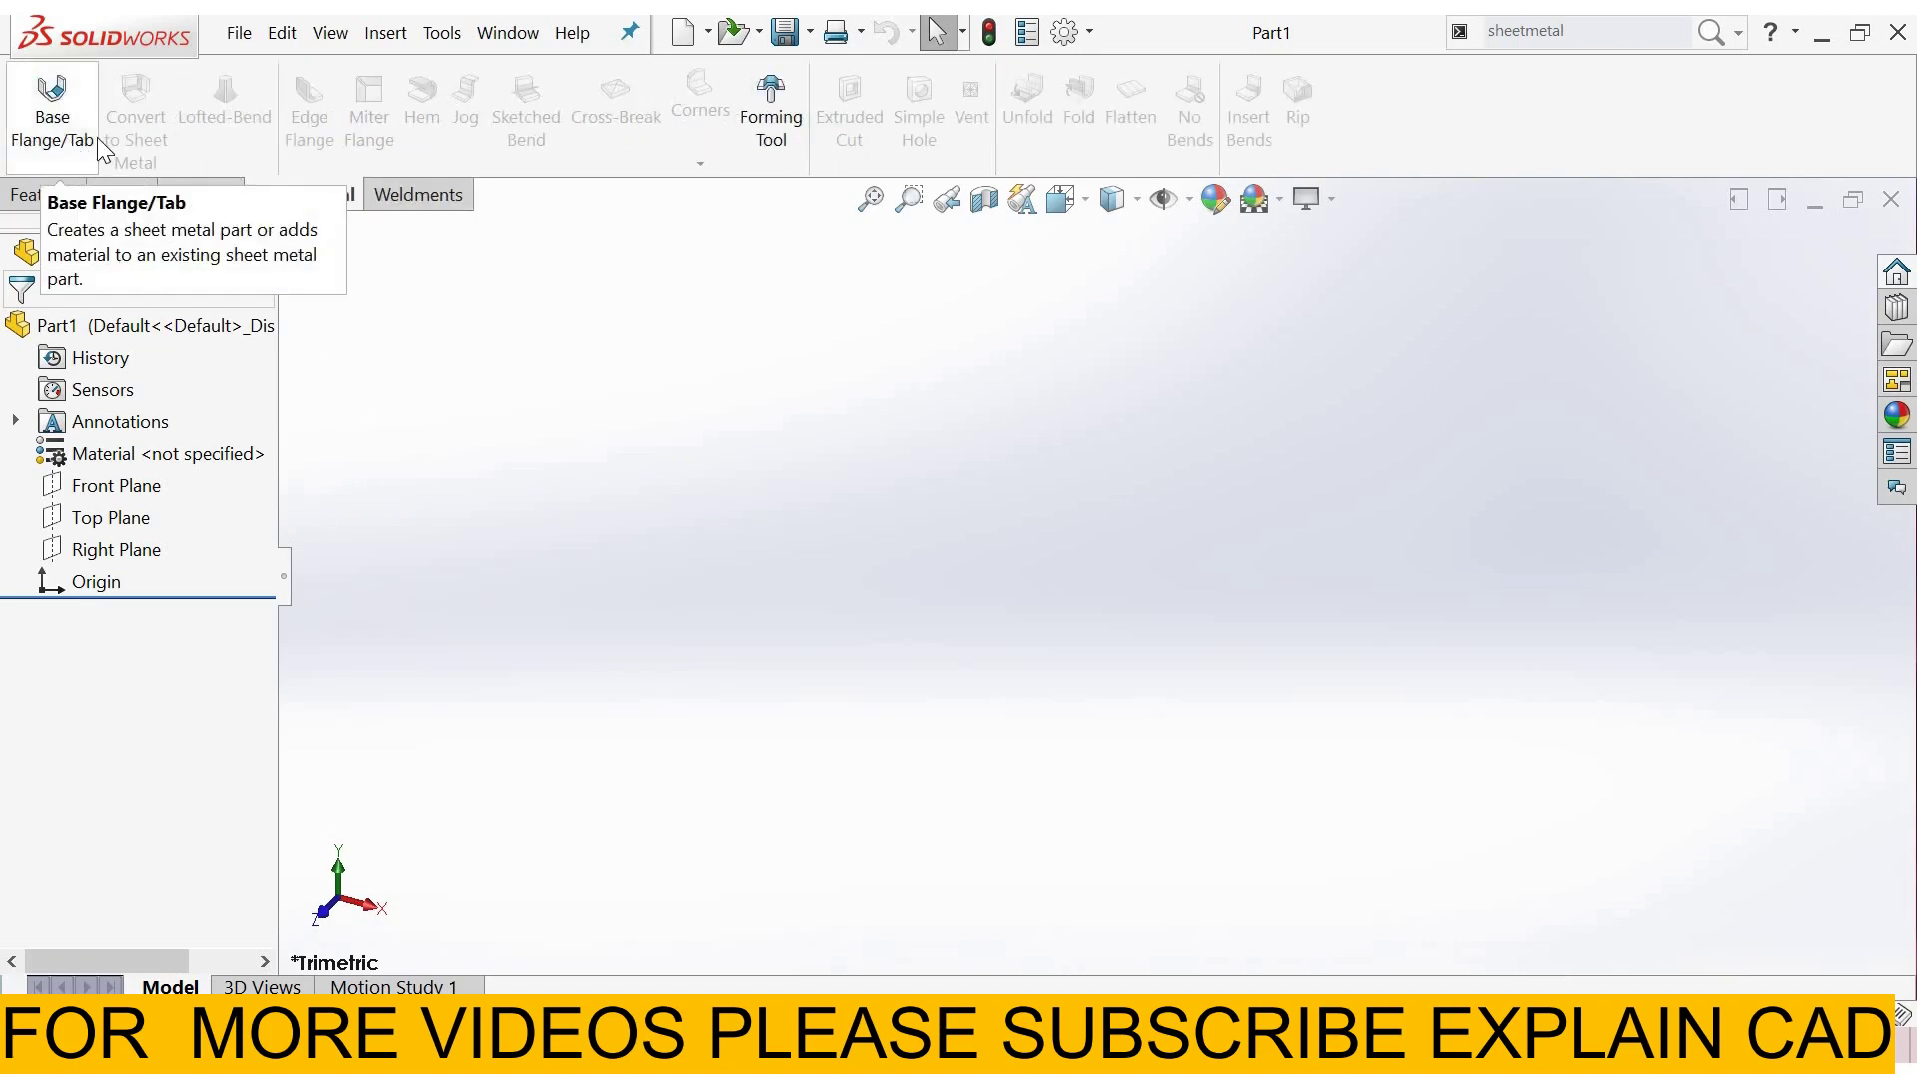
Start a sketch on the Top Plane and draw a center rectangle about 161 mm wide centered on the origin.
{"action": "left_click", "coordinate": [140, 517]}
{"action": "left_click", "coordinate": [157, 482]}
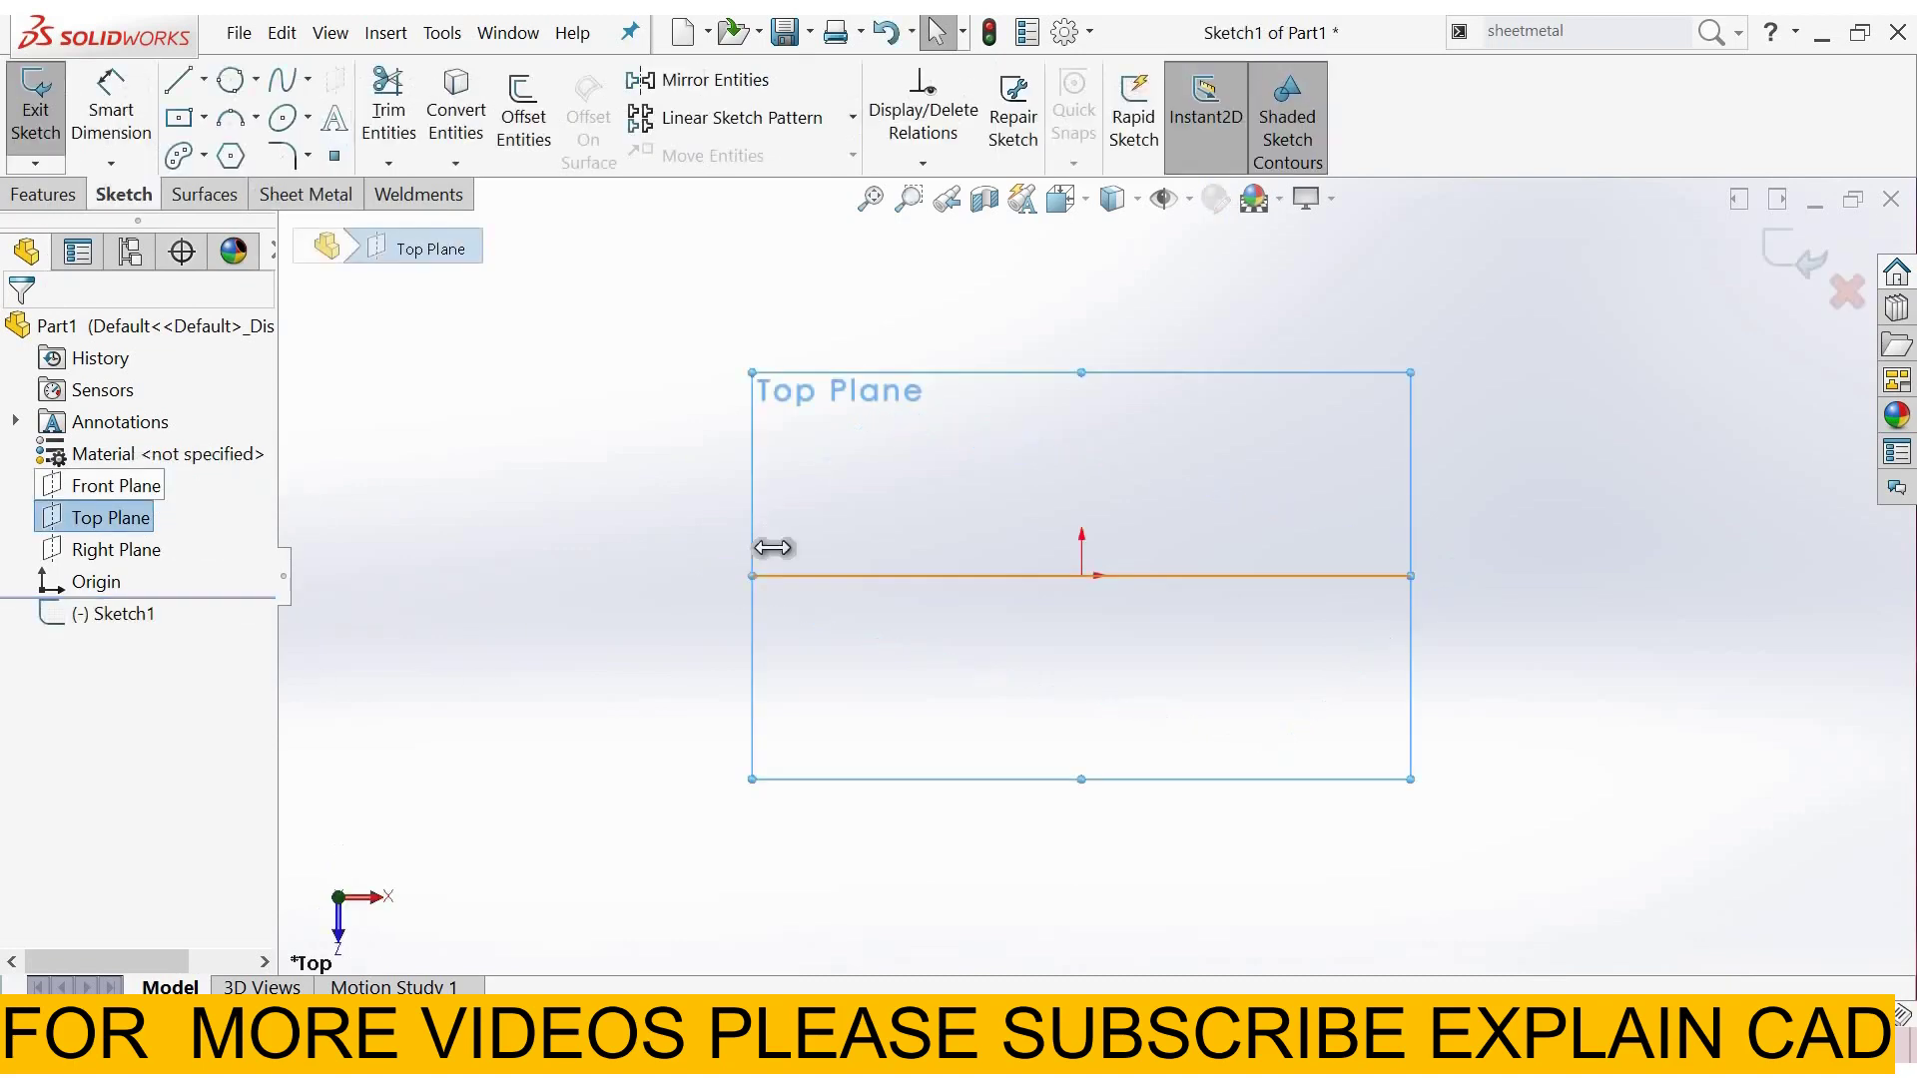
{"action": "left_click", "coordinate": [204, 117]}
{"action": "left_click", "coordinate": [250, 193]}
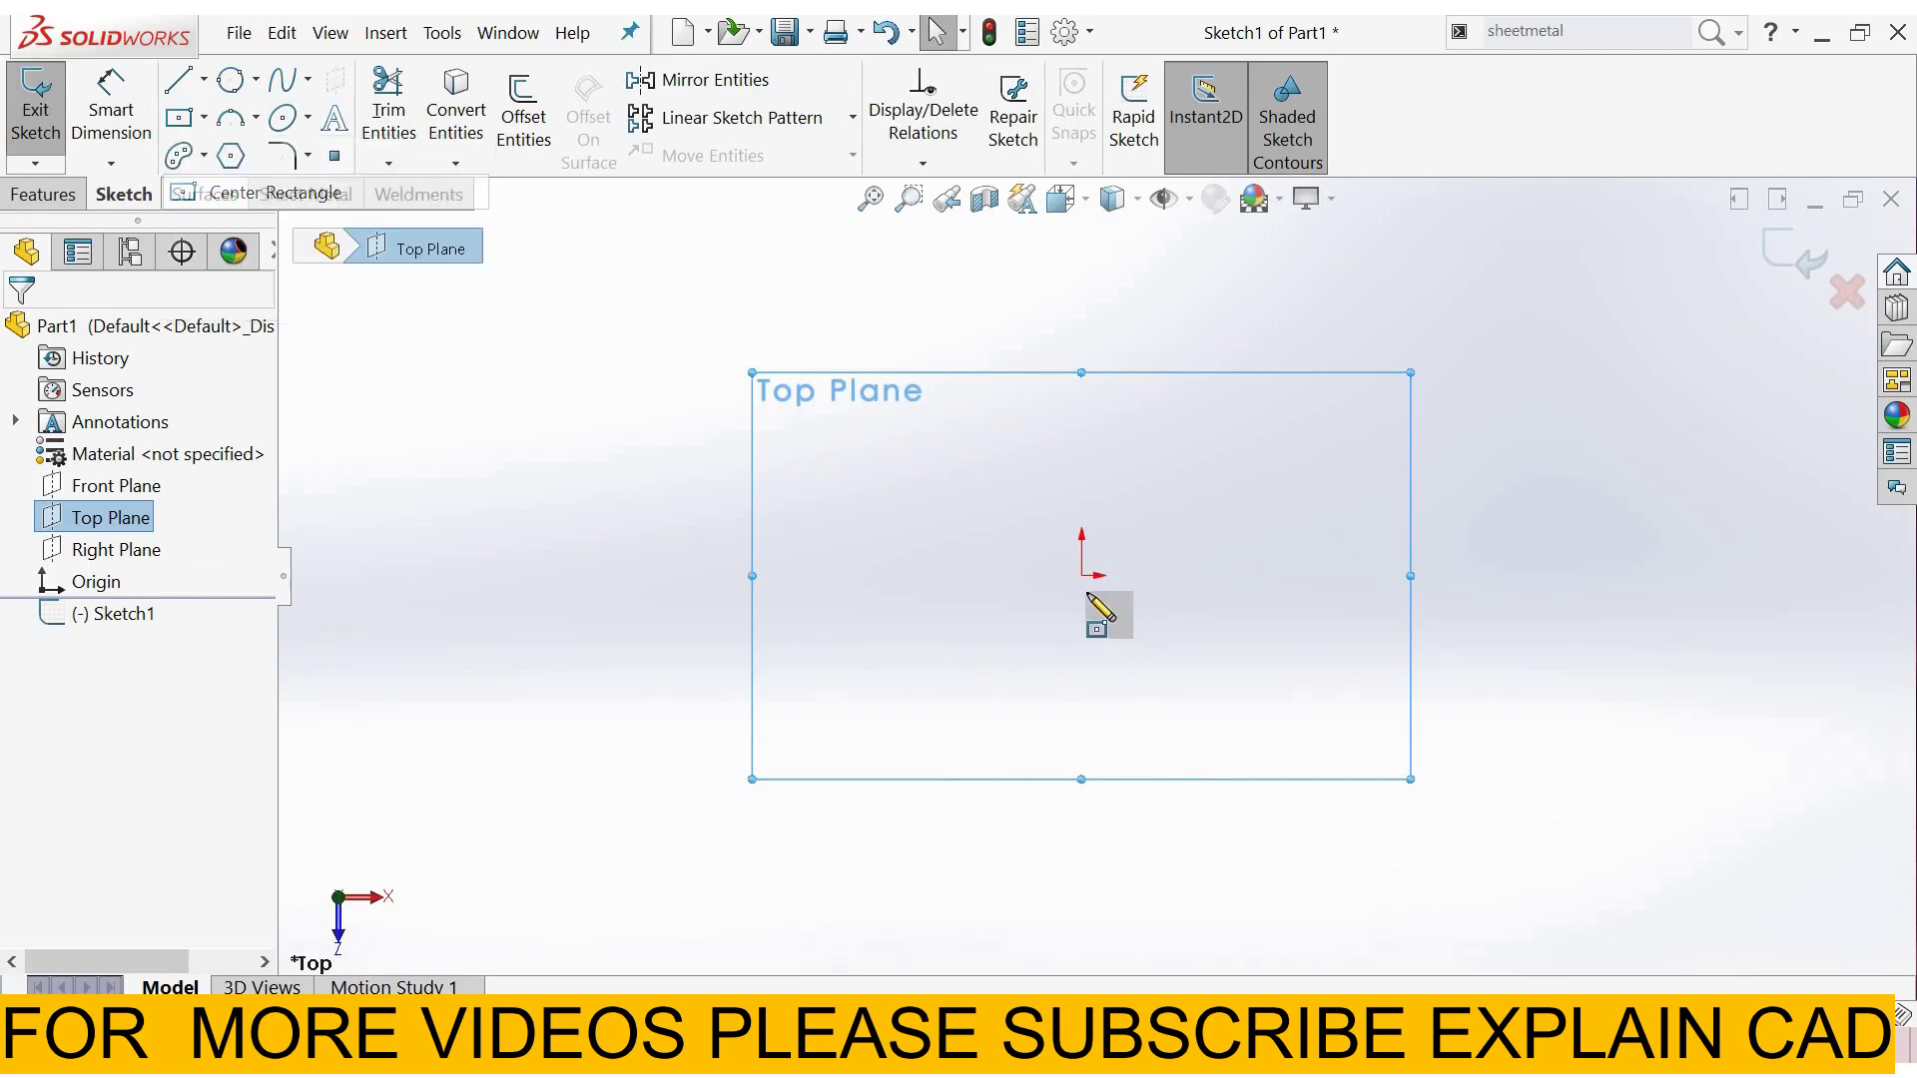
{"action": "left_click", "coordinate": [1081, 576]}
{"action": "left_click", "coordinate": [795, 756]}
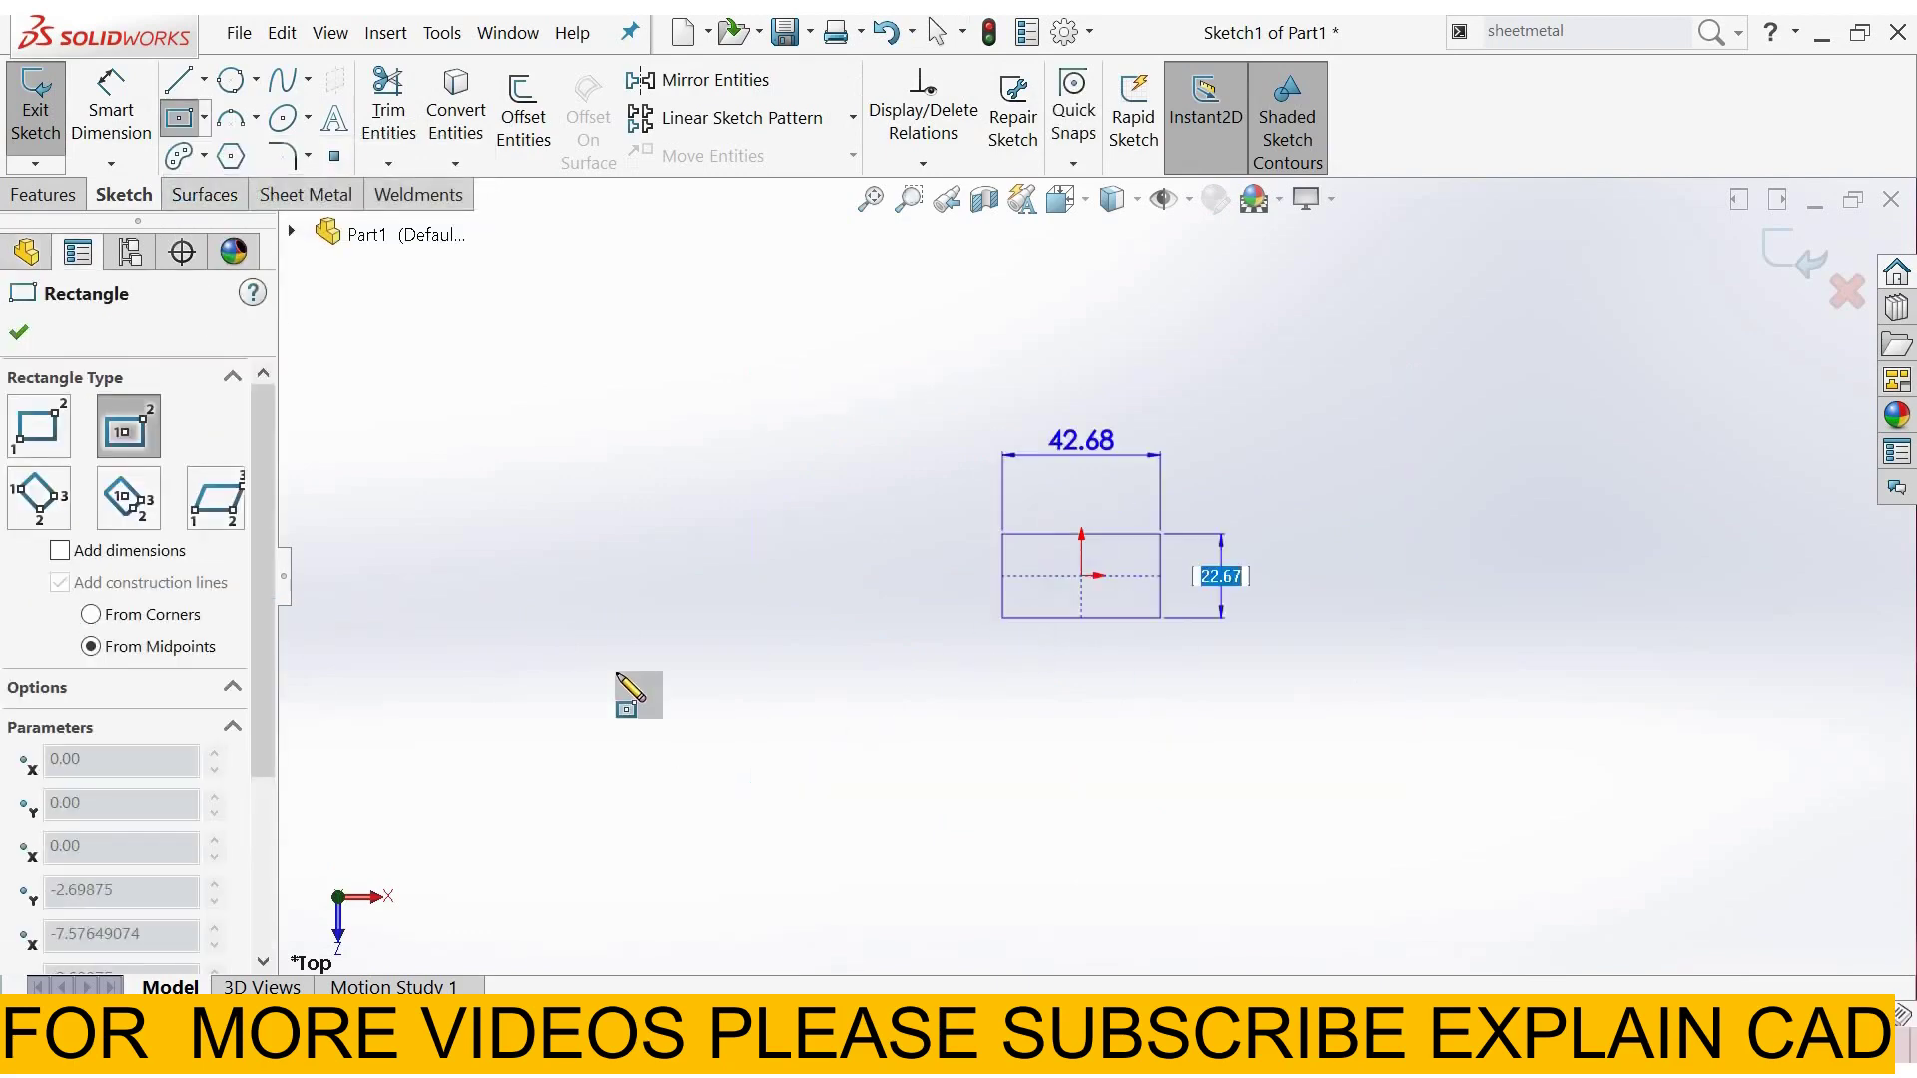
{"action": "key", "text": "Return"}
{"action": "right_click", "coordinate": [653, 655]}
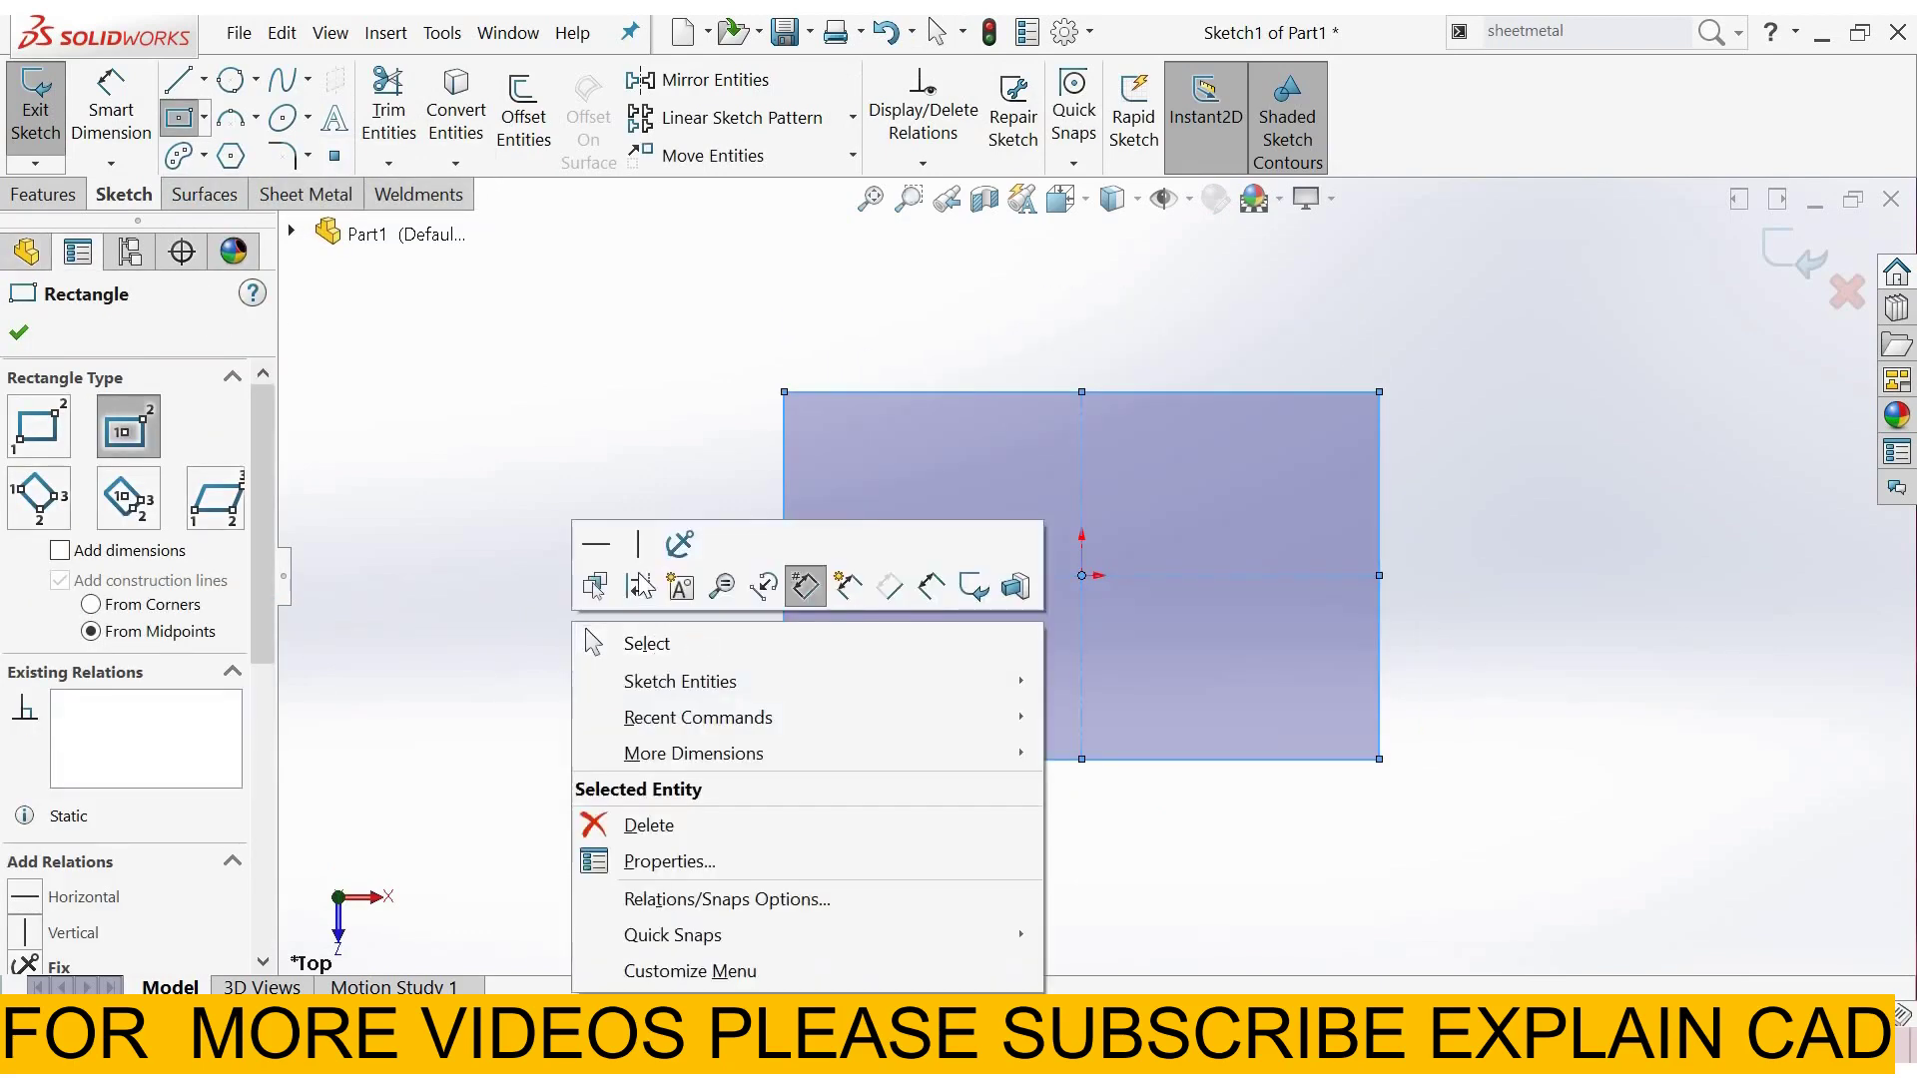
Dimension the rectangle's upper horizontal edge and set its width to 100 mm.
{"action": "left_click", "coordinate": [116, 107]}
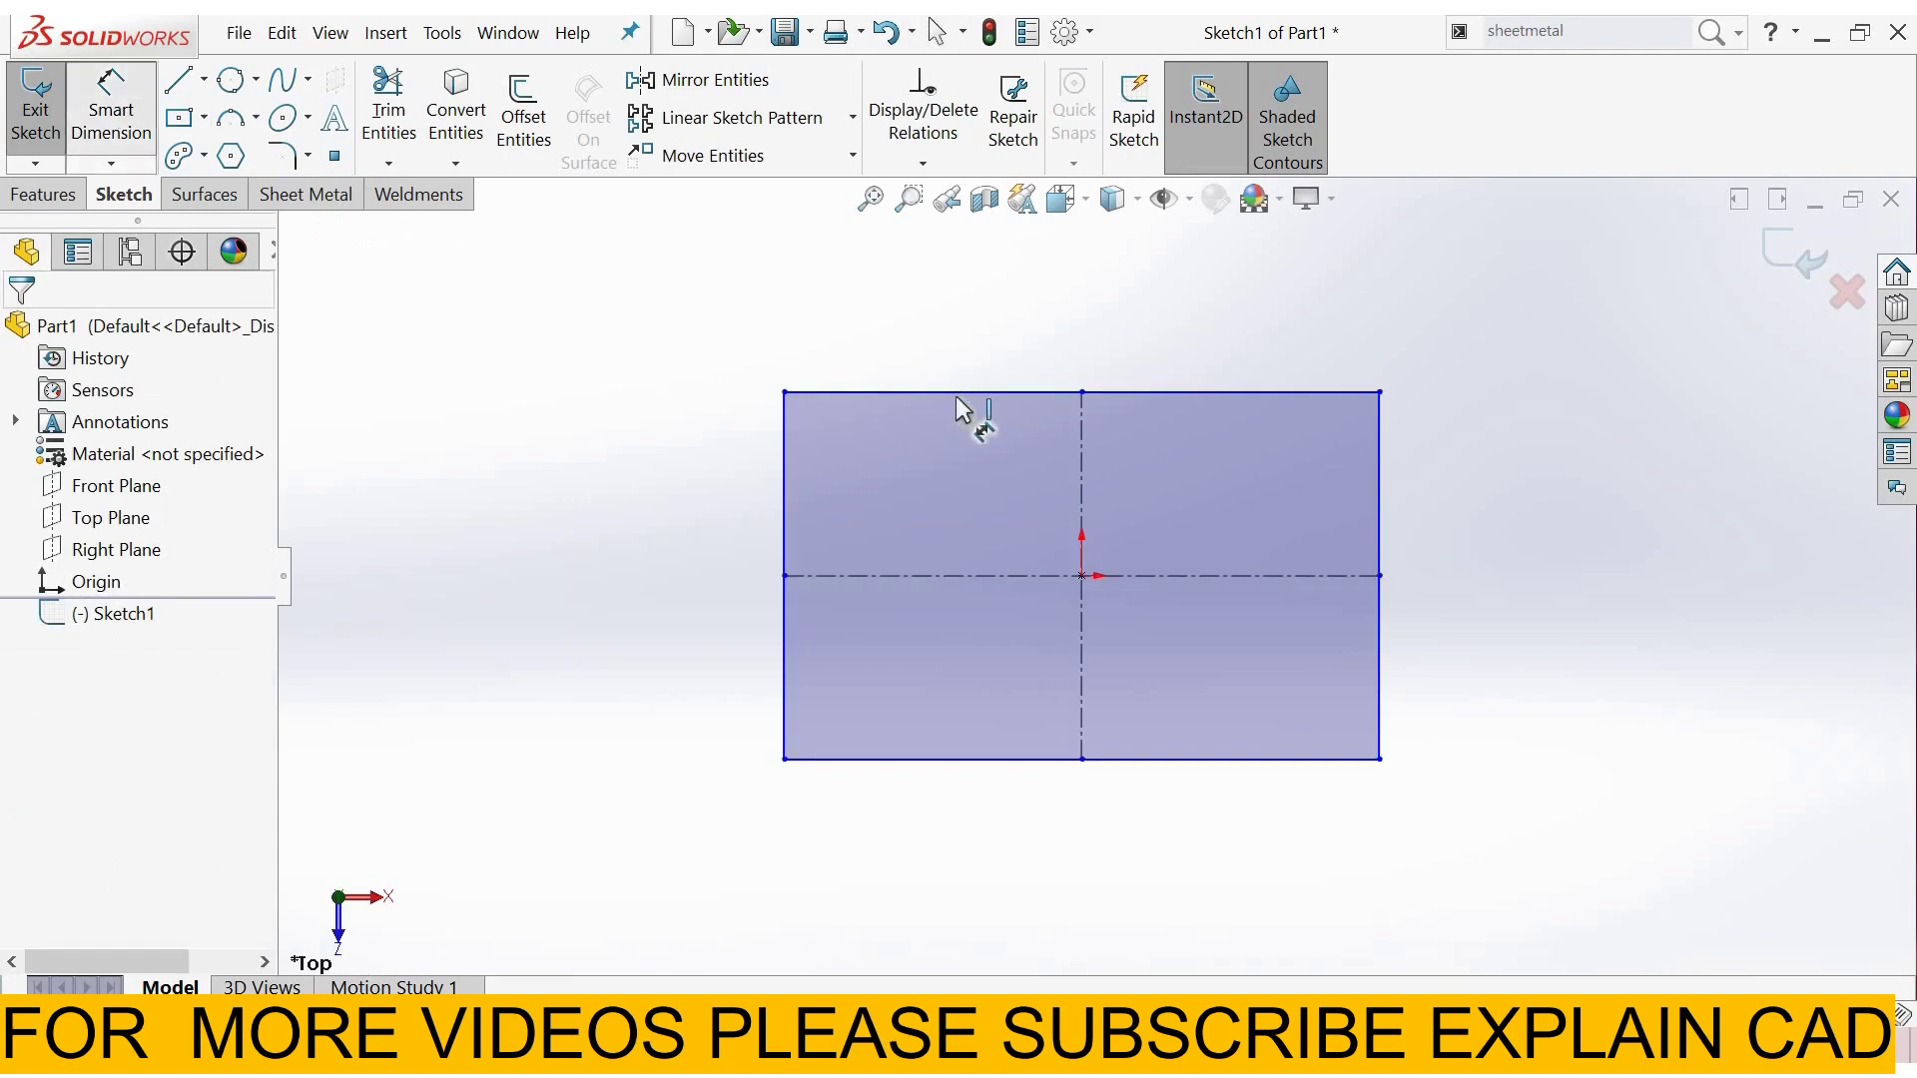
{"action": "left_click", "coordinate": [988, 391]}
{"action": "left_click", "coordinate": [973, 331]}
{"action": "type", "text": "1"}
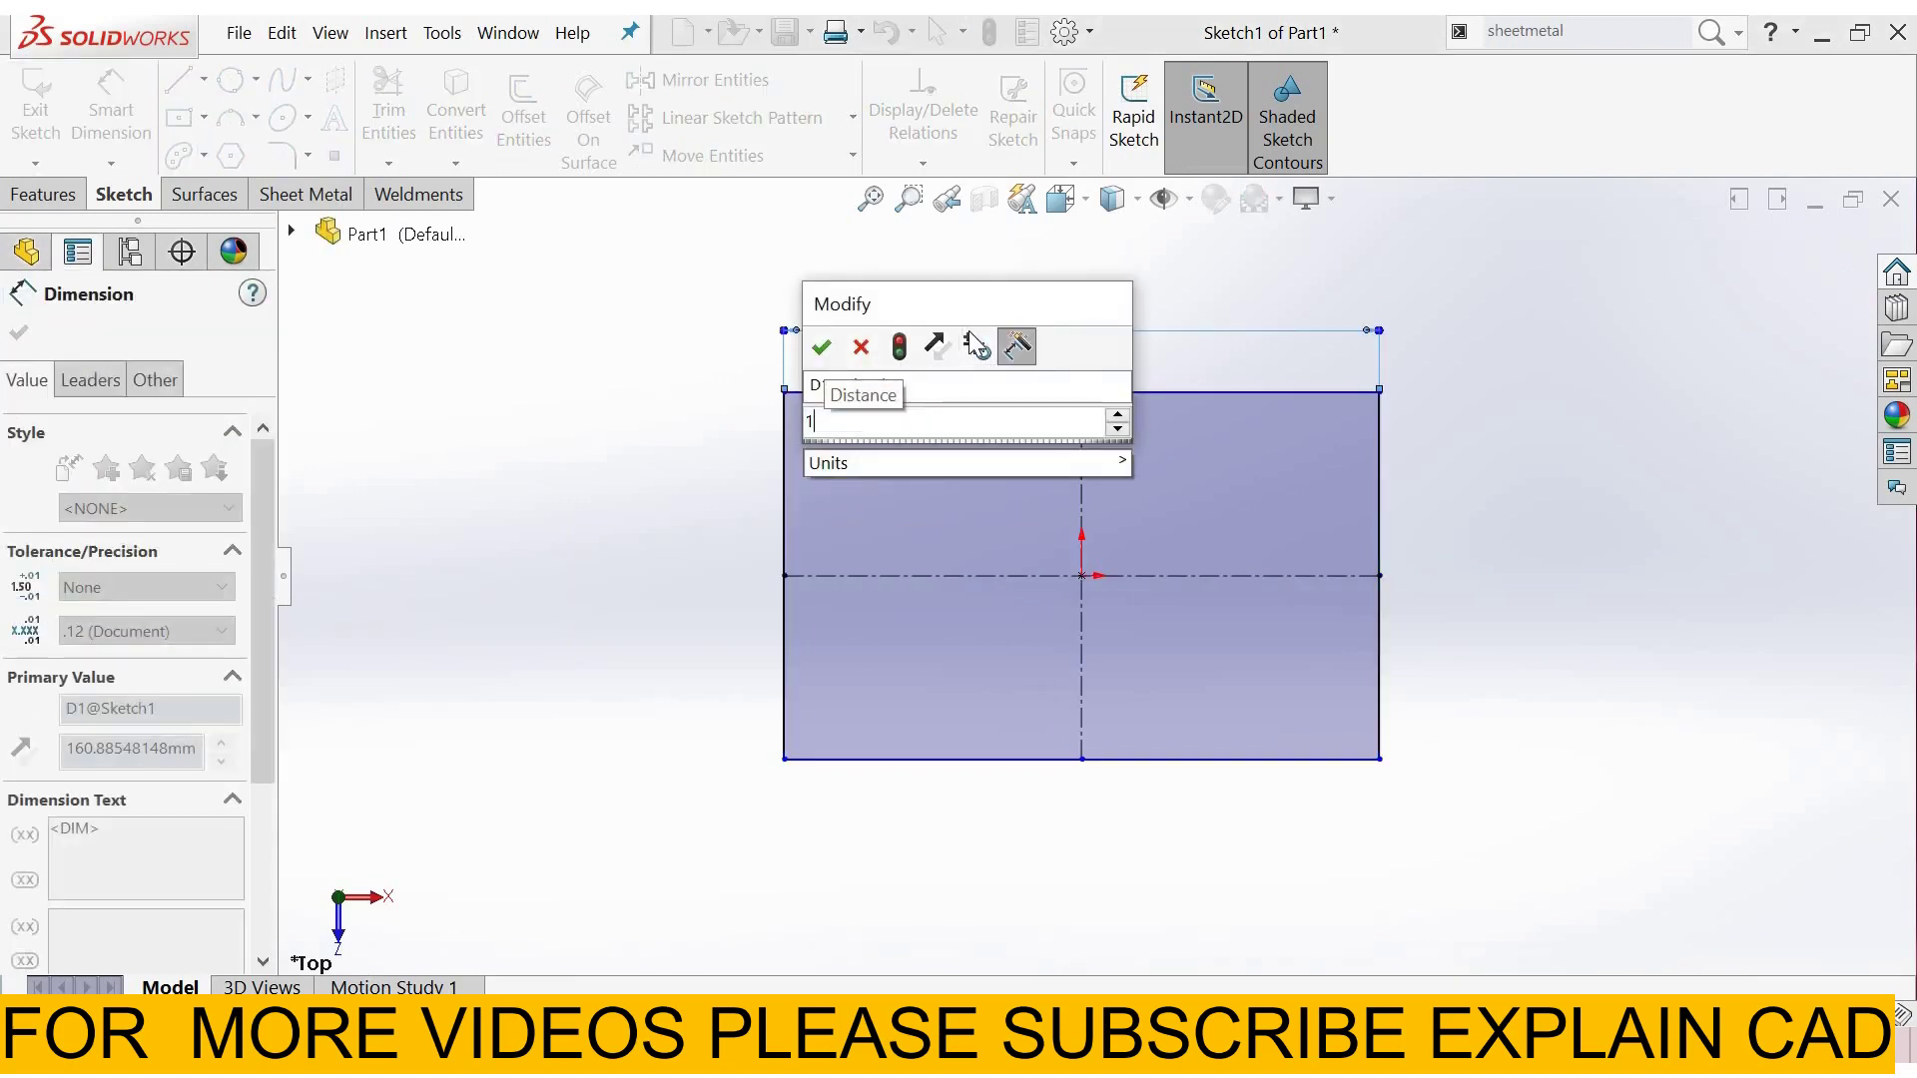
{"action": "type", "text": "00"}
{"action": "key", "text": "Return"}
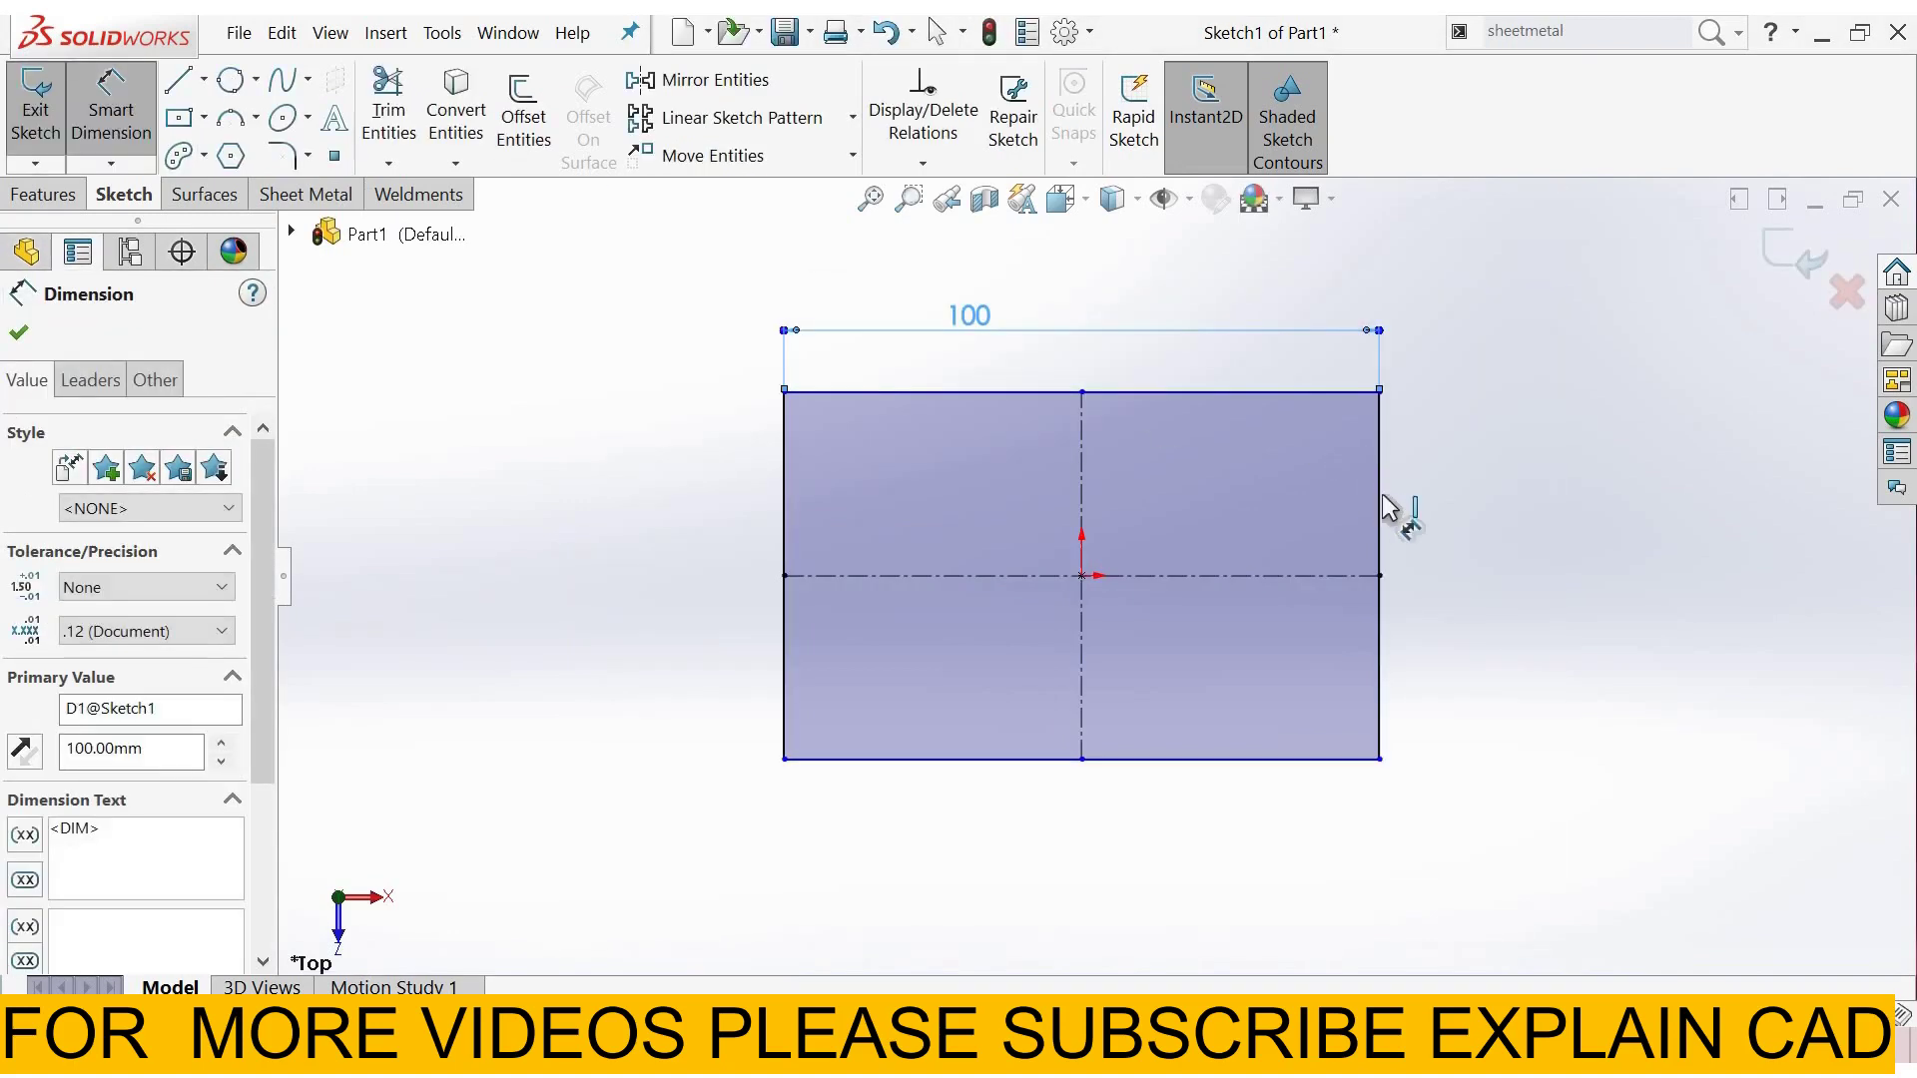
Dimension the rectangle's right vertical edge, set its height to 100 mm and finish dimensioning.
{"action": "left_click", "coordinate": [1380, 499]}
{"action": "left_click", "coordinate": [1488, 507]}
{"action": "type", "text": "100"}
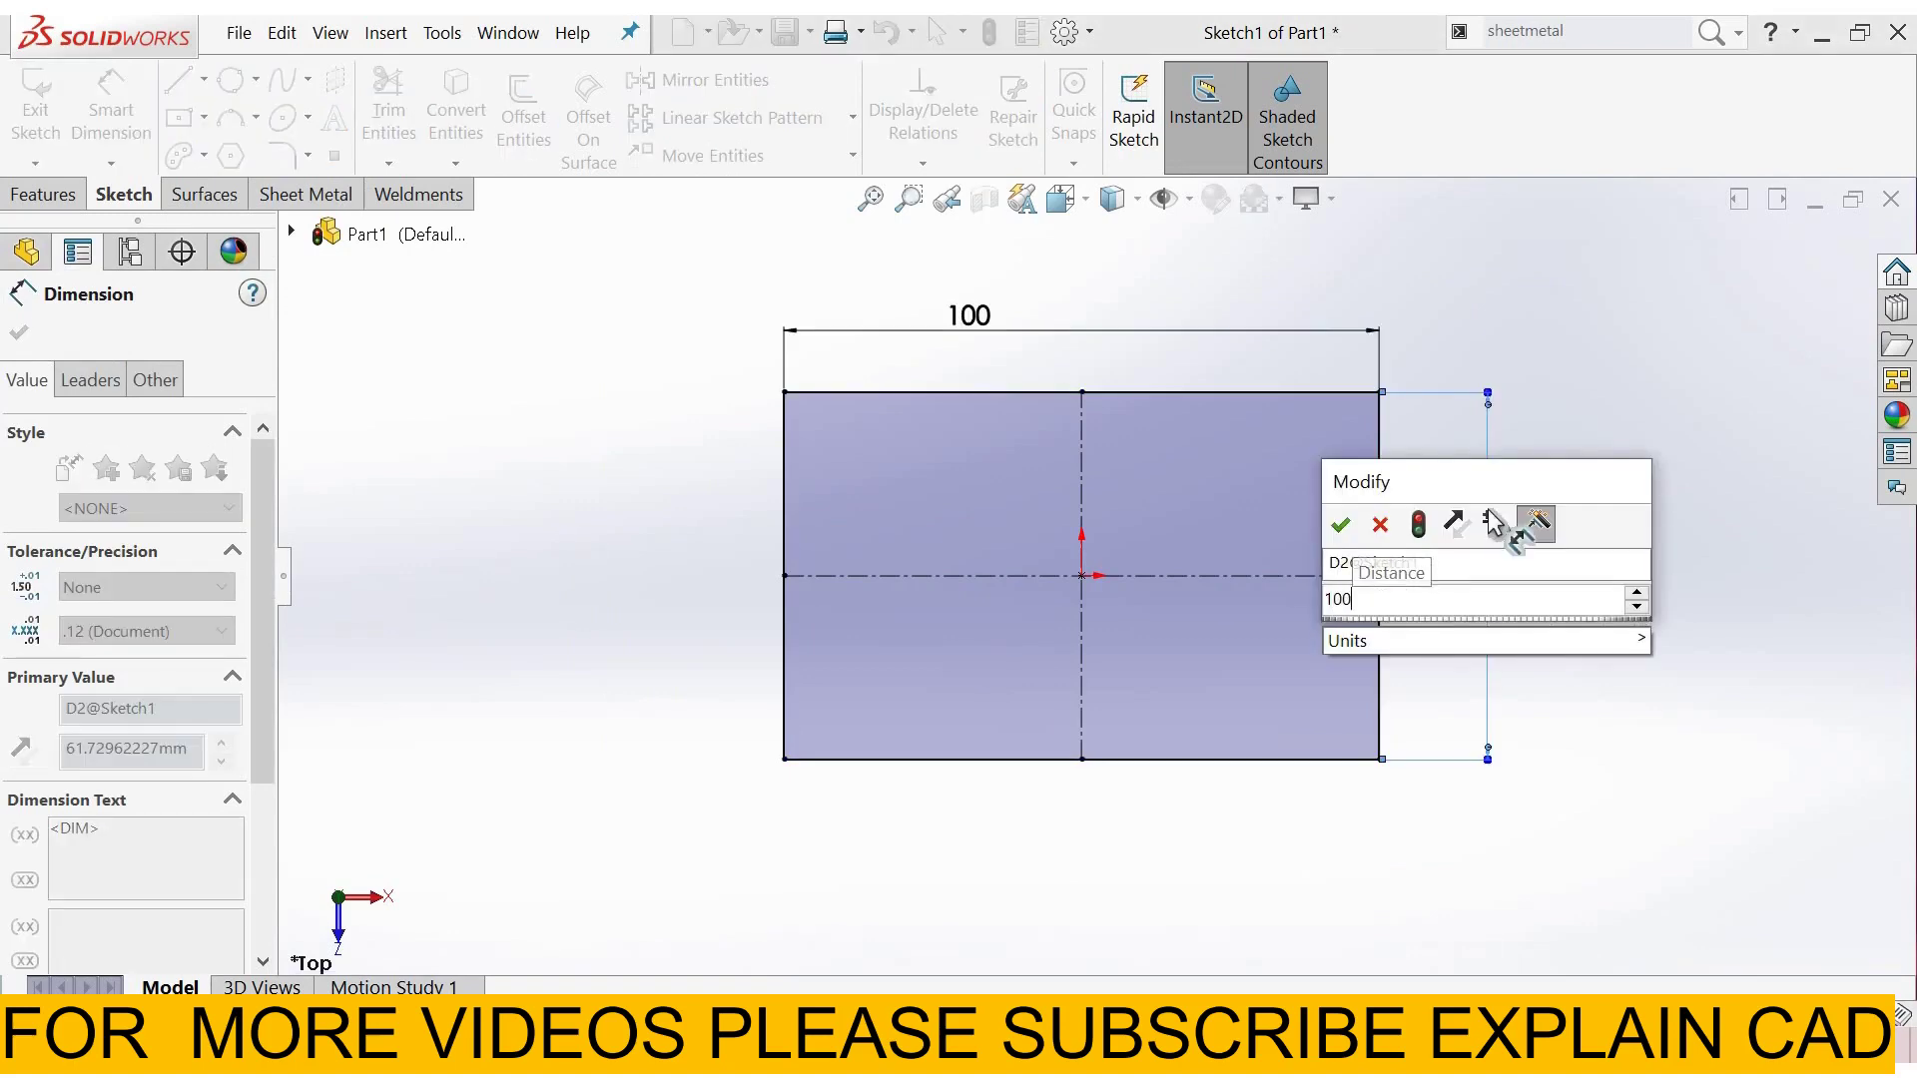
{"action": "key", "text": "Return"}
{"action": "right_click", "coordinate": [1531, 397]}
{"action": "left_click", "coordinate": [1629, 499]}
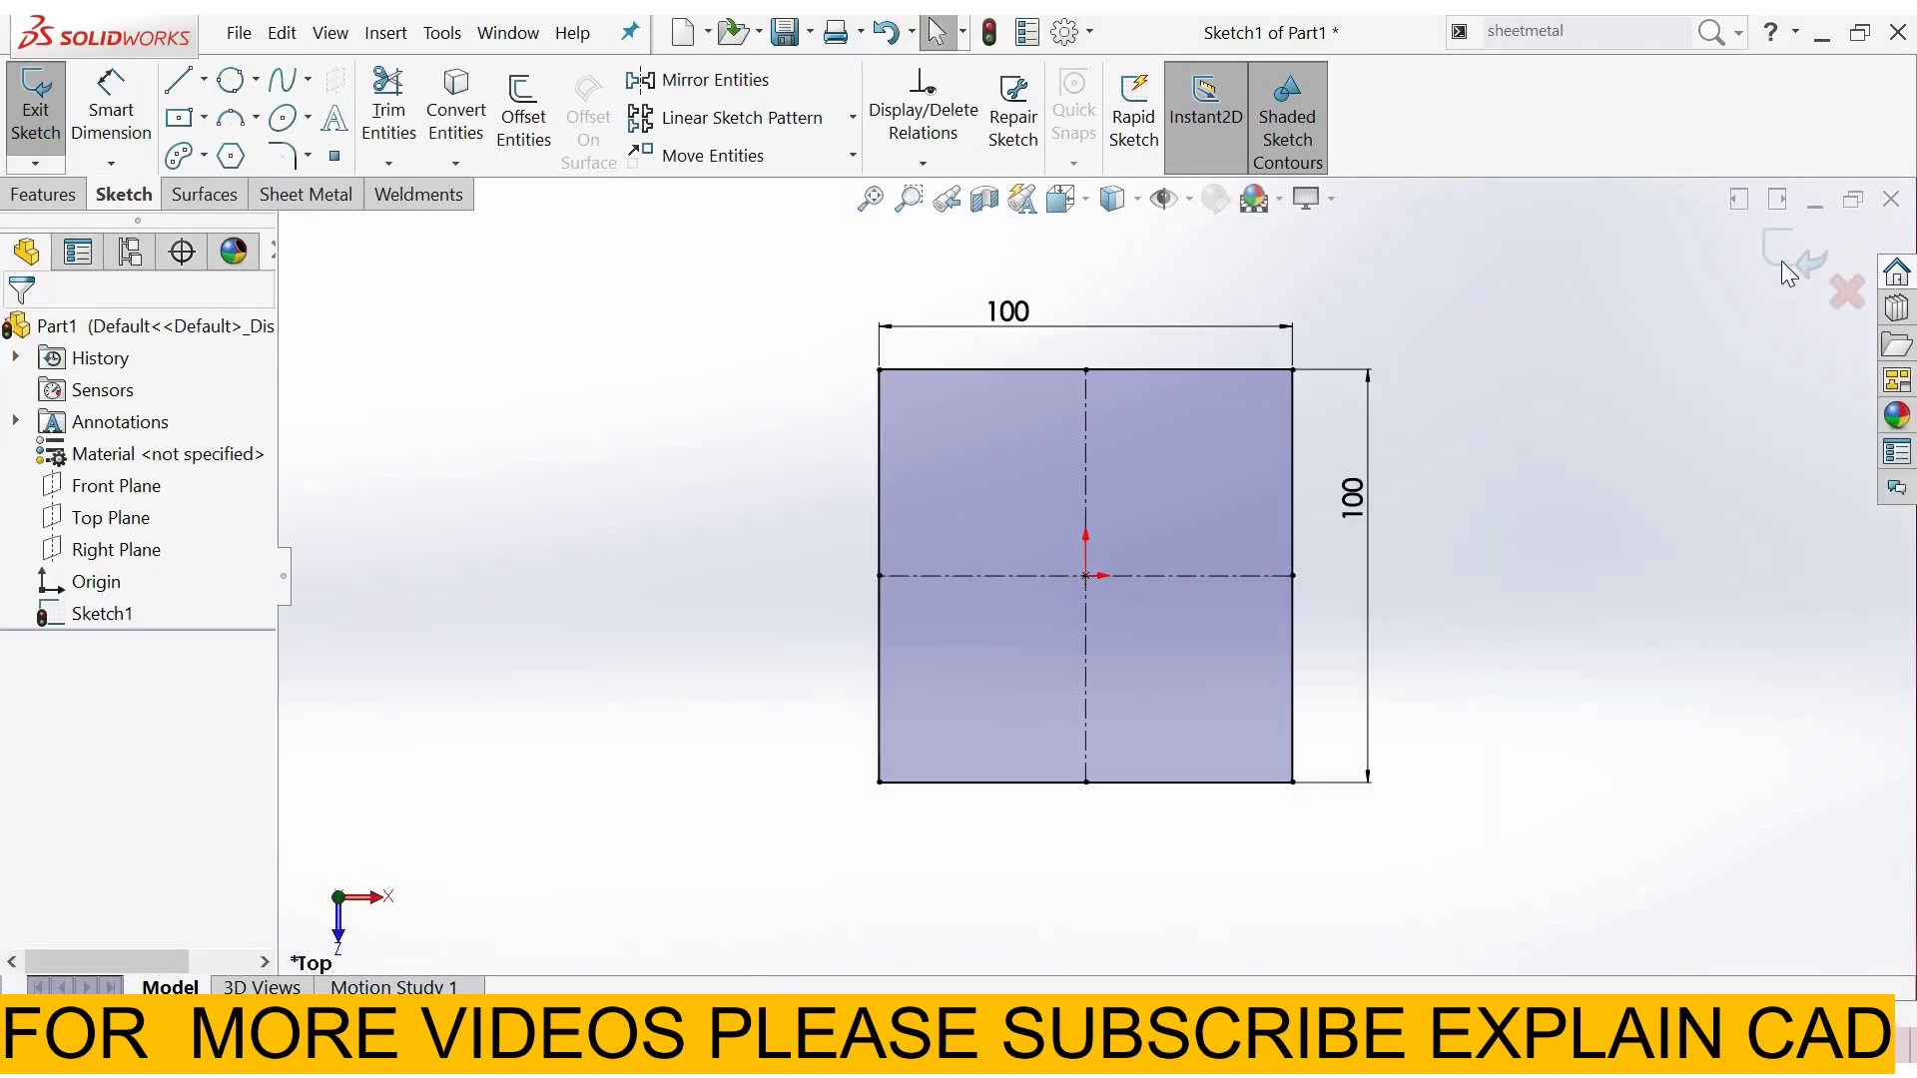
Exit the sketch and start a Base Flange from the square profile.
{"action": "left_click", "coordinate": [1780, 258]}
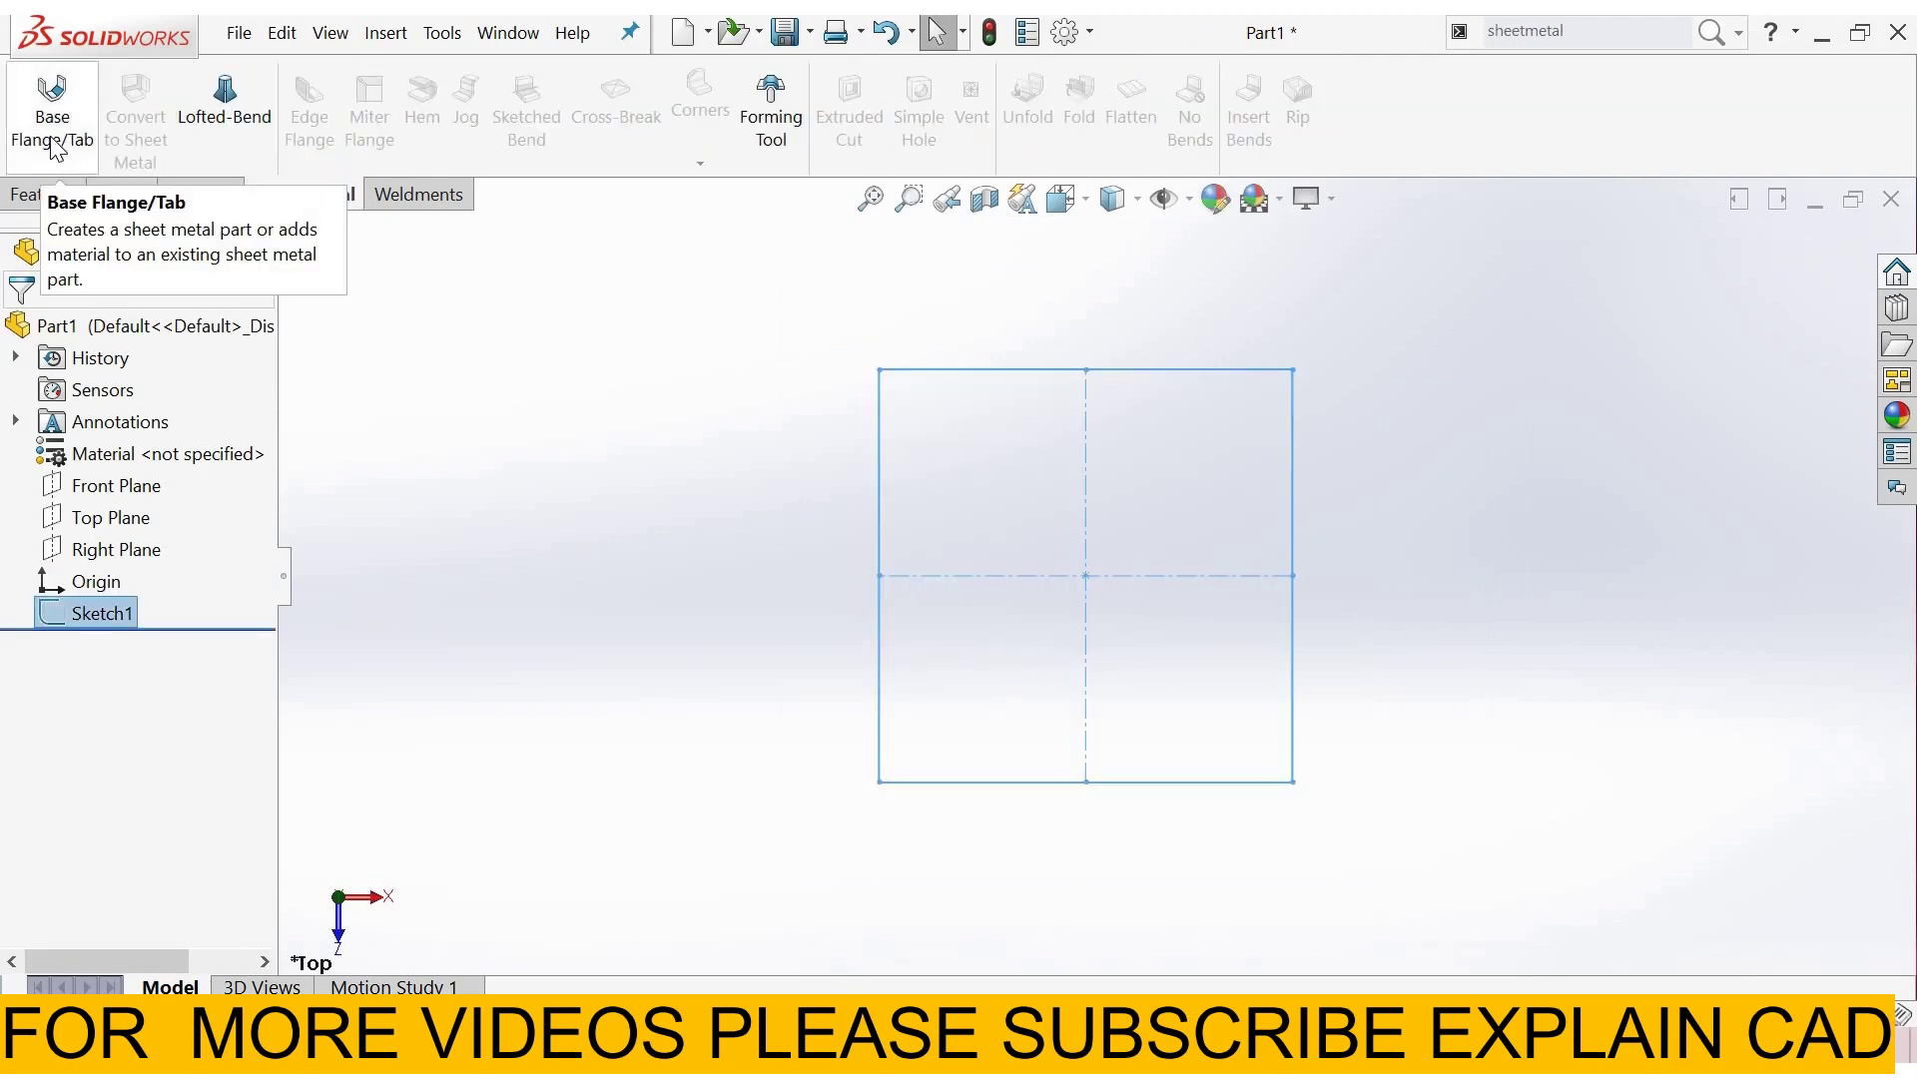
{"action": "left_click", "coordinate": [55, 148]}
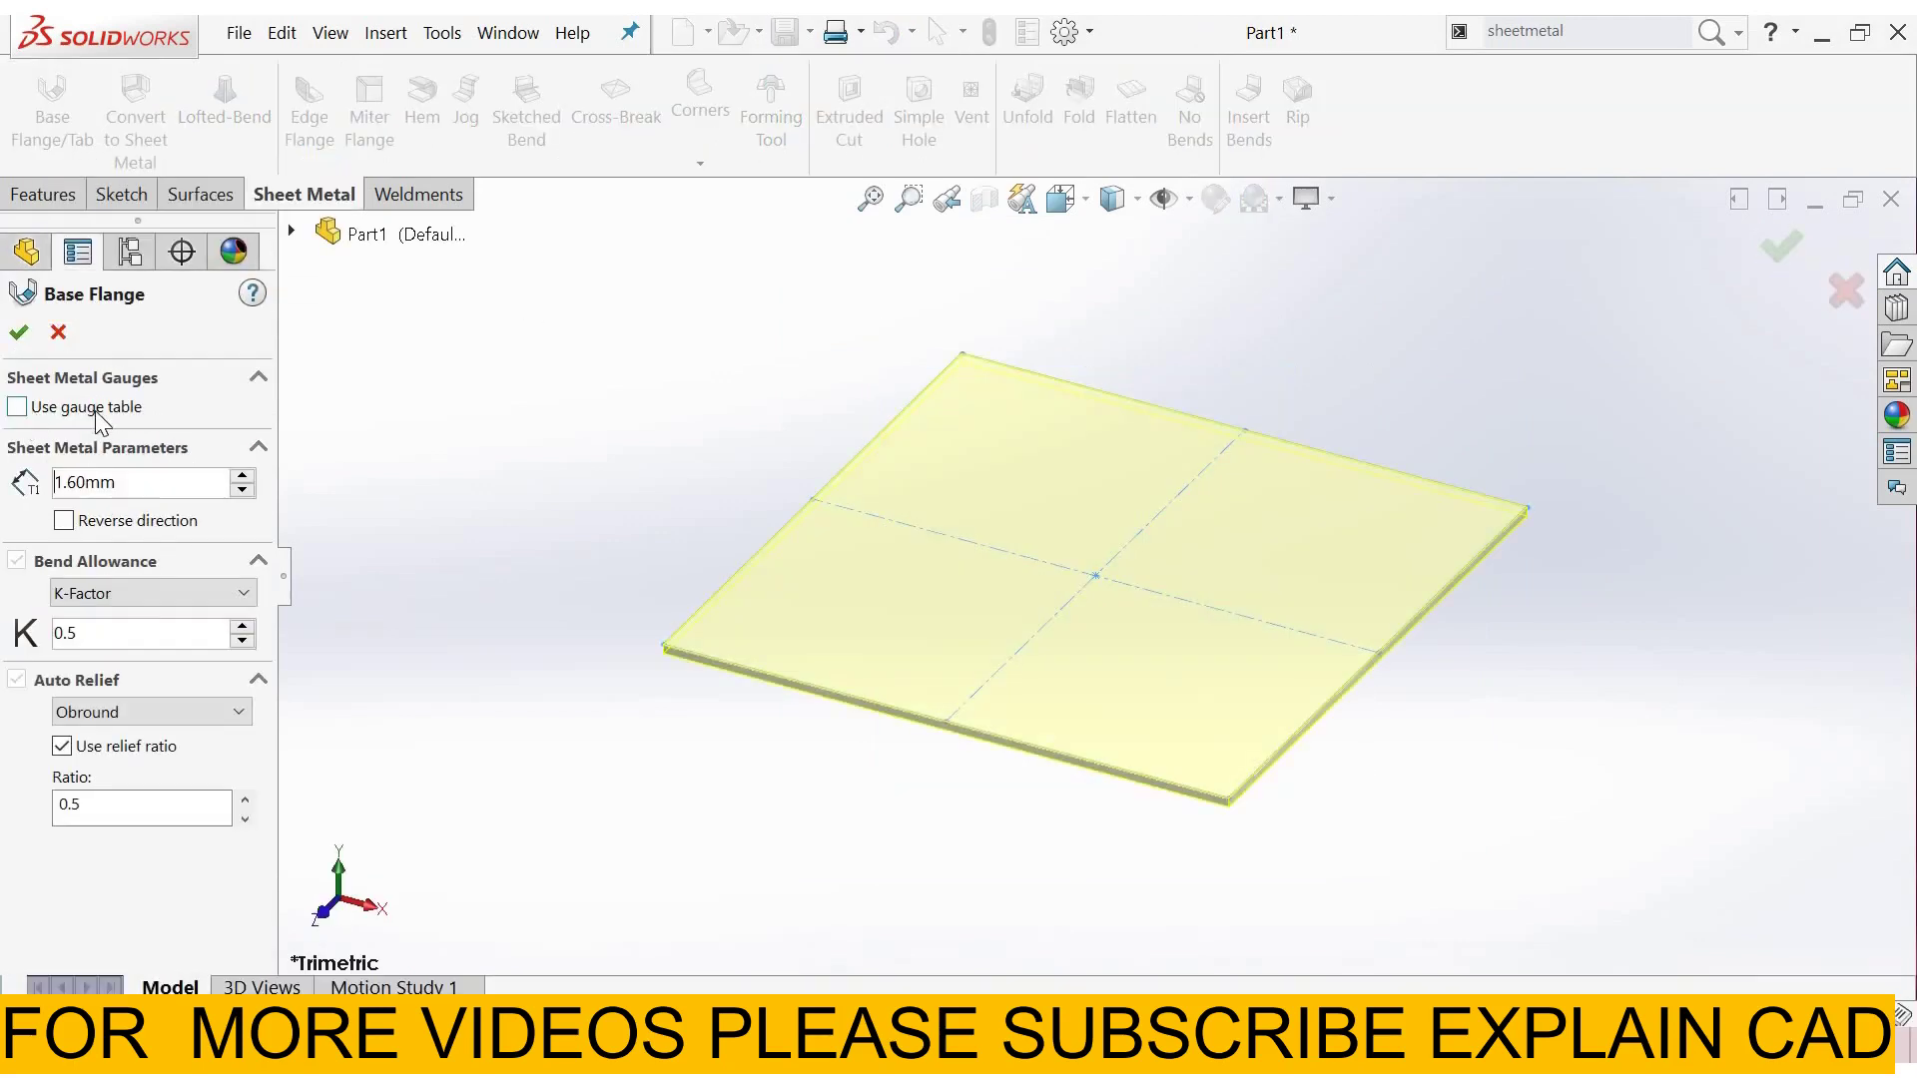
{"action": "left_click", "coordinate": [104, 413]}
{"action": "left_click", "coordinate": [123, 443]}
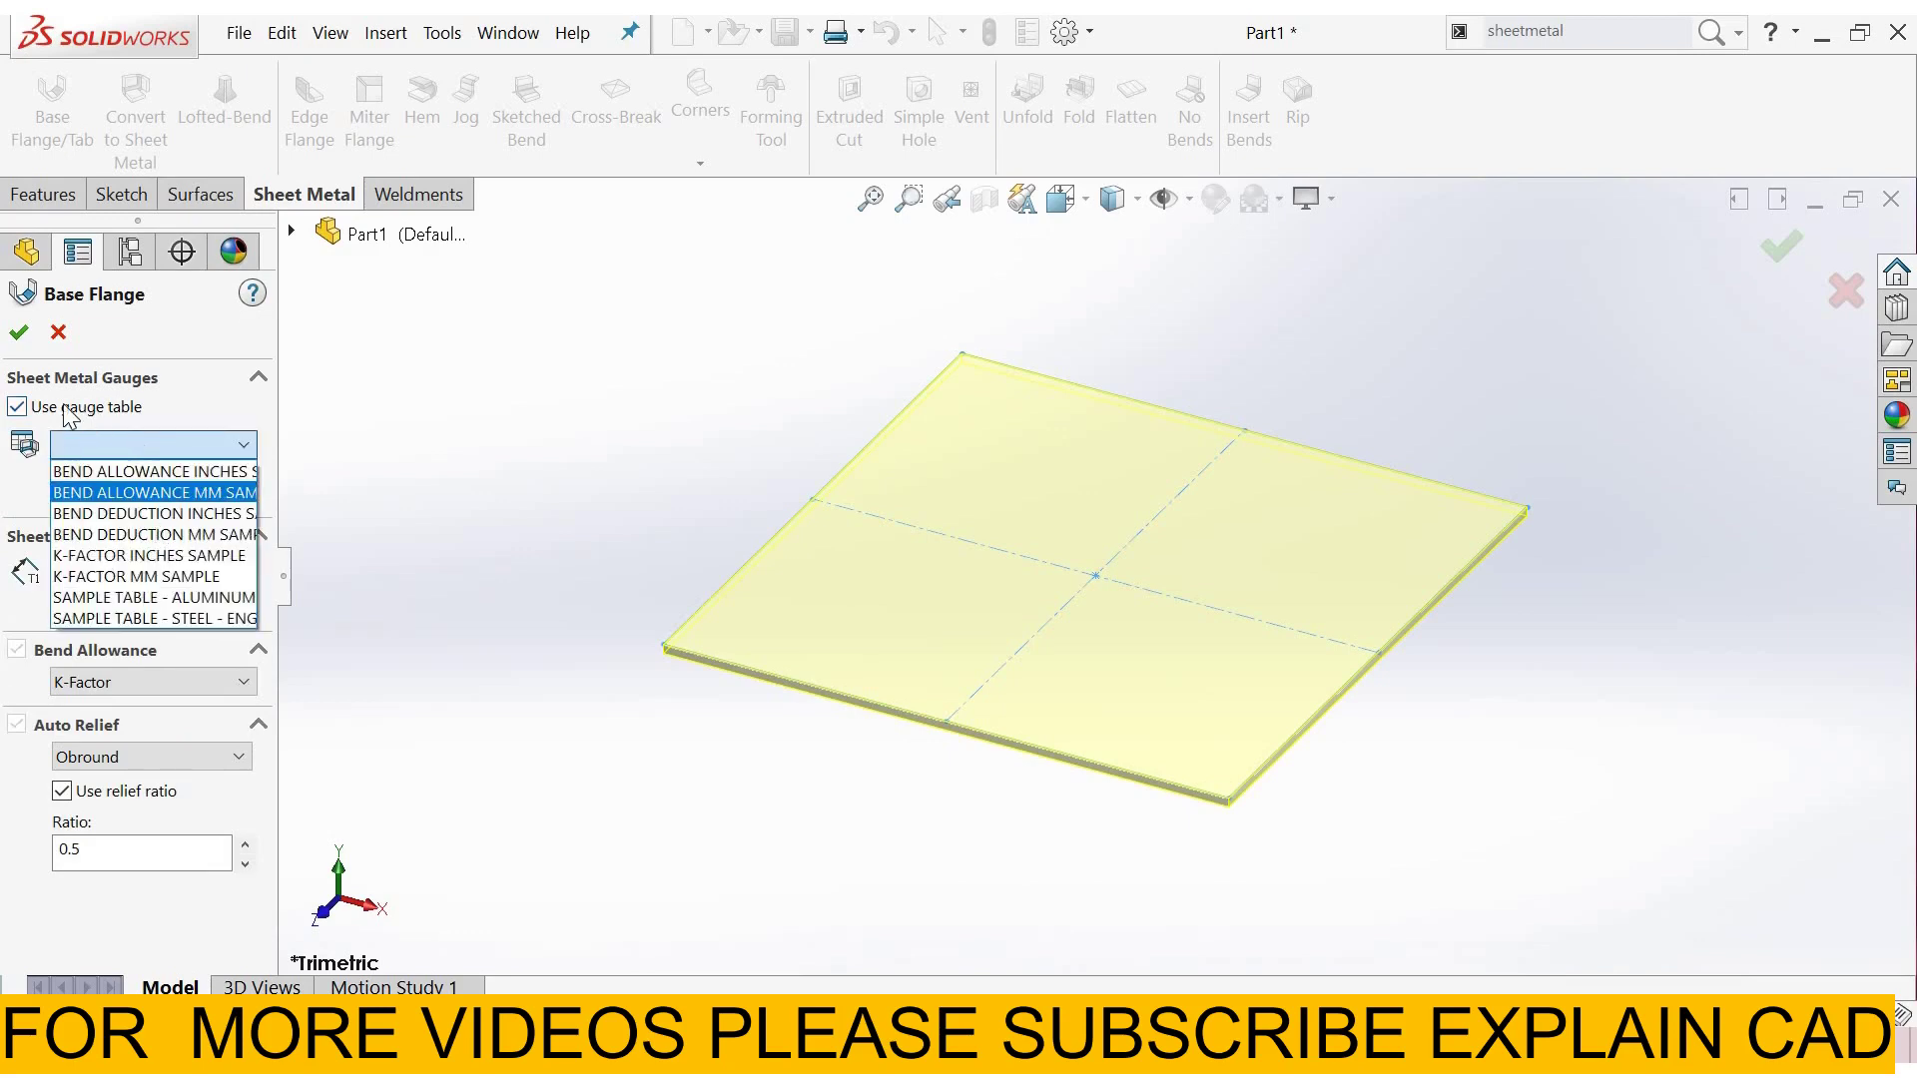
{"action": "left_click", "coordinate": [124, 484]}
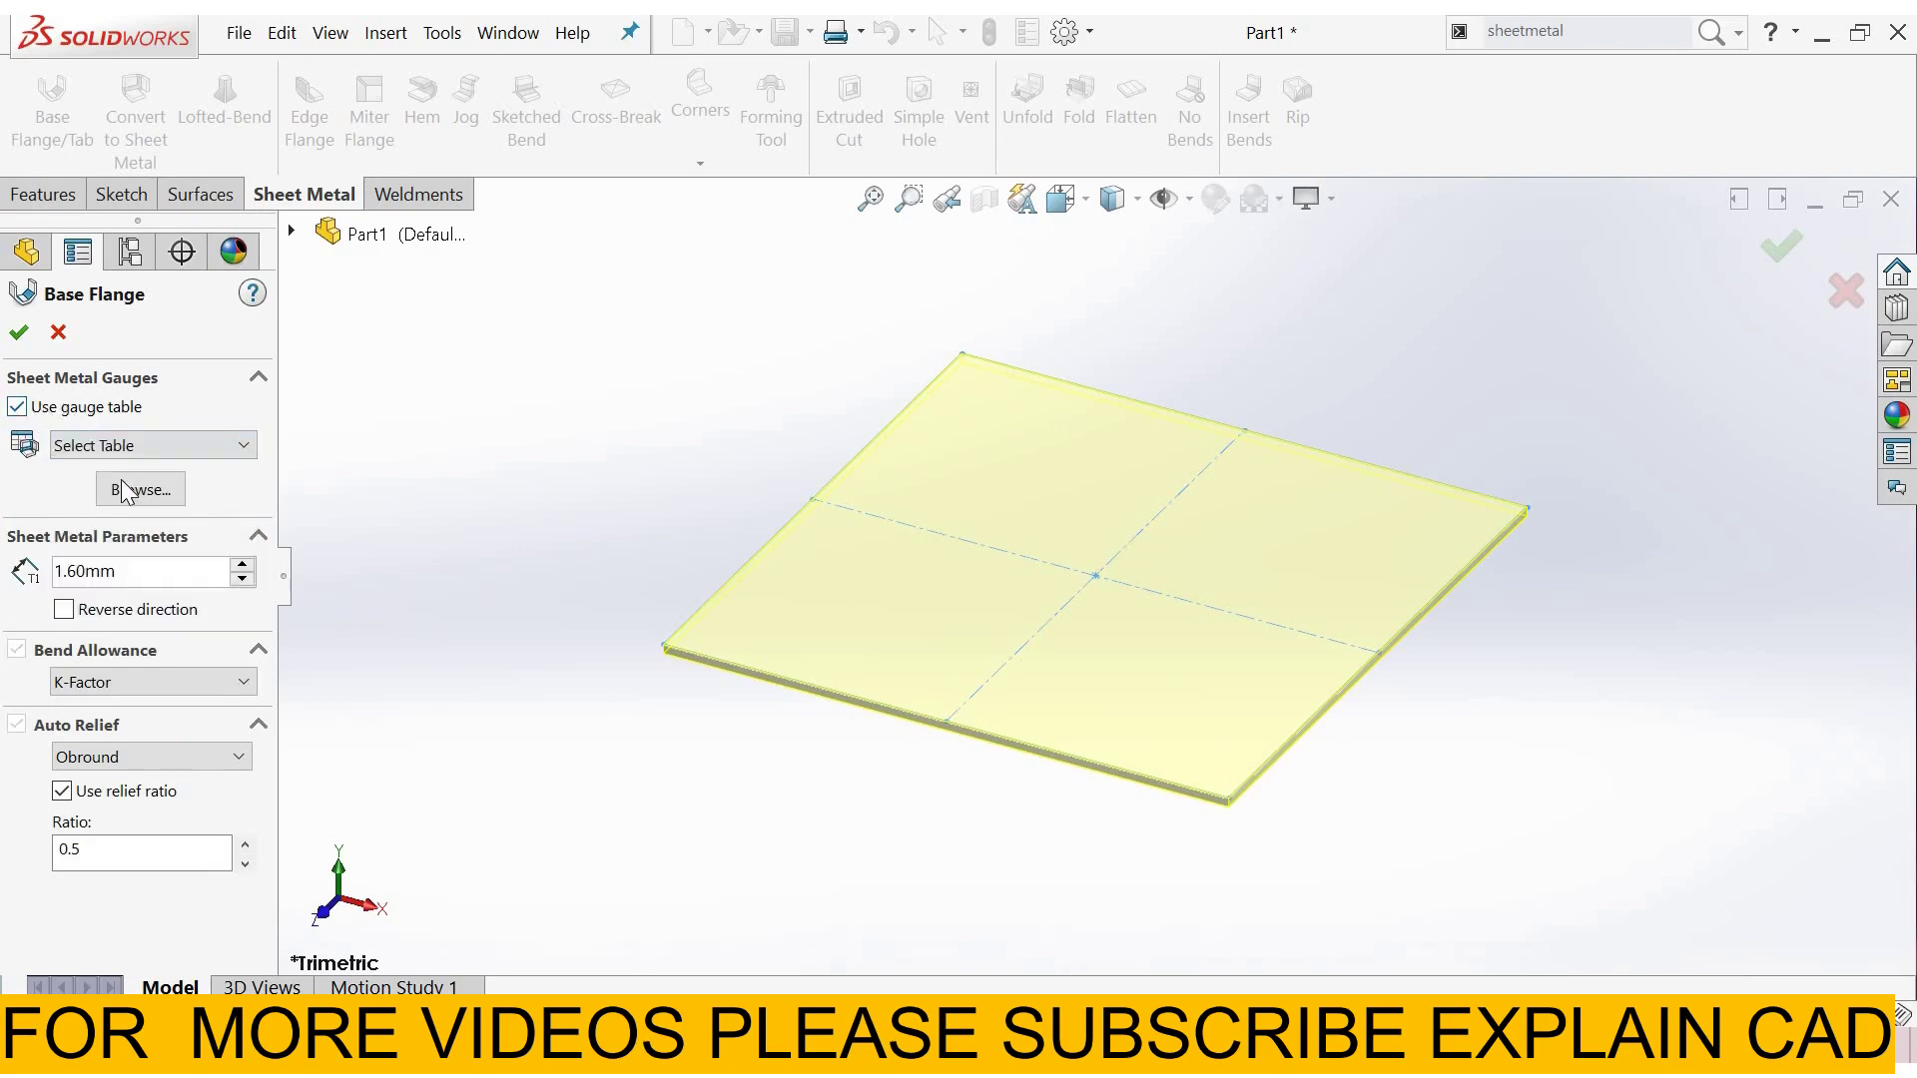
{"action": "left_click", "coordinate": [138, 491]}
{"action": "left_click", "coordinate": [845, 677]}
{"action": "left_click", "coordinate": [16, 408]}
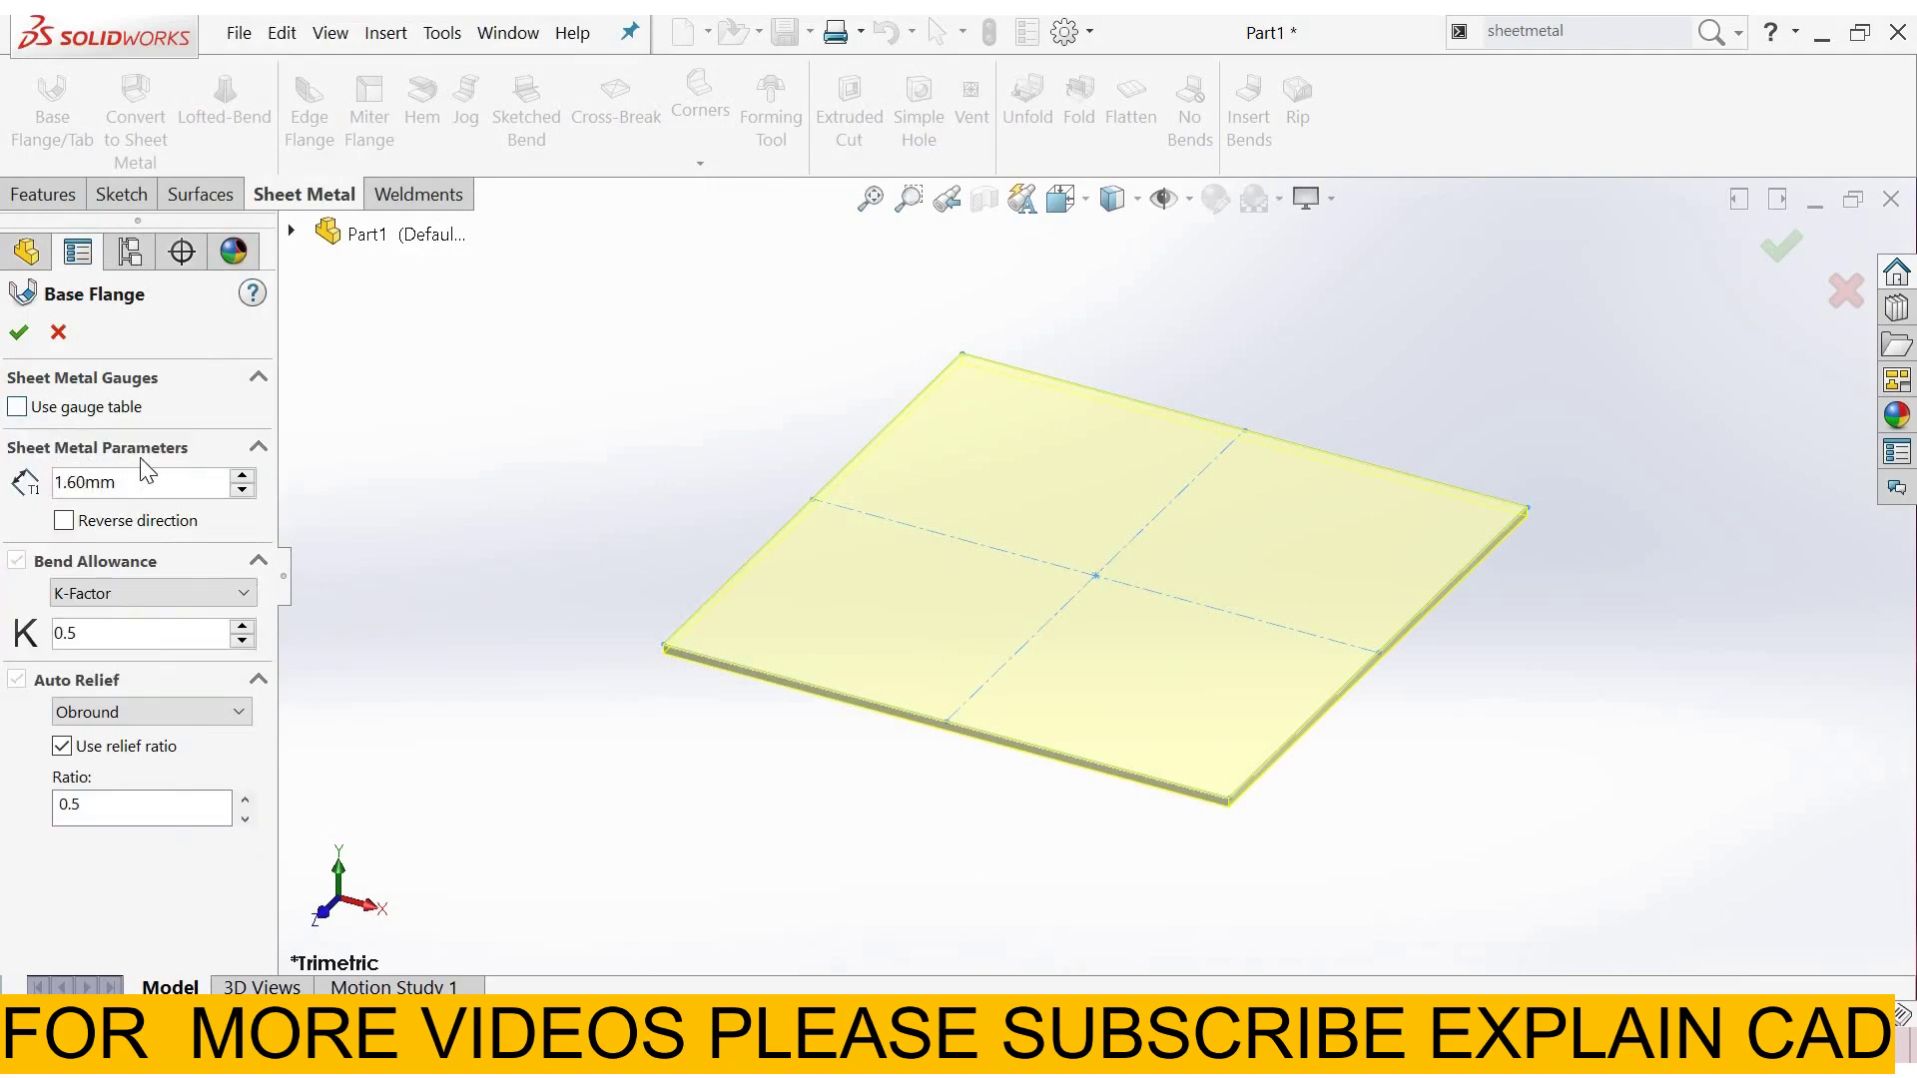
Set the base flange's sheet metal thickness to 3 mm.
{"action": "left_click", "coordinate": [127, 493]}
{"action": "key", "text": "BackSpace"}
{"action": "key", "text": "BackSpace"}
{"action": "key", "text": "BackSpace"}
{"action": "key", "text": "BackSpace"}
{"action": "key", "text": "BackSpace"}
{"action": "key", "text": "BackSpace"}
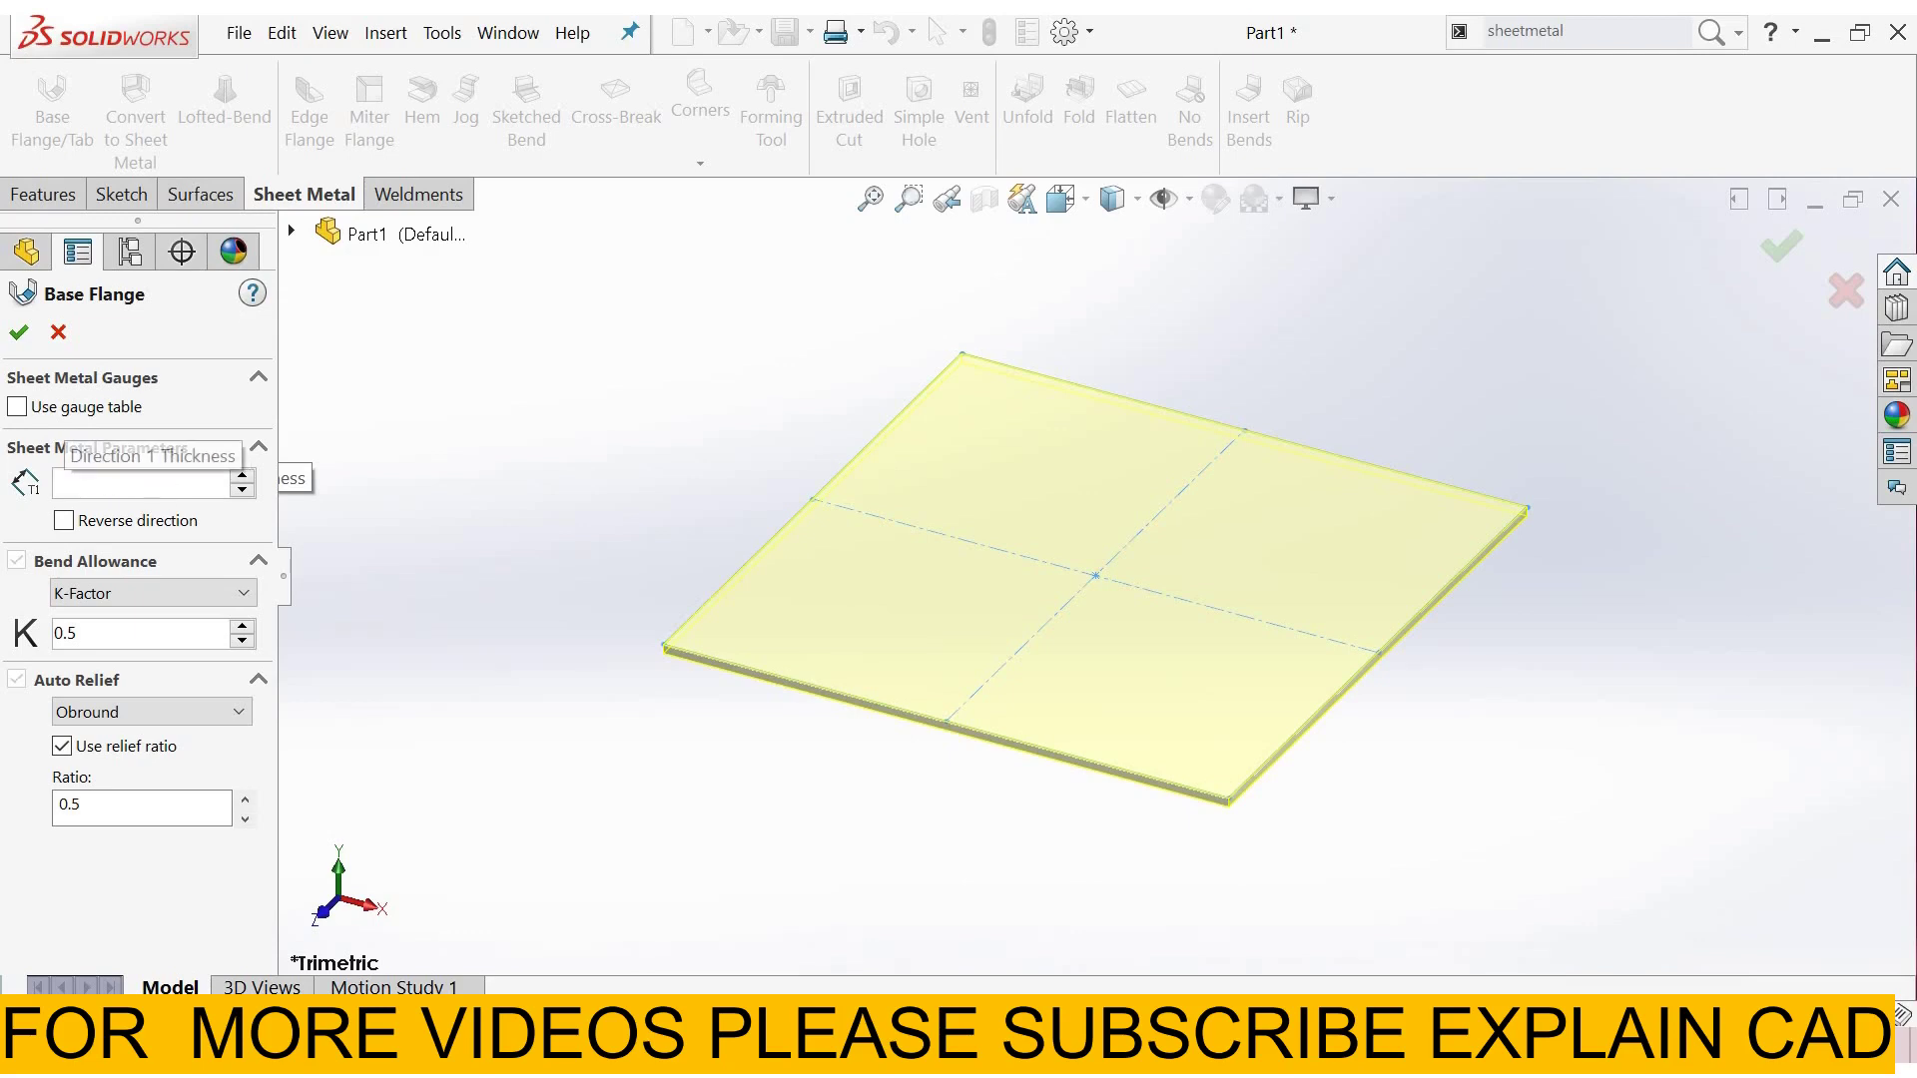
{"action": "type", "text": "3"}
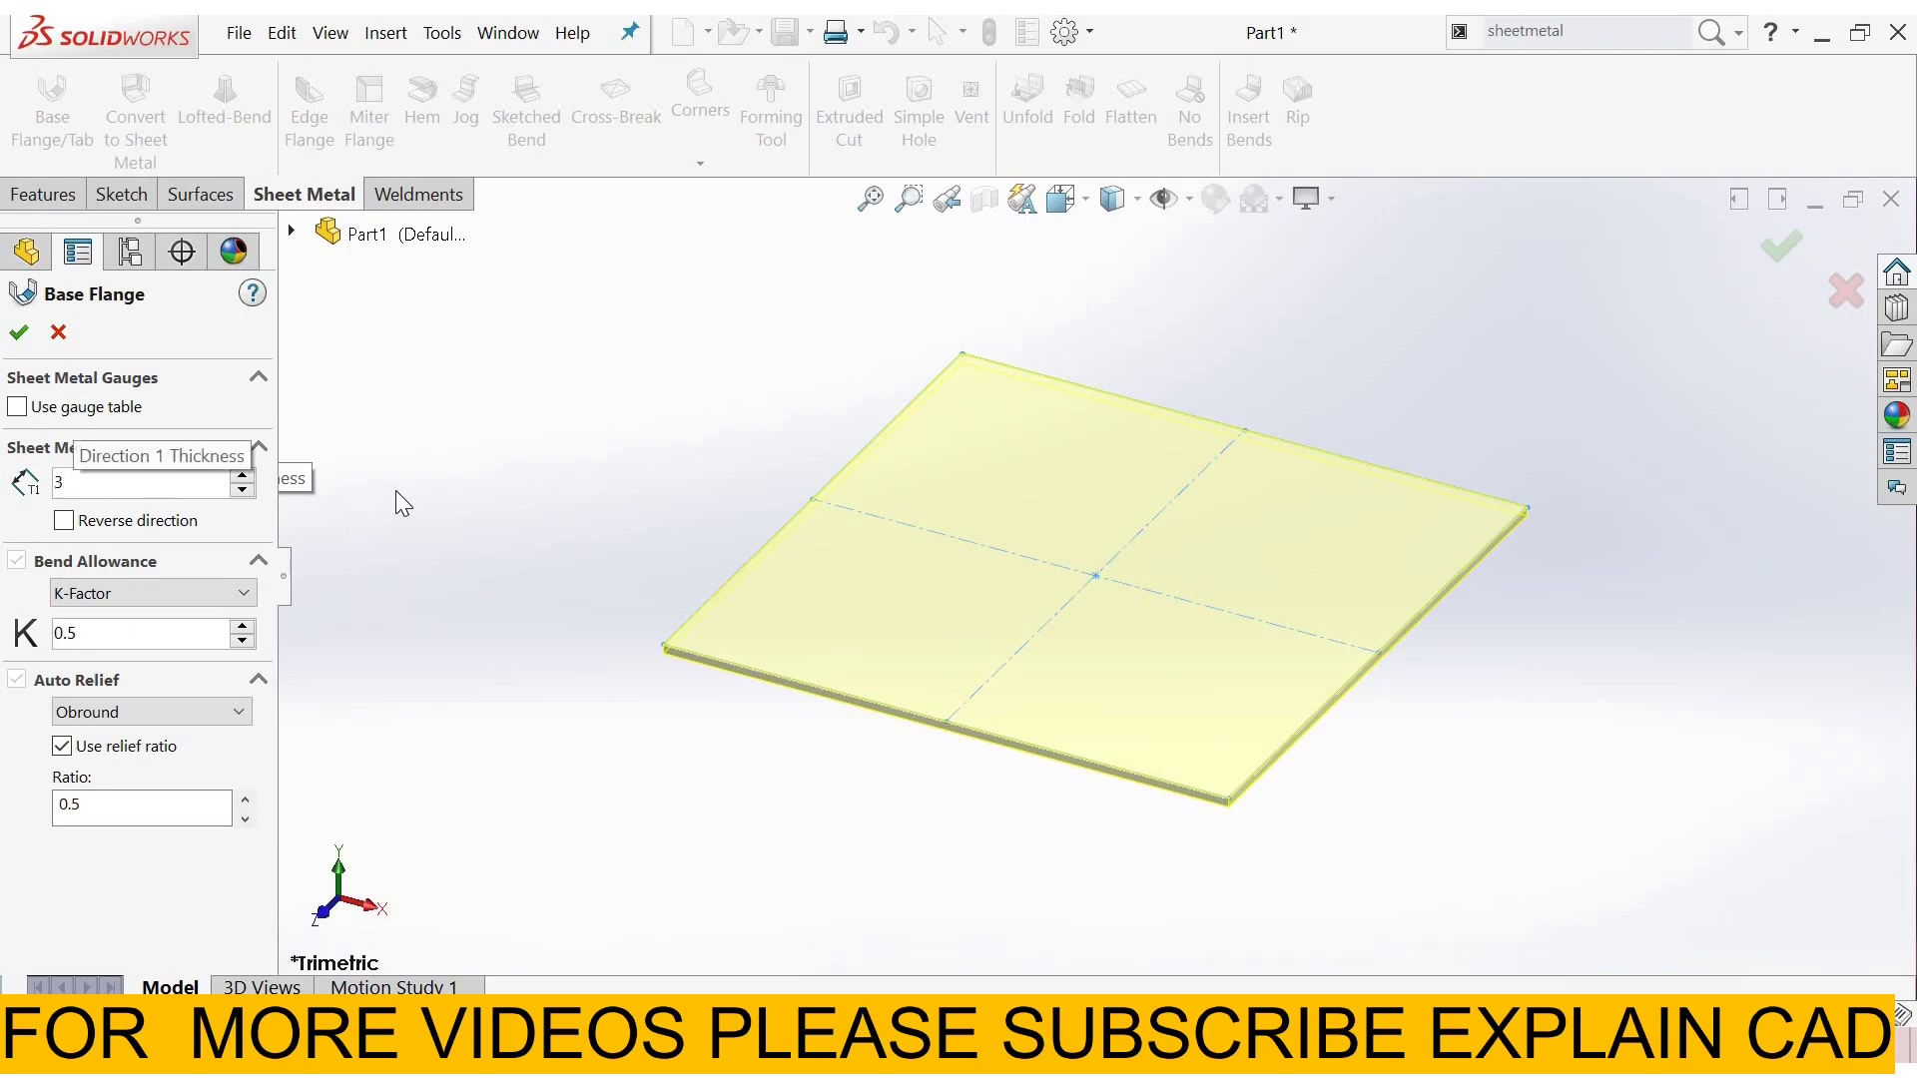
{"action": "key", "text": "Return"}
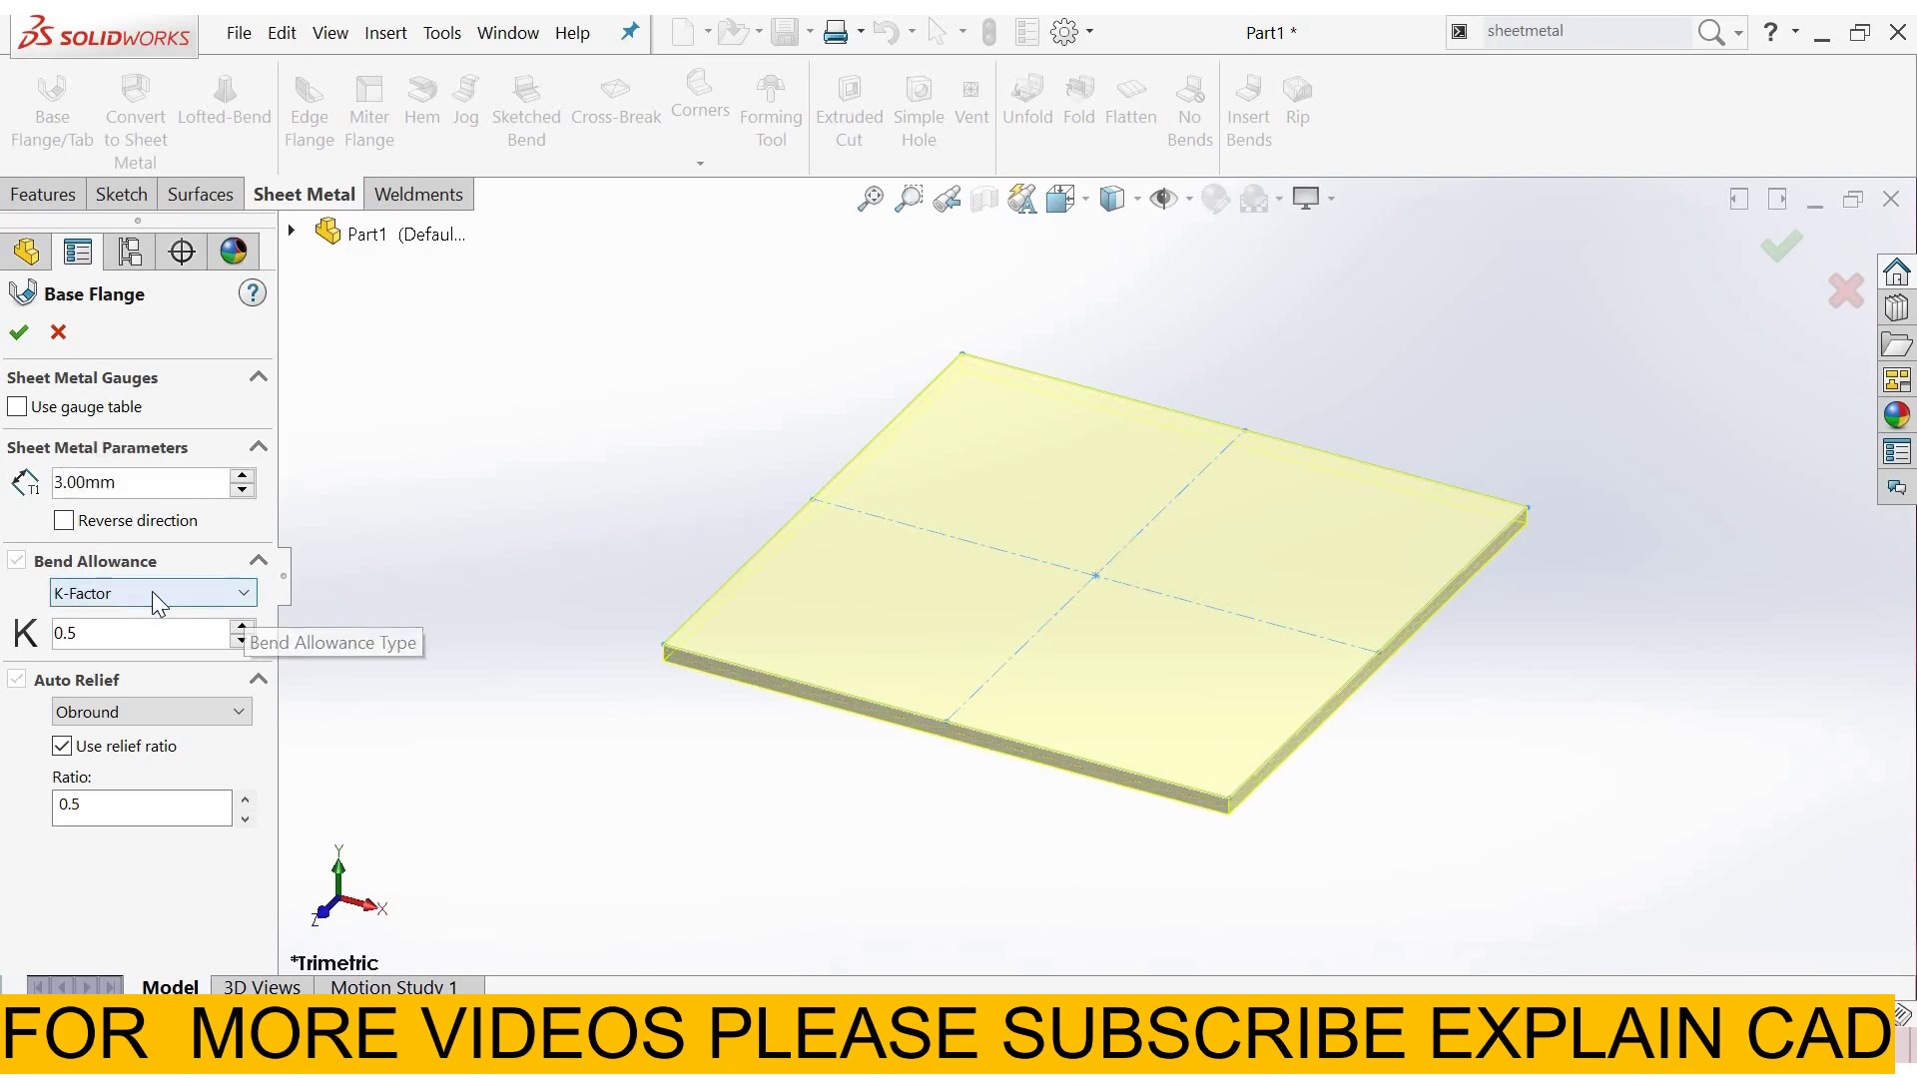
Create the base flange using K-Factor as the bend allowance type and Obround as the auto relief type.
{"action": "left_click", "coordinate": [152, 595]}
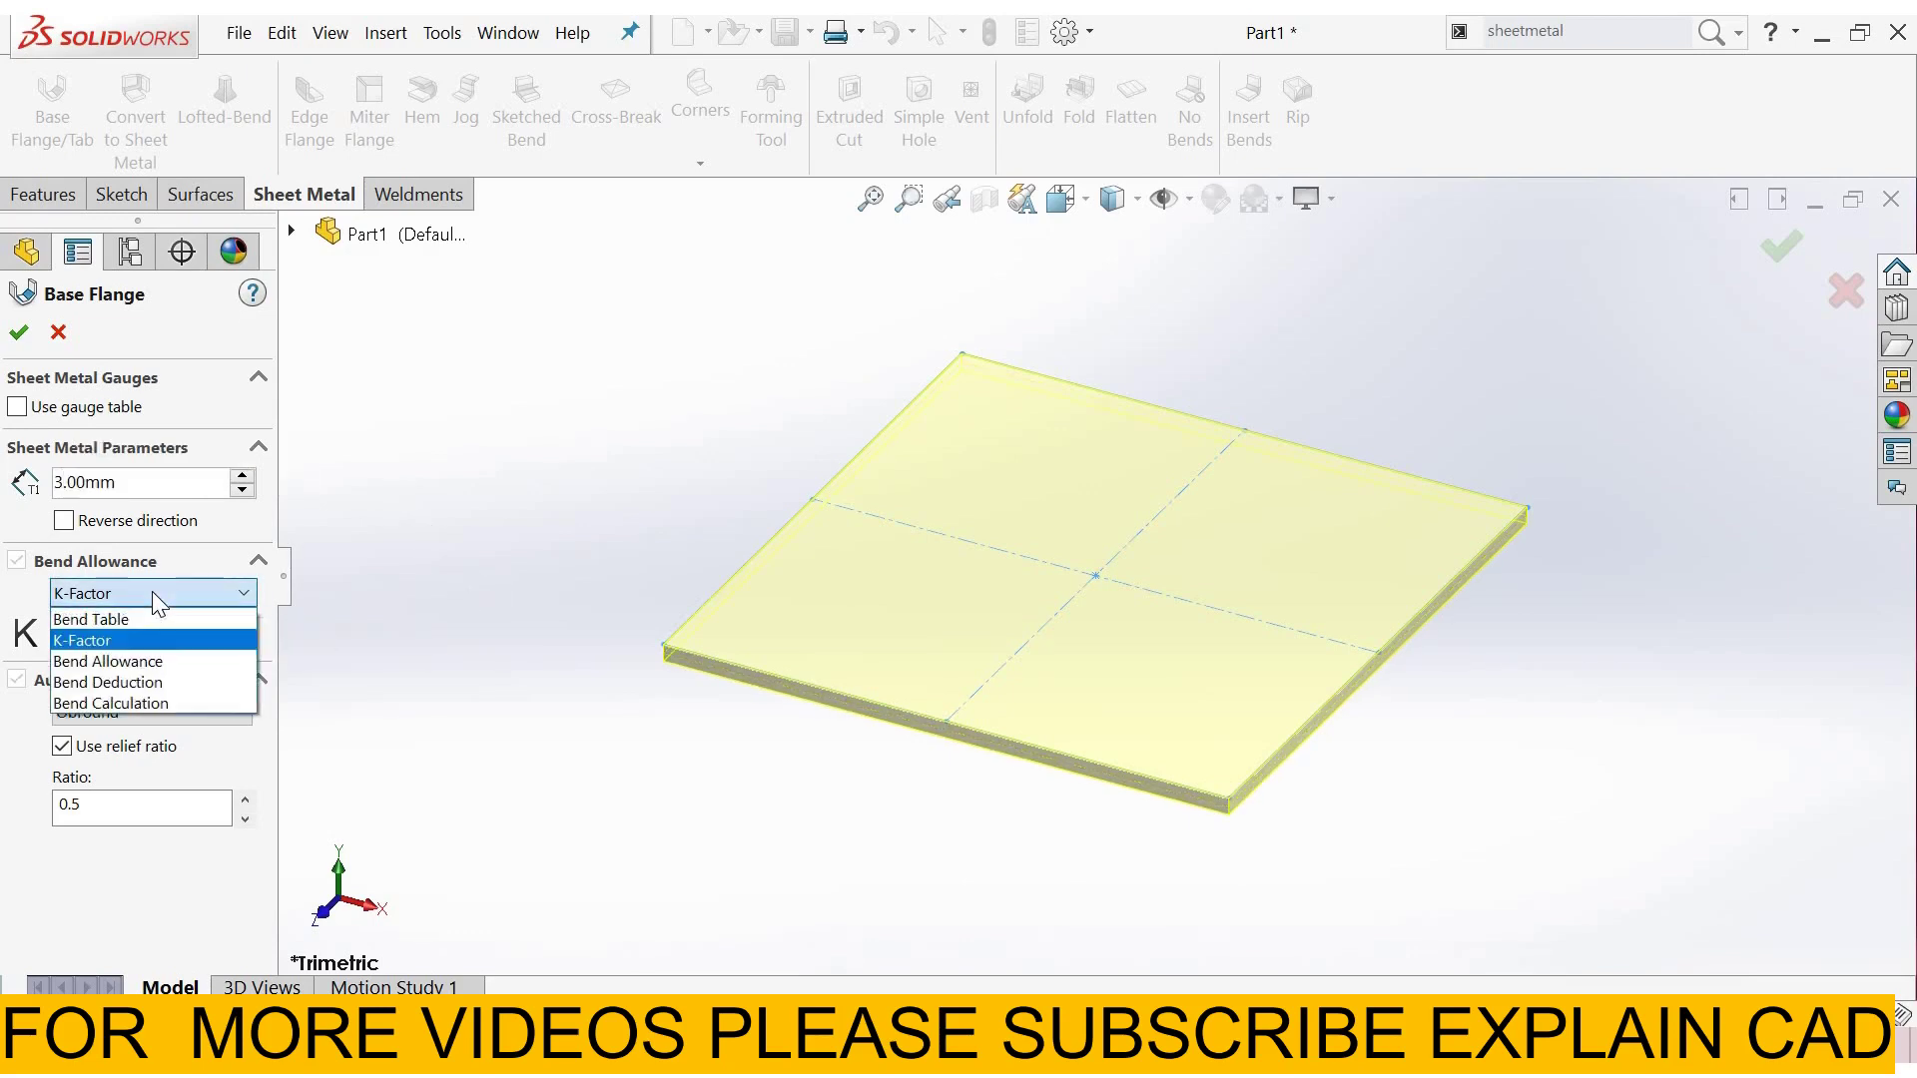
{"action": "left_click", "coordinate": [62, 647]}
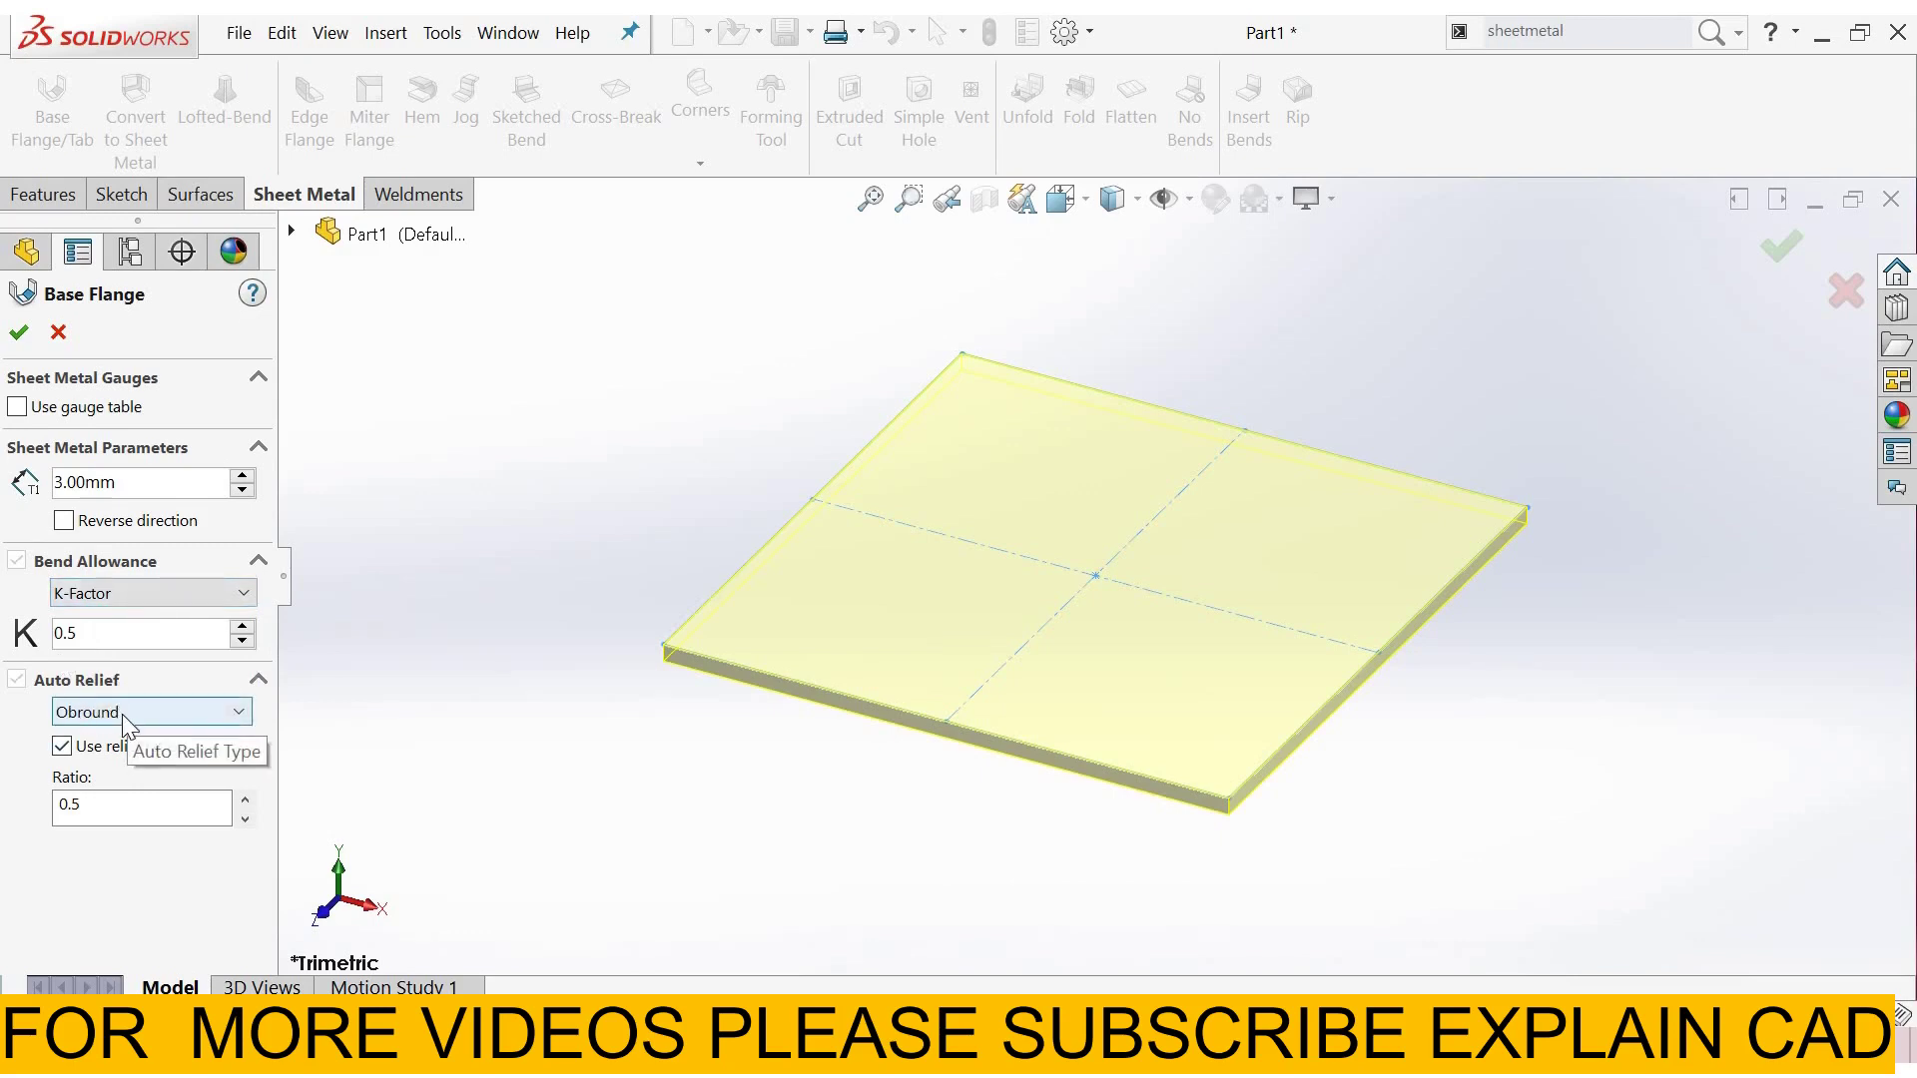
{"action": "left_click", "coordinate": [122, 715]}
{"action": "left_click", "coordinate": [111, 774]}
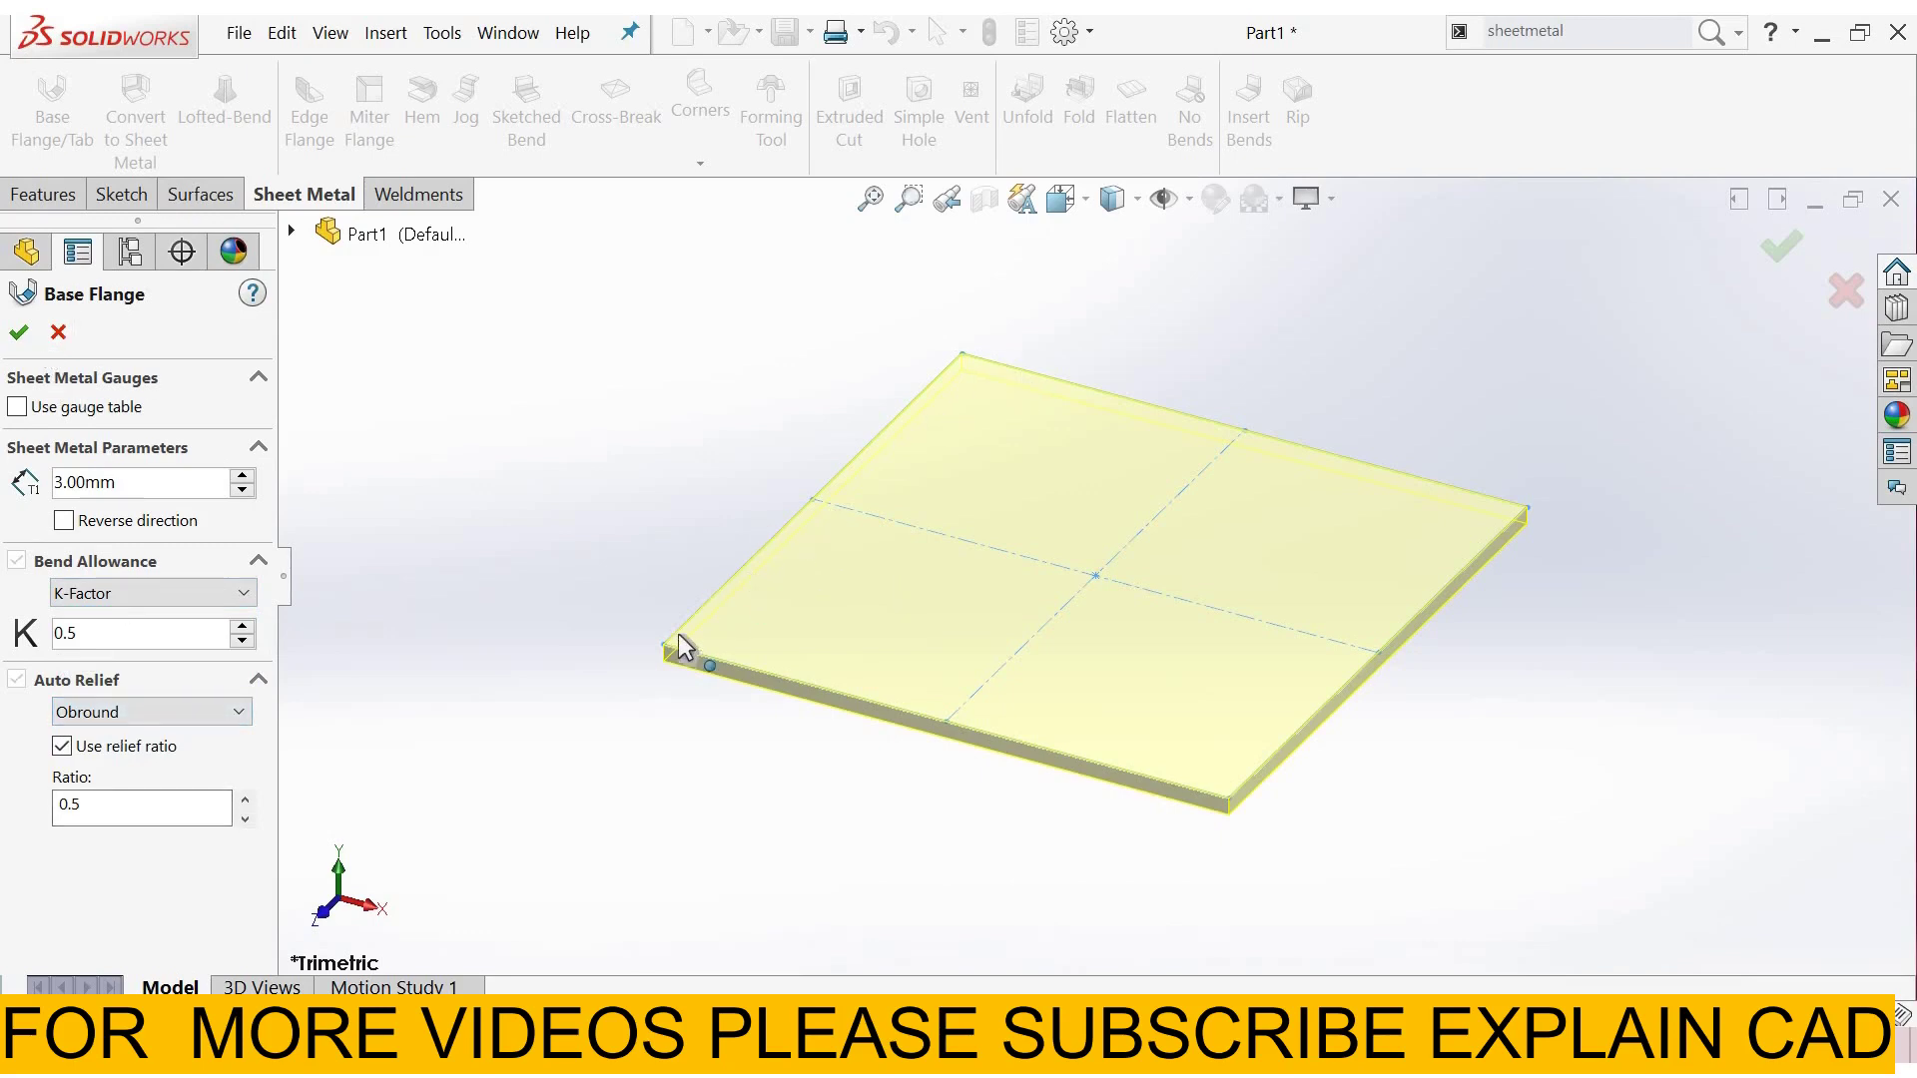
{"action": "left_click", "coordinate": [16, 334]}
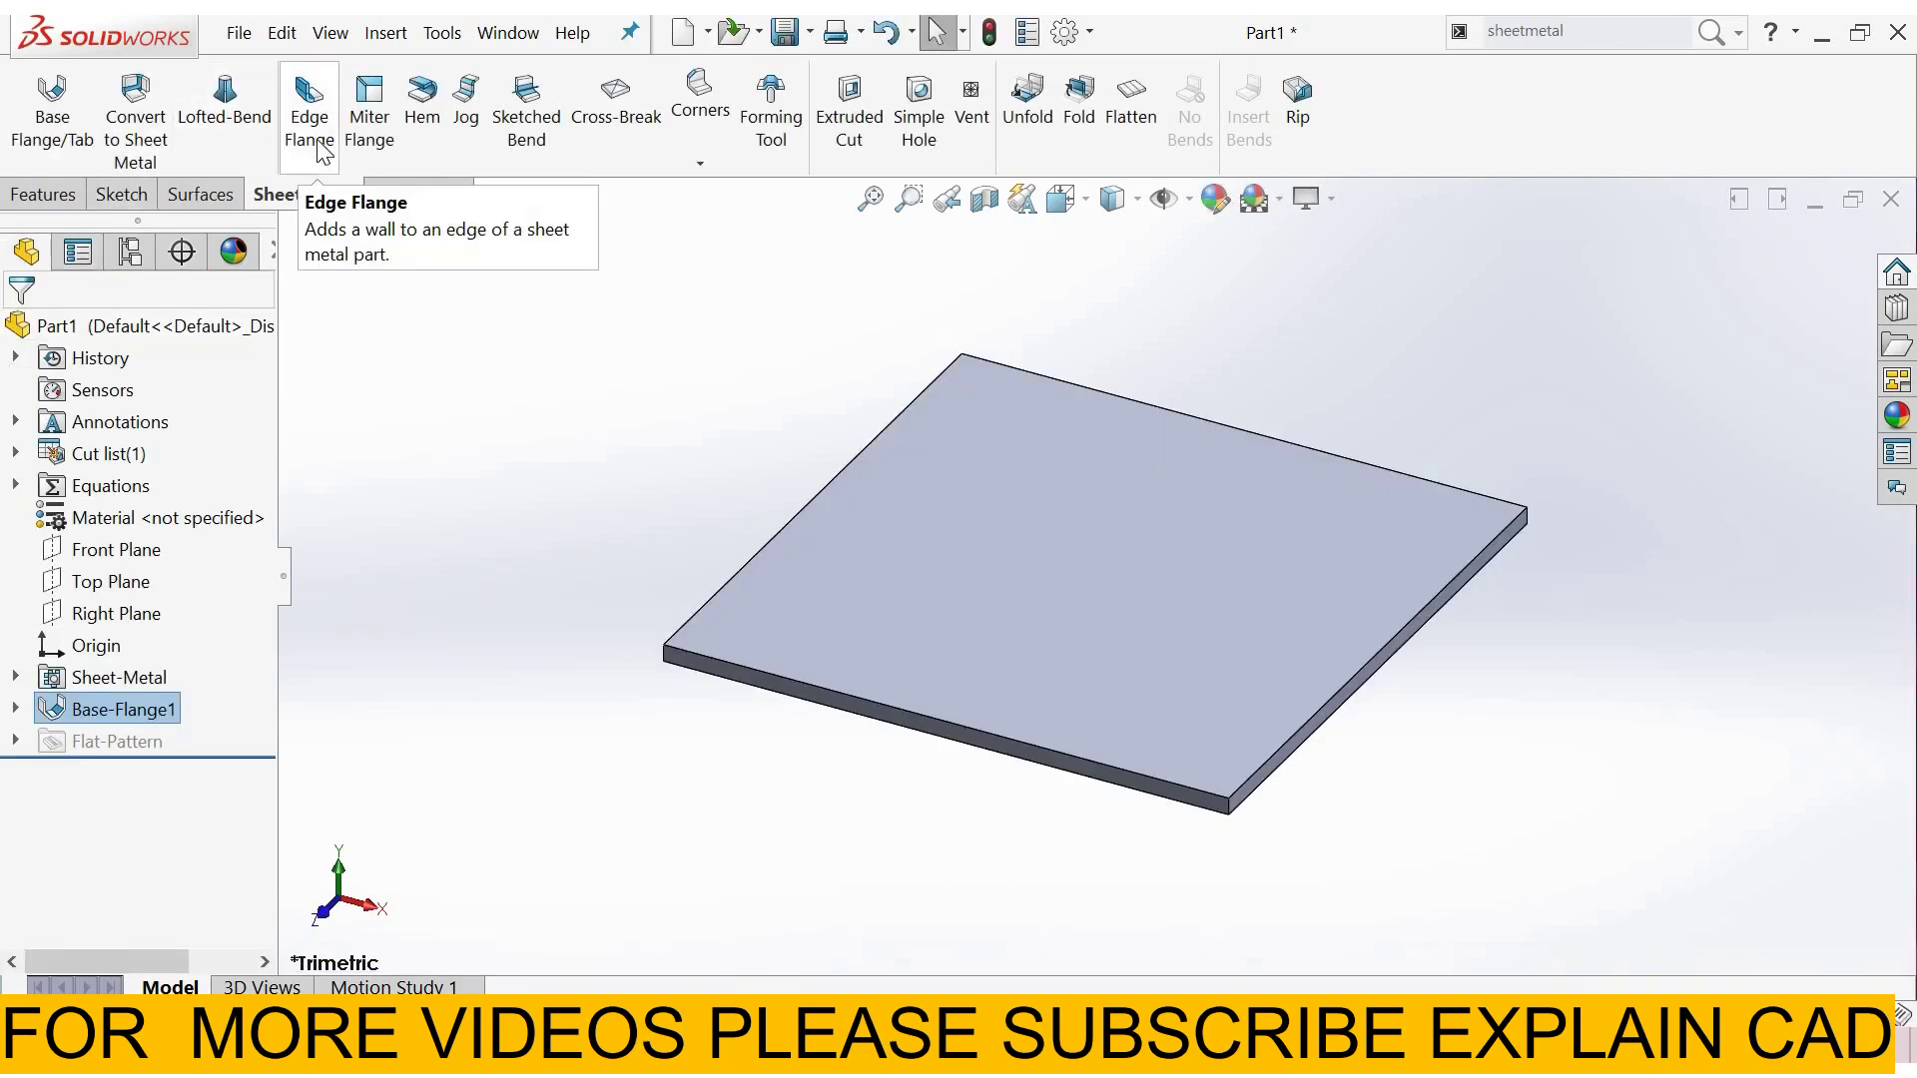
Start an Edge Flange on the plate's left edge, pointing upward with a length of about 27 mm.
{"action": "left_click", "coordinate": [319, 144]}
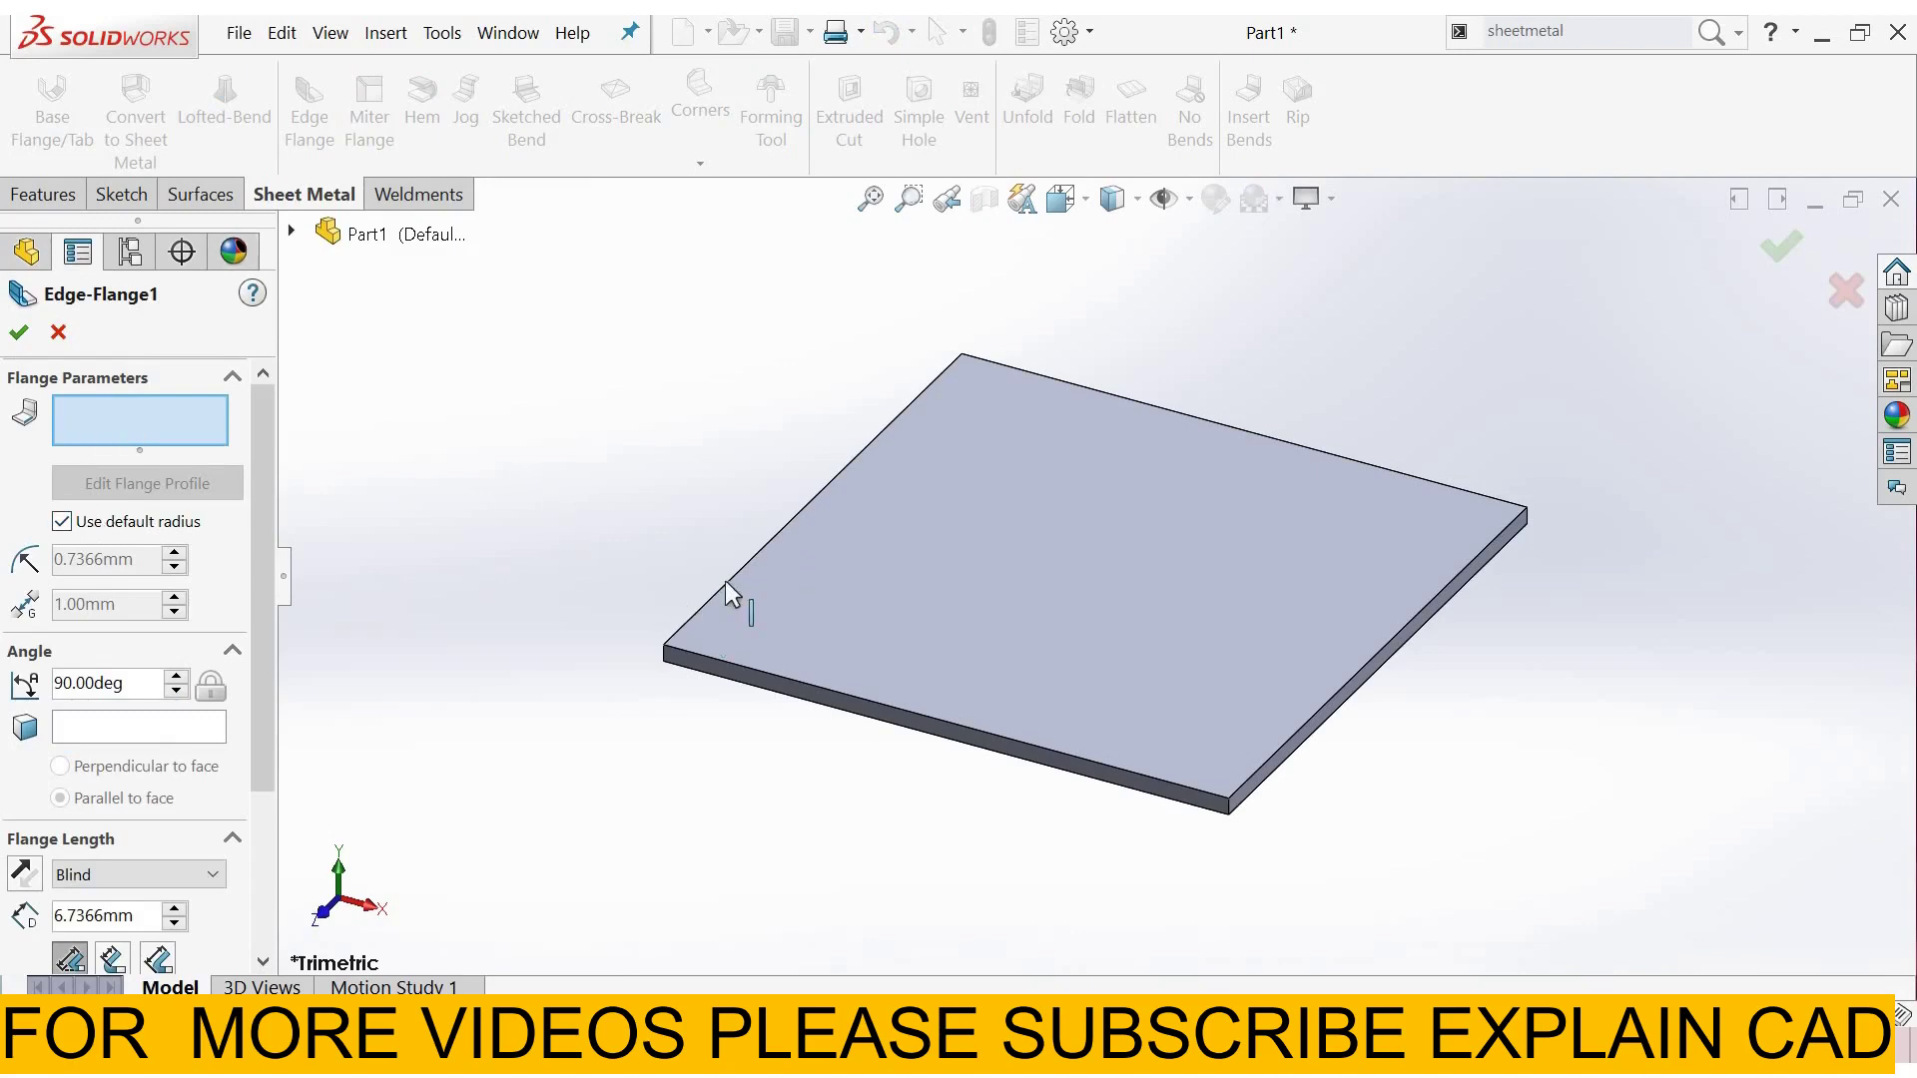
{"action": "left_click", "coordinate": [706, 603]}
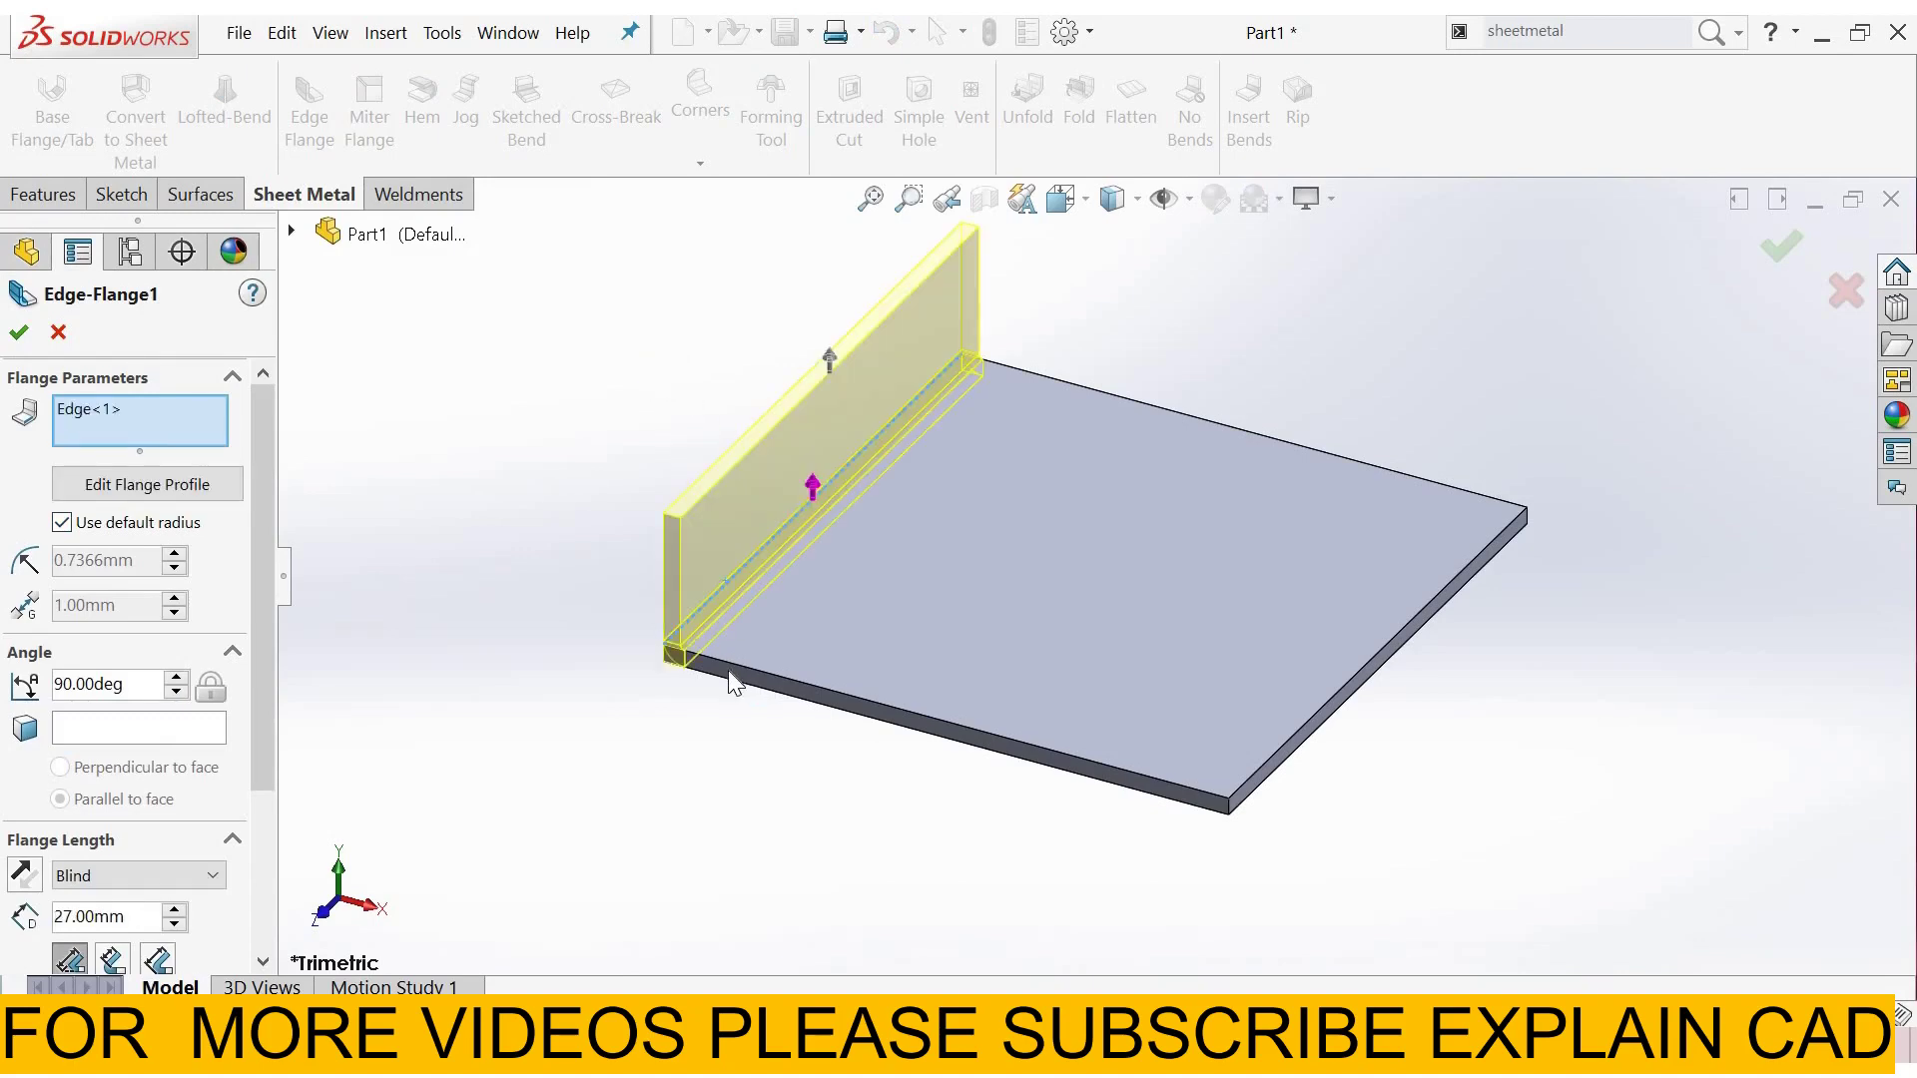
{"action": "middle_click_drag", "start_coordinate": [813, 650], "coordinate": [1084, 211]}
{"action": "left_click", "coordinate": [1076, 203]}
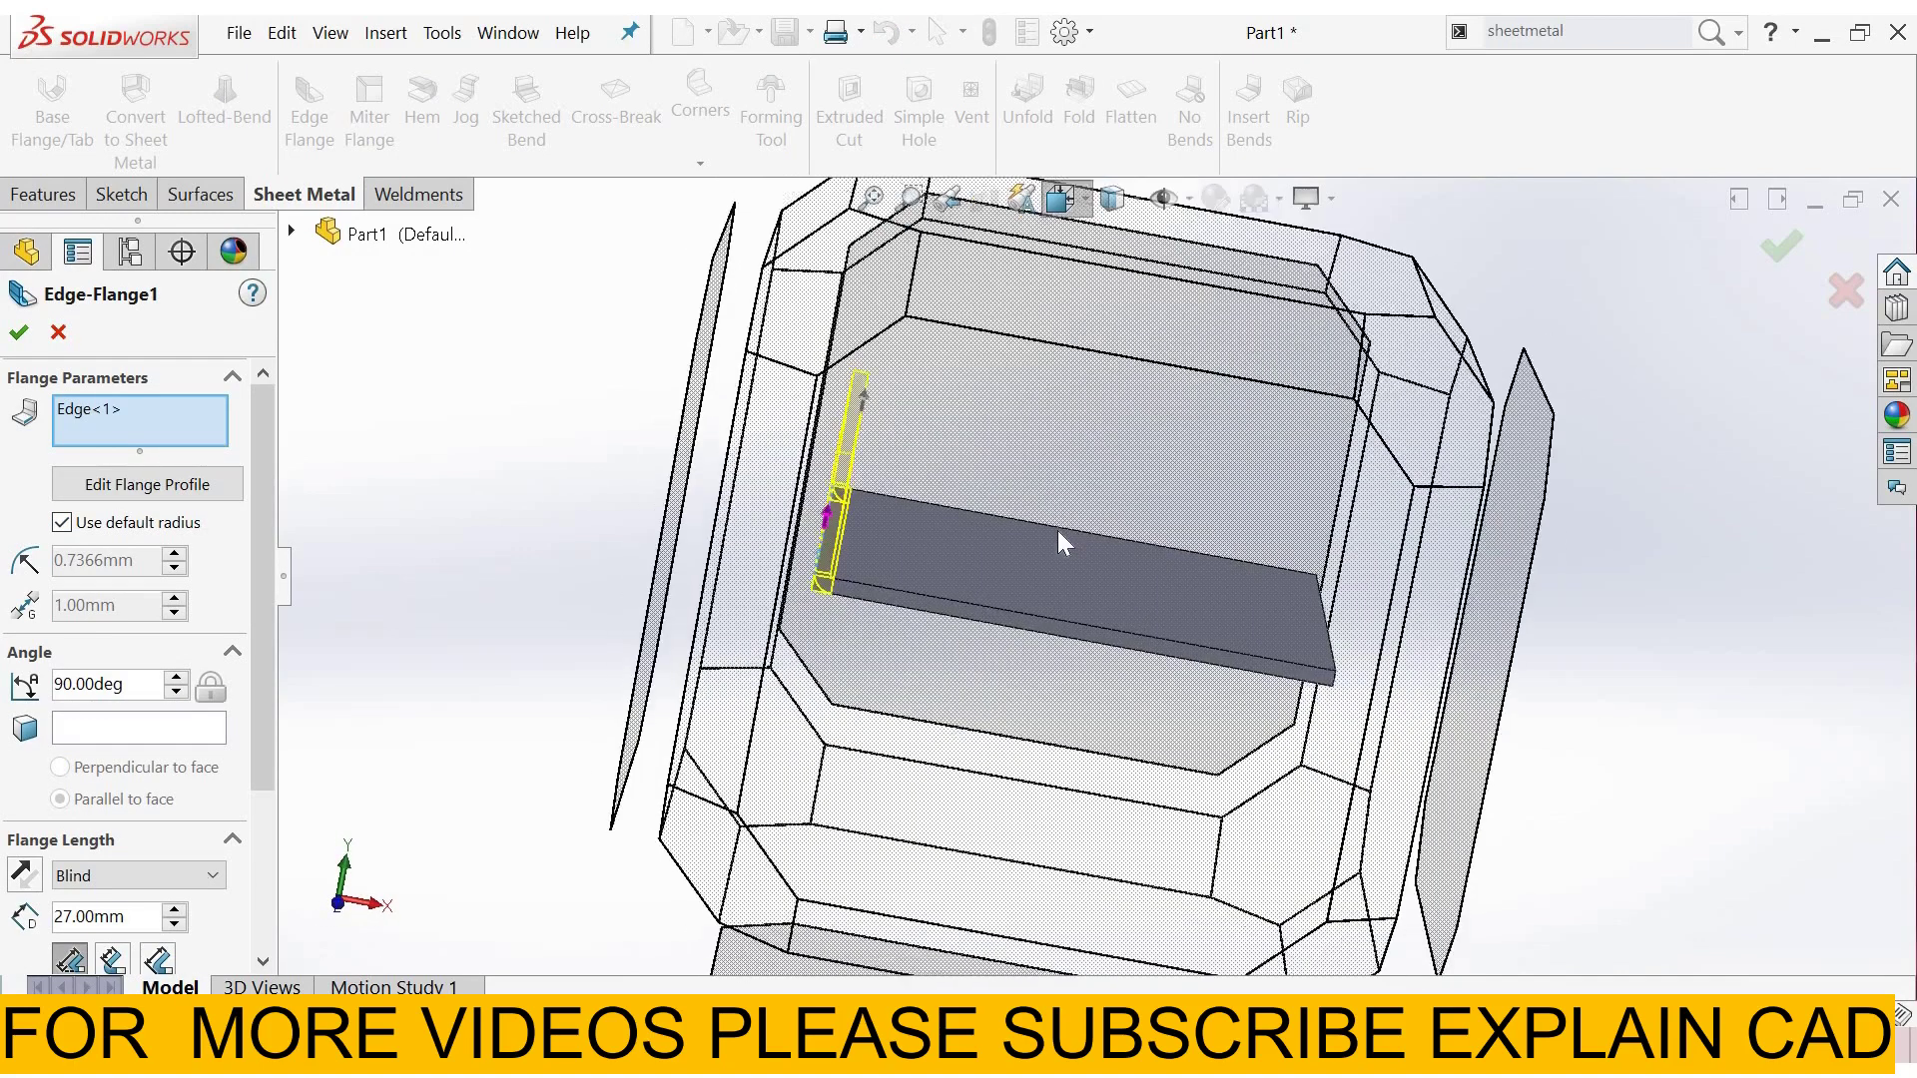
{"action": "left_click", "coordinate": [1064, 205]}
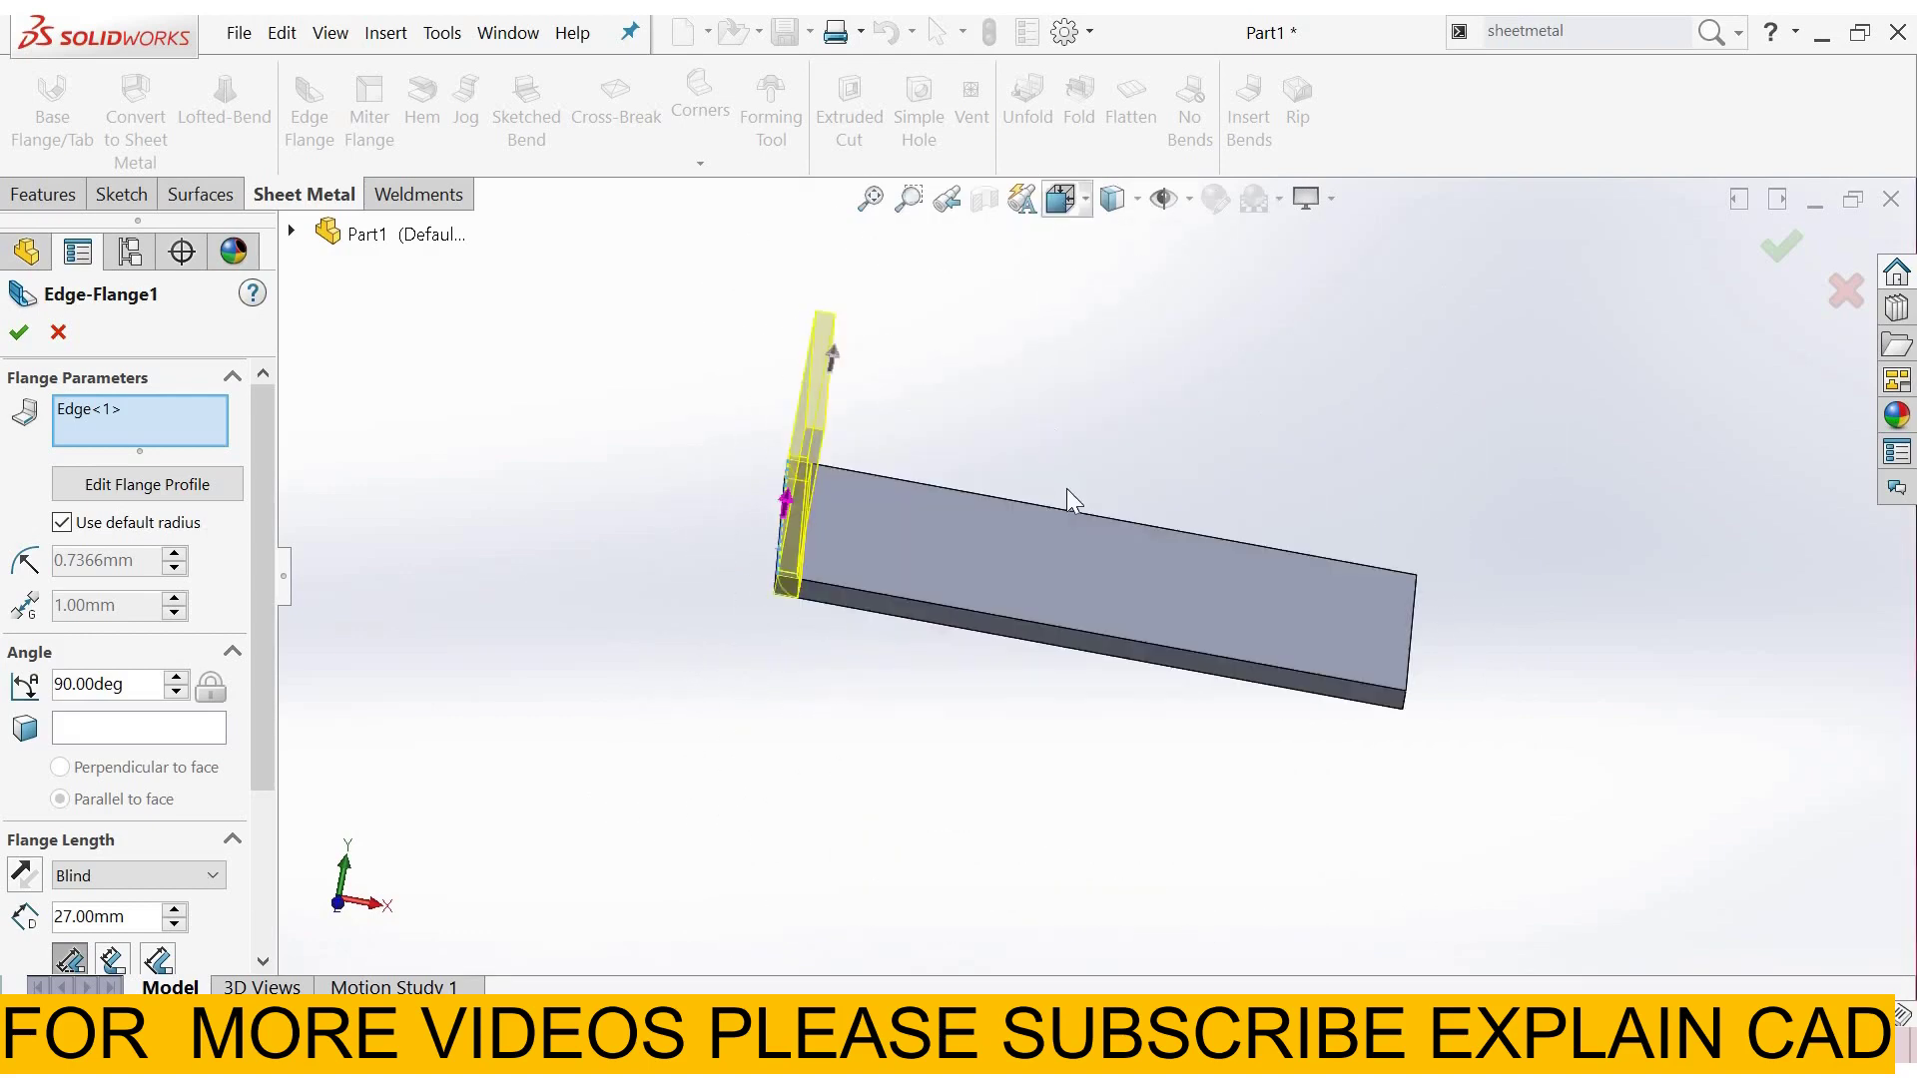
{"action": "key", "text": "space"}
{"action": "left_click", "coordinate": [1019, 515]}
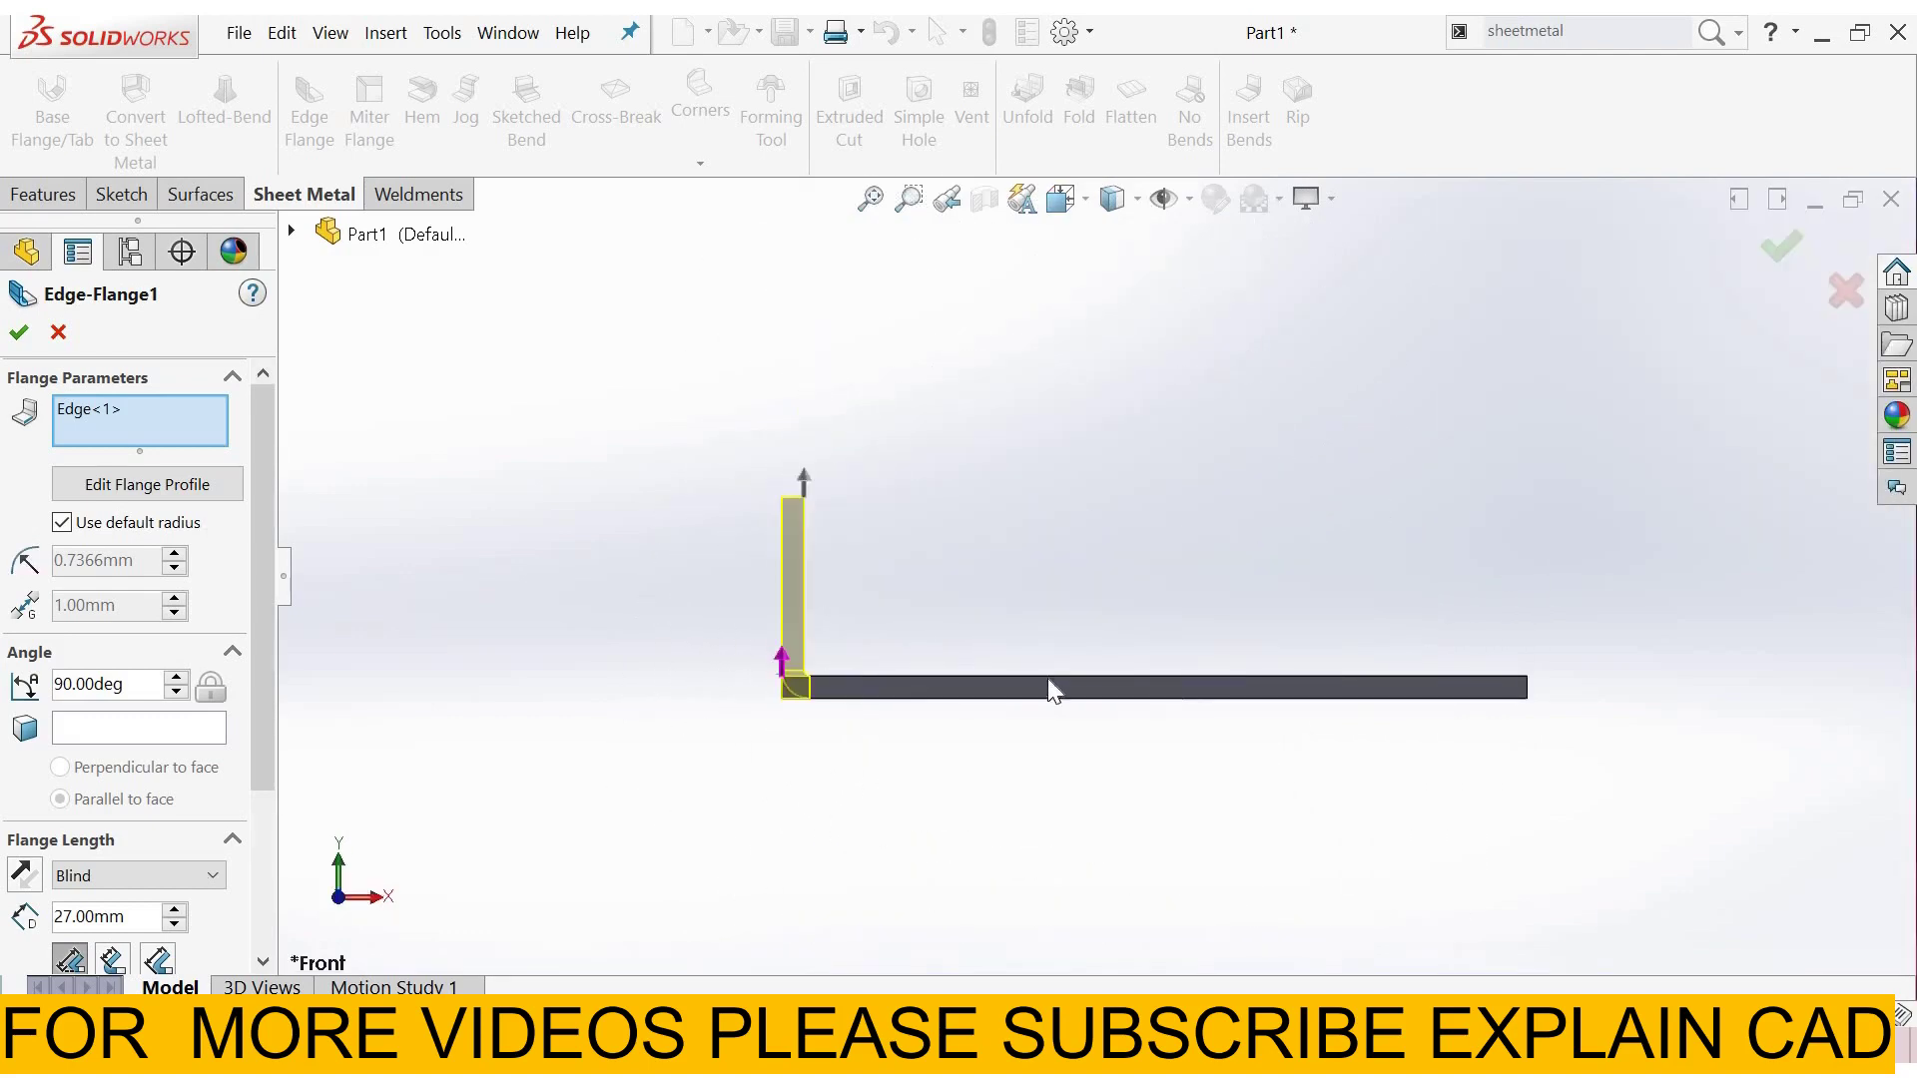
{"action": "key", "text": "f"}
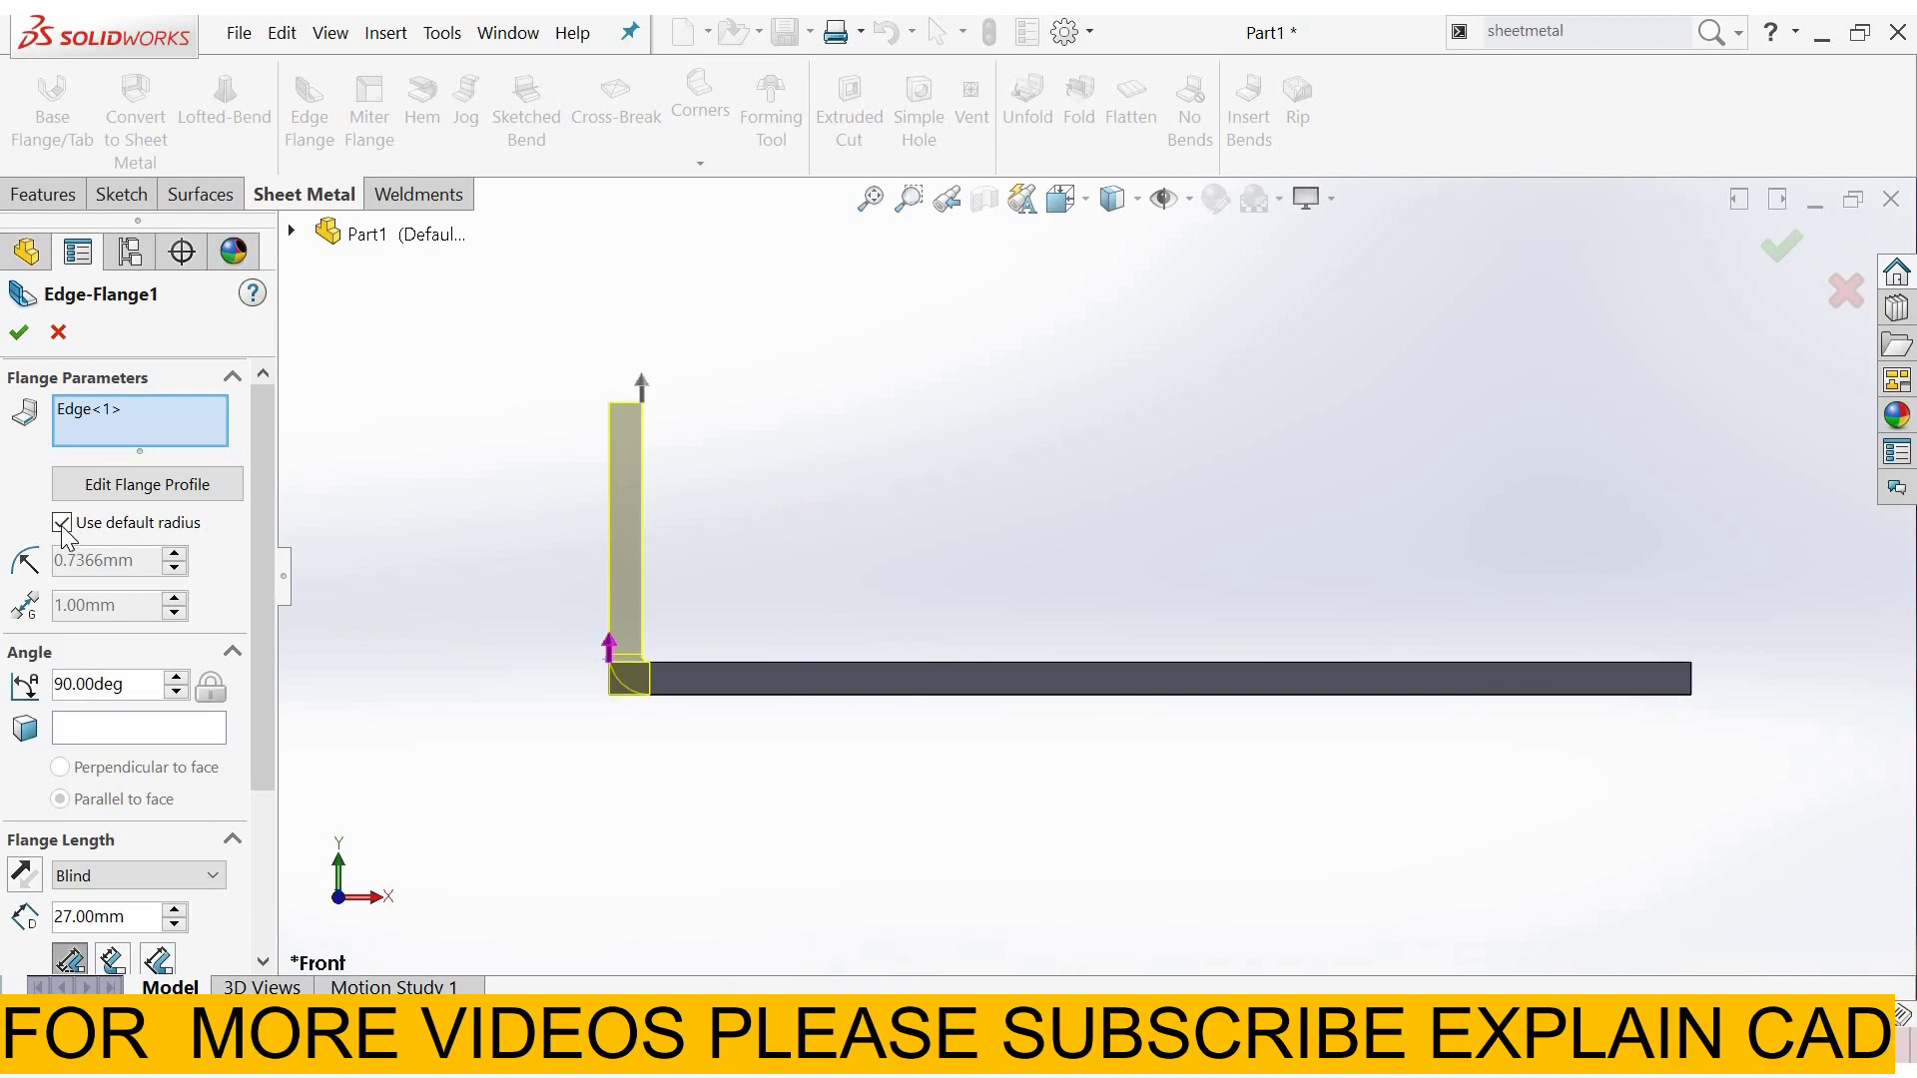
Turn off the default radius for the edge flange and set its bend radius to 3 mm.
{"action": "left_click", "coordinate": [61, 524]}
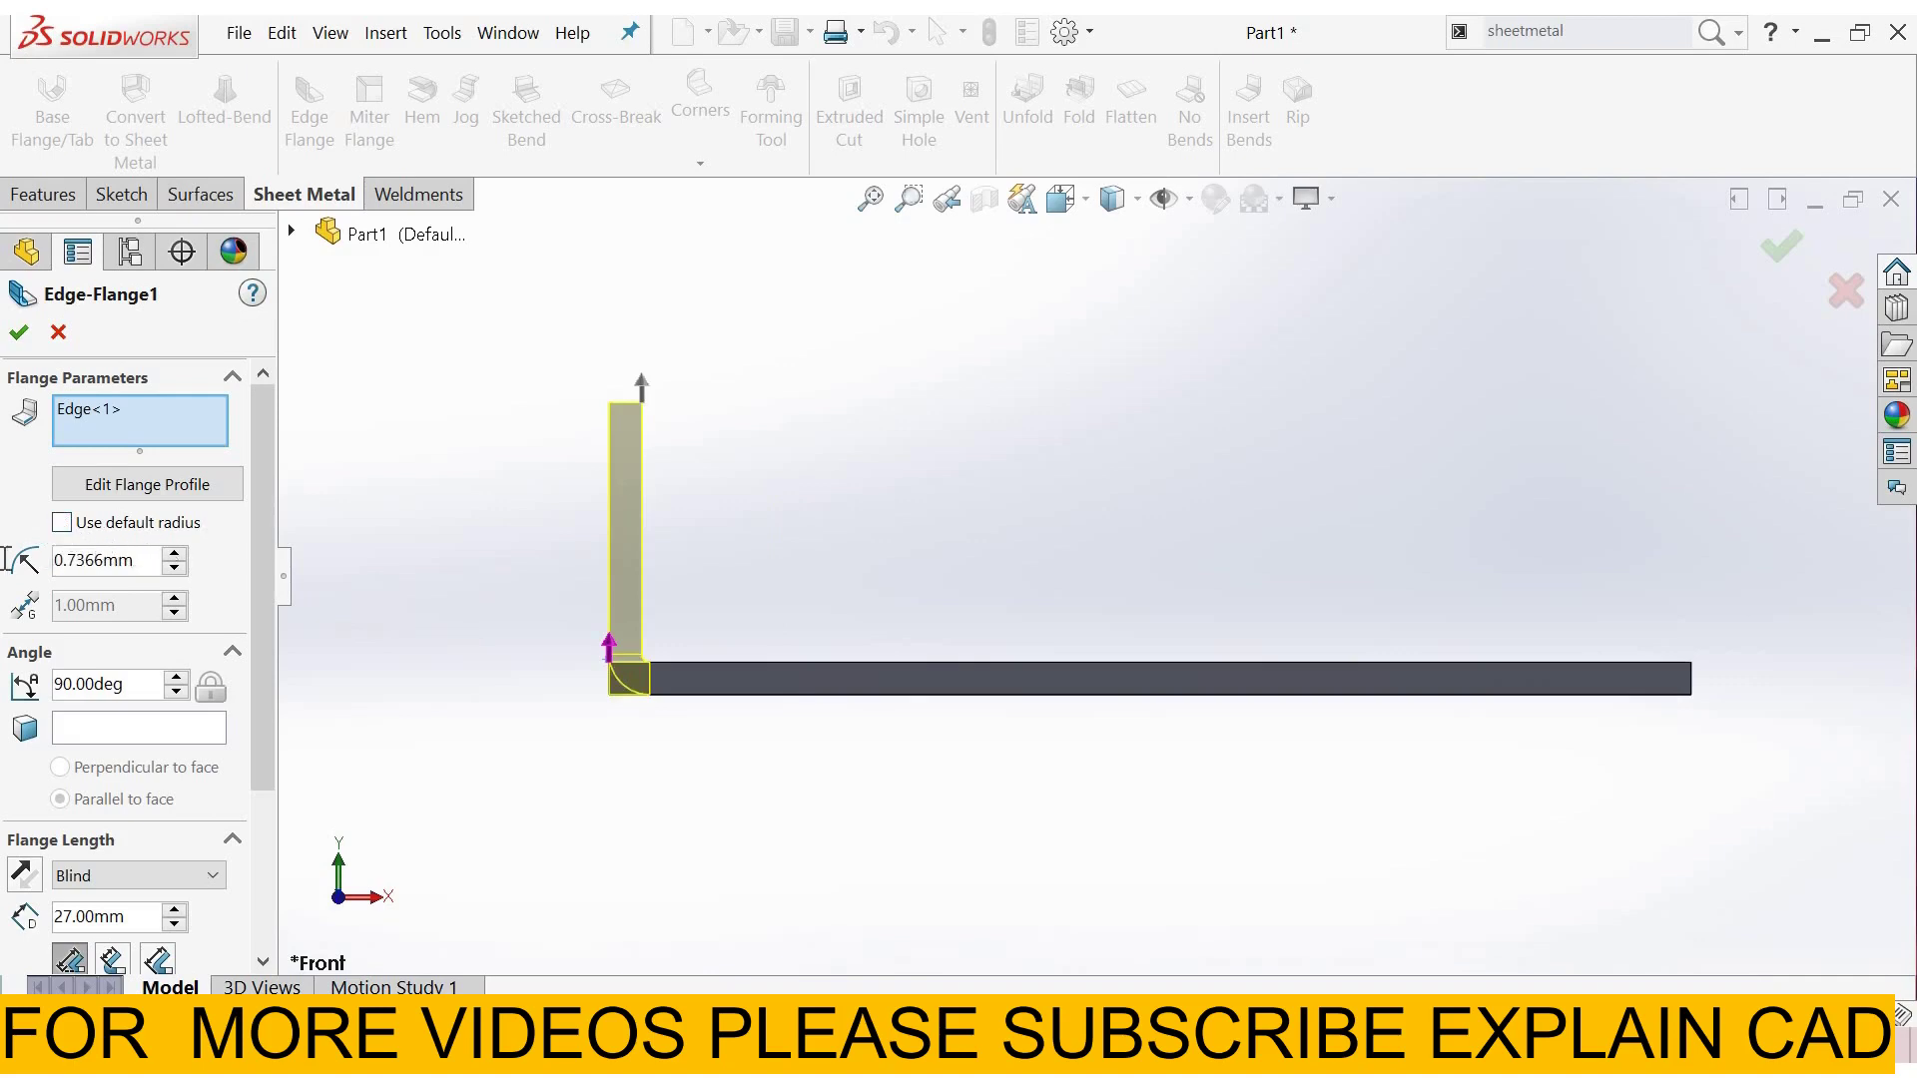
{"action": "key", "text": "Tab"}
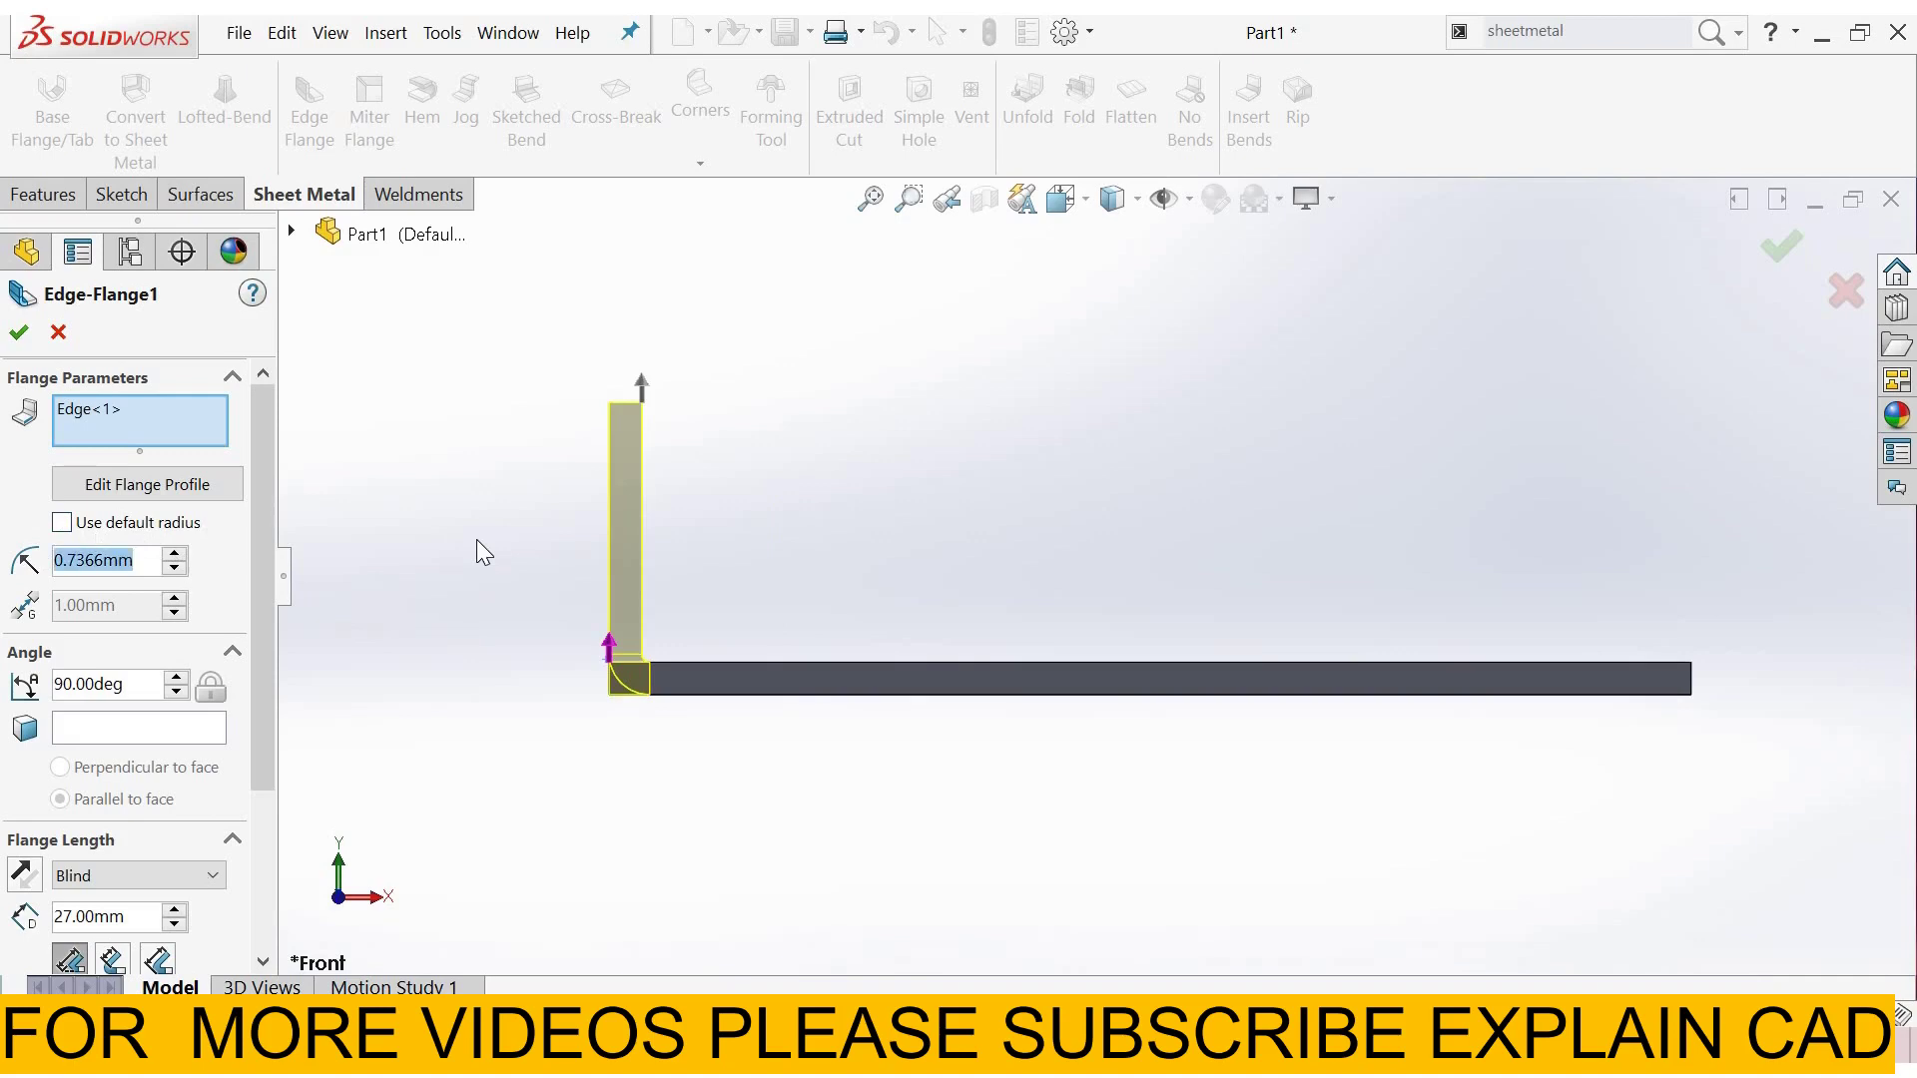
{"action": "type", "text": "3"}
{"action": "key", "text": "Return"}
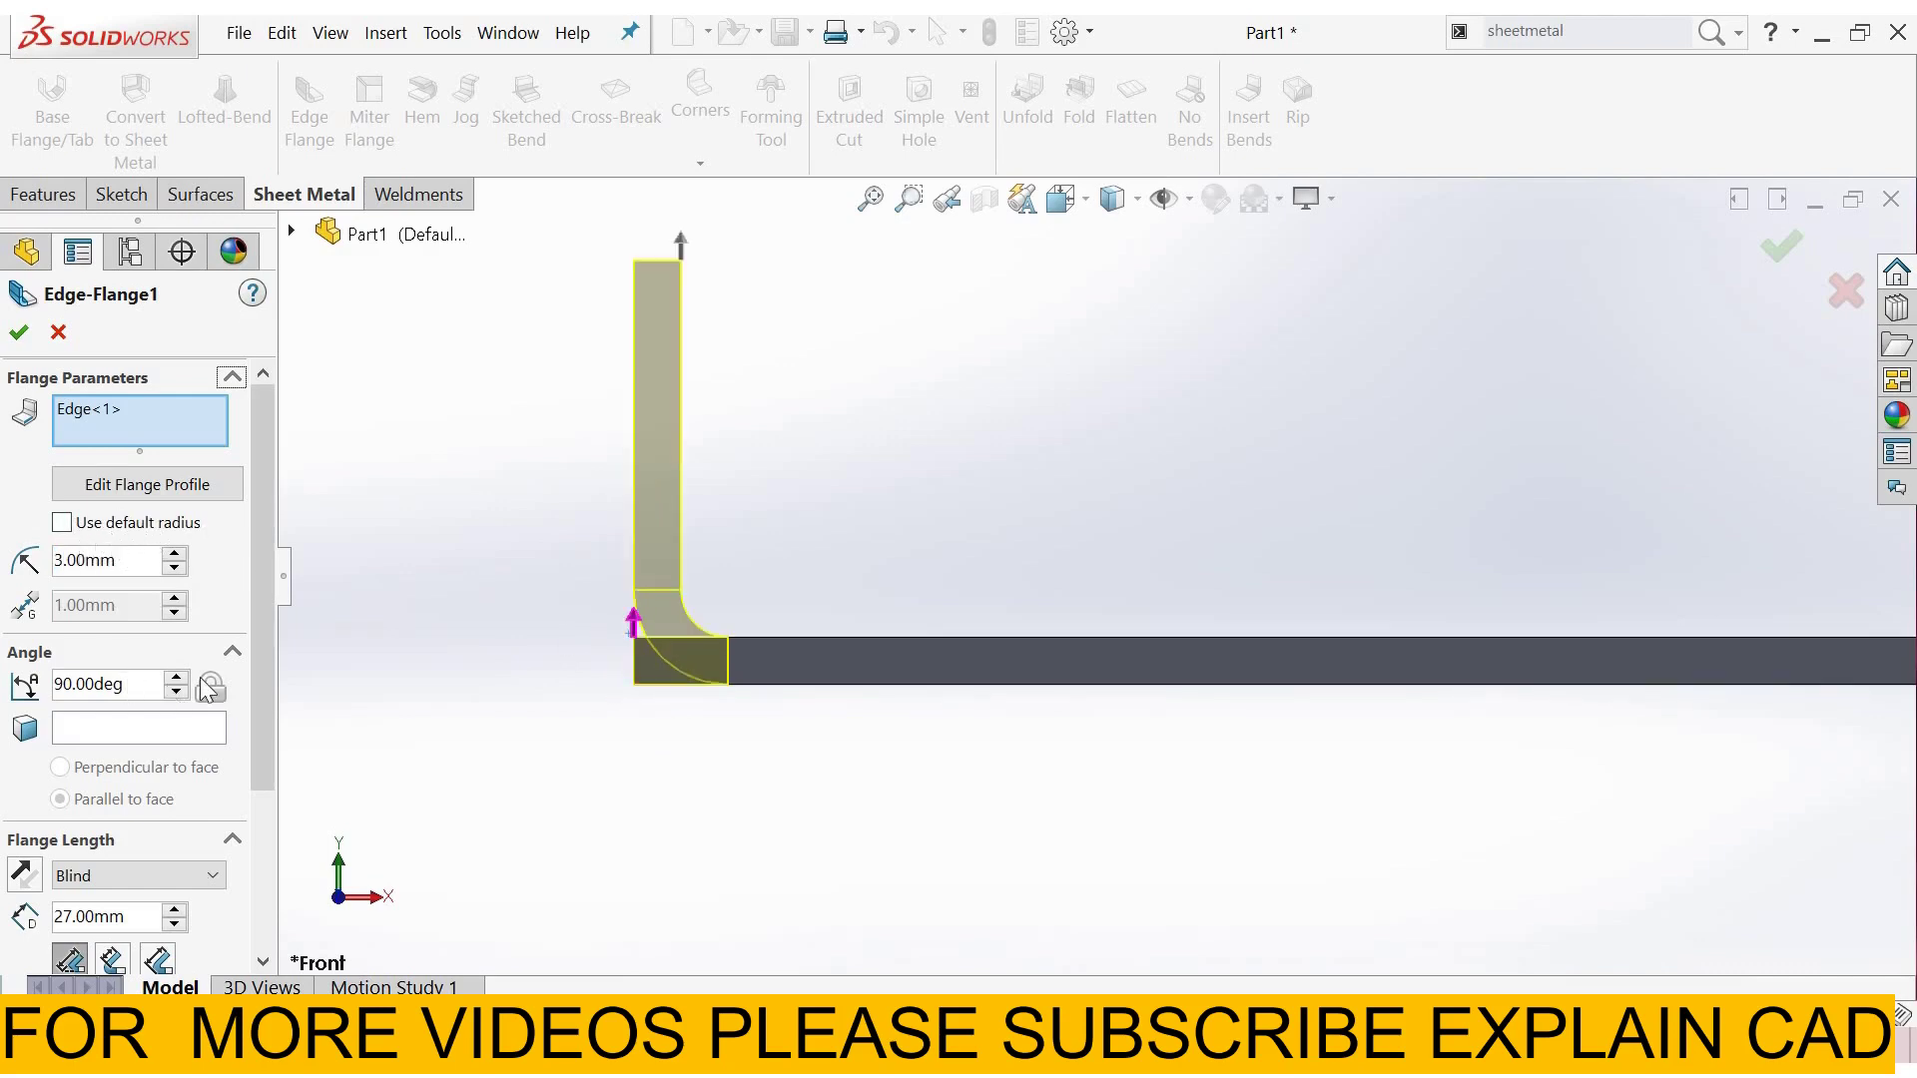
Try a 45-degree angle for the edge flange and set it back to 90 degrees.
{"action": "scroll", "coordinate": [30, 665], "scroll_direction": "down", "scroll_amount": 4}
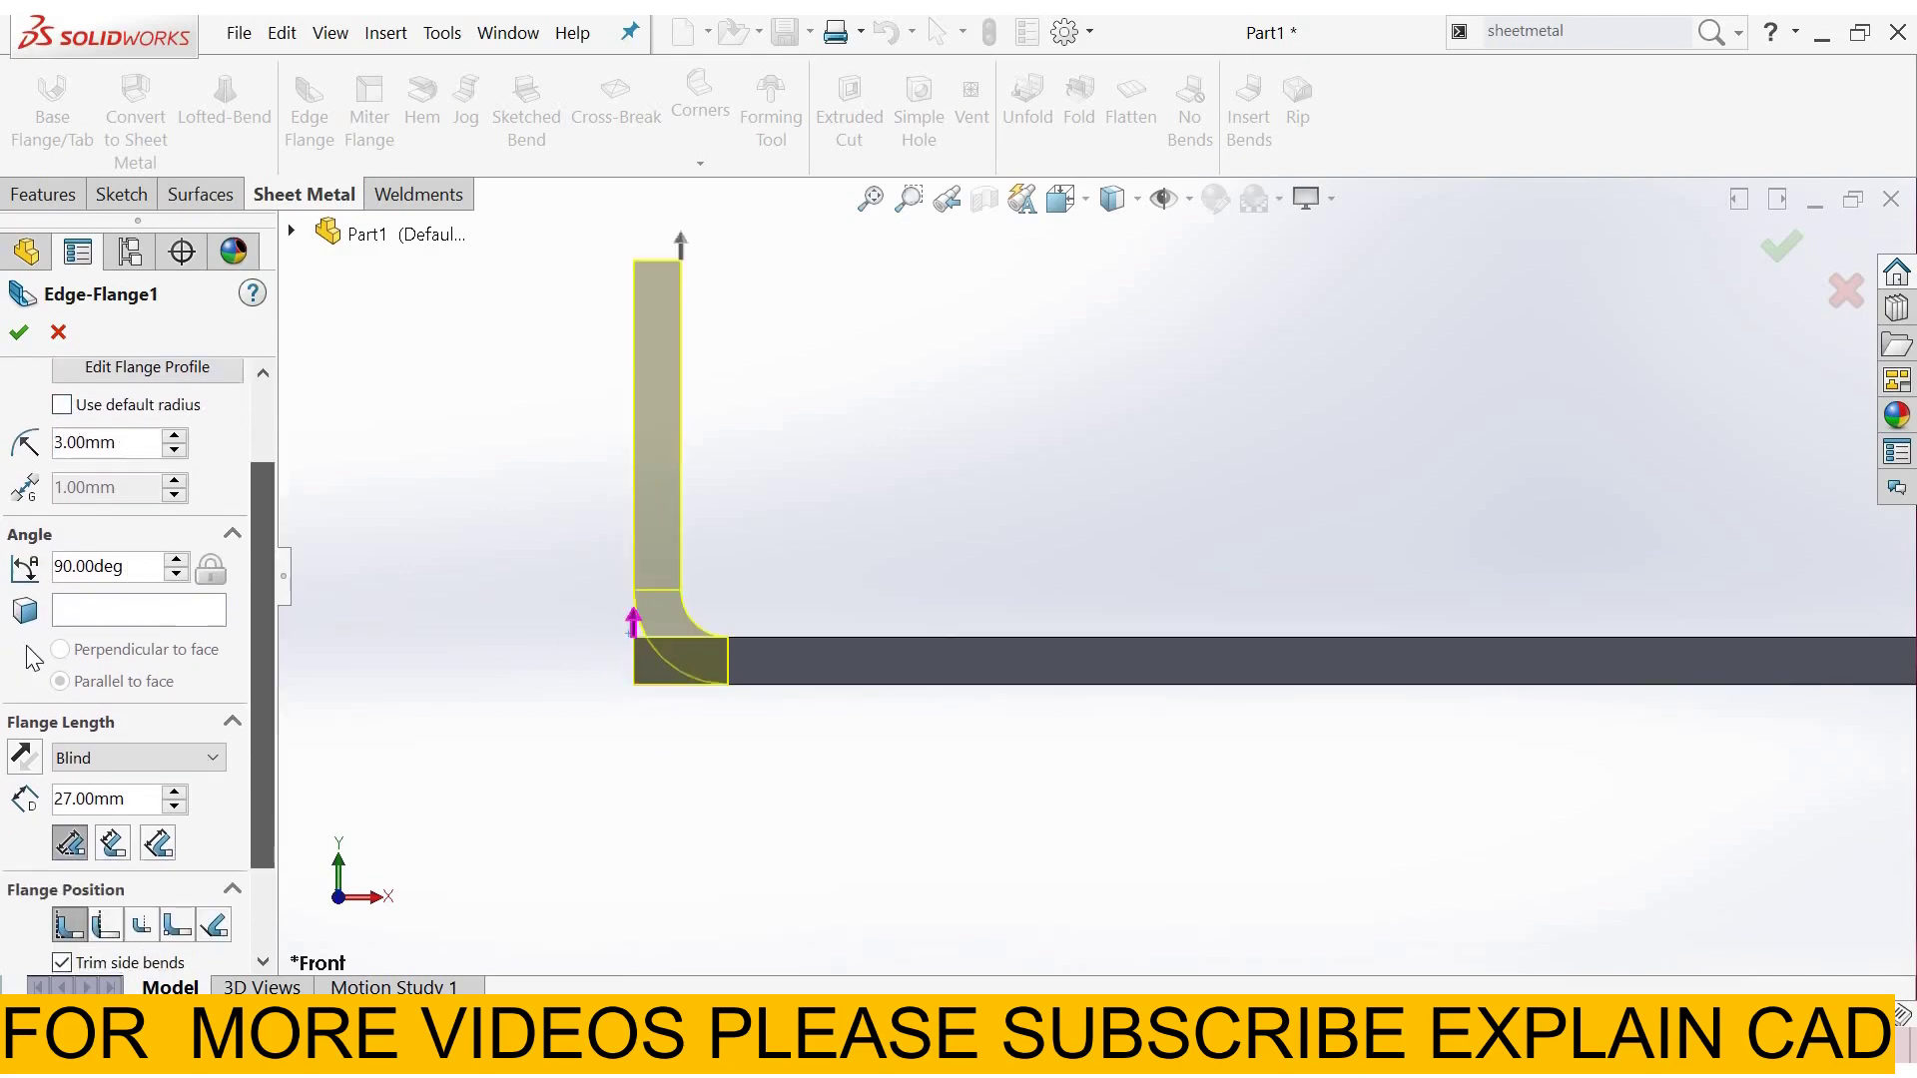
{"action": "scroll", "coordinate": [136, 651], "scroll_direction": "up", "scroll_amount": 3}
{"action": "double_click", "coordinate": [157, 651]}
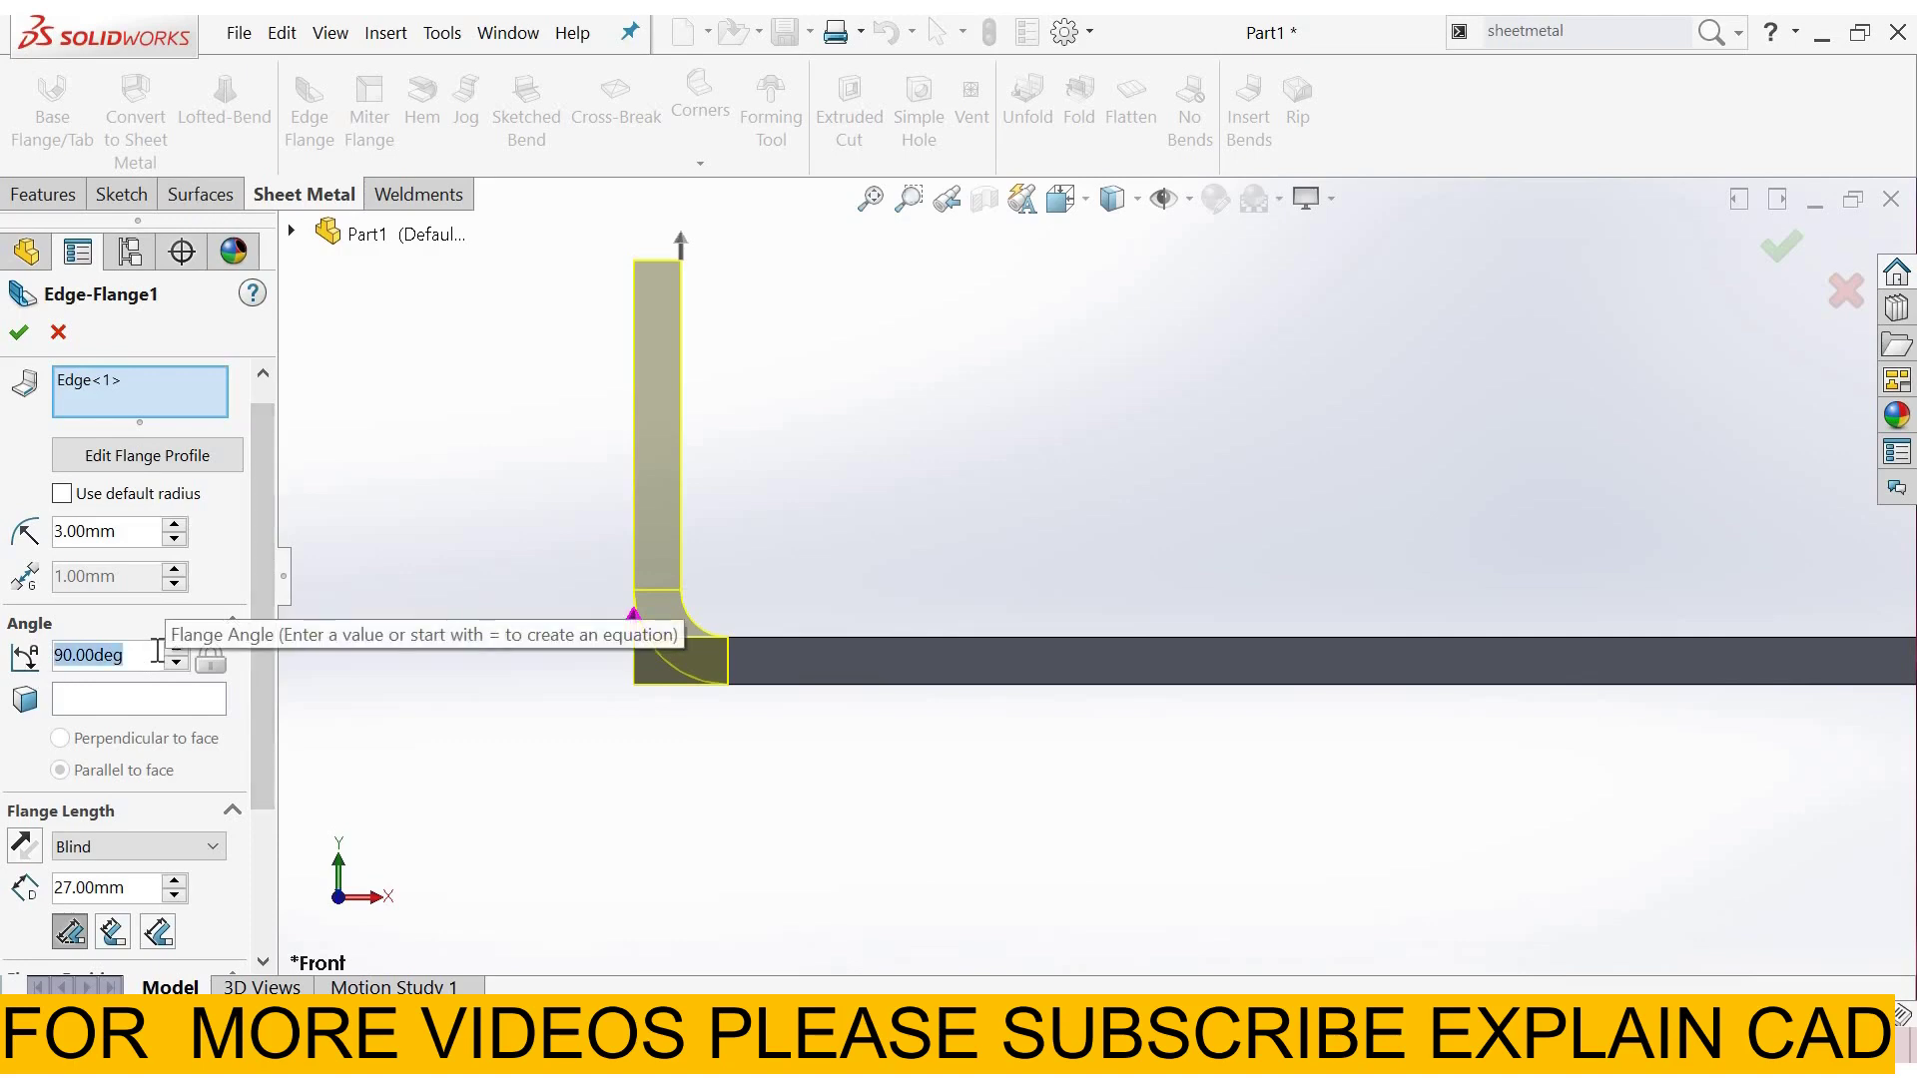
{"action": "type", "text": "45"}
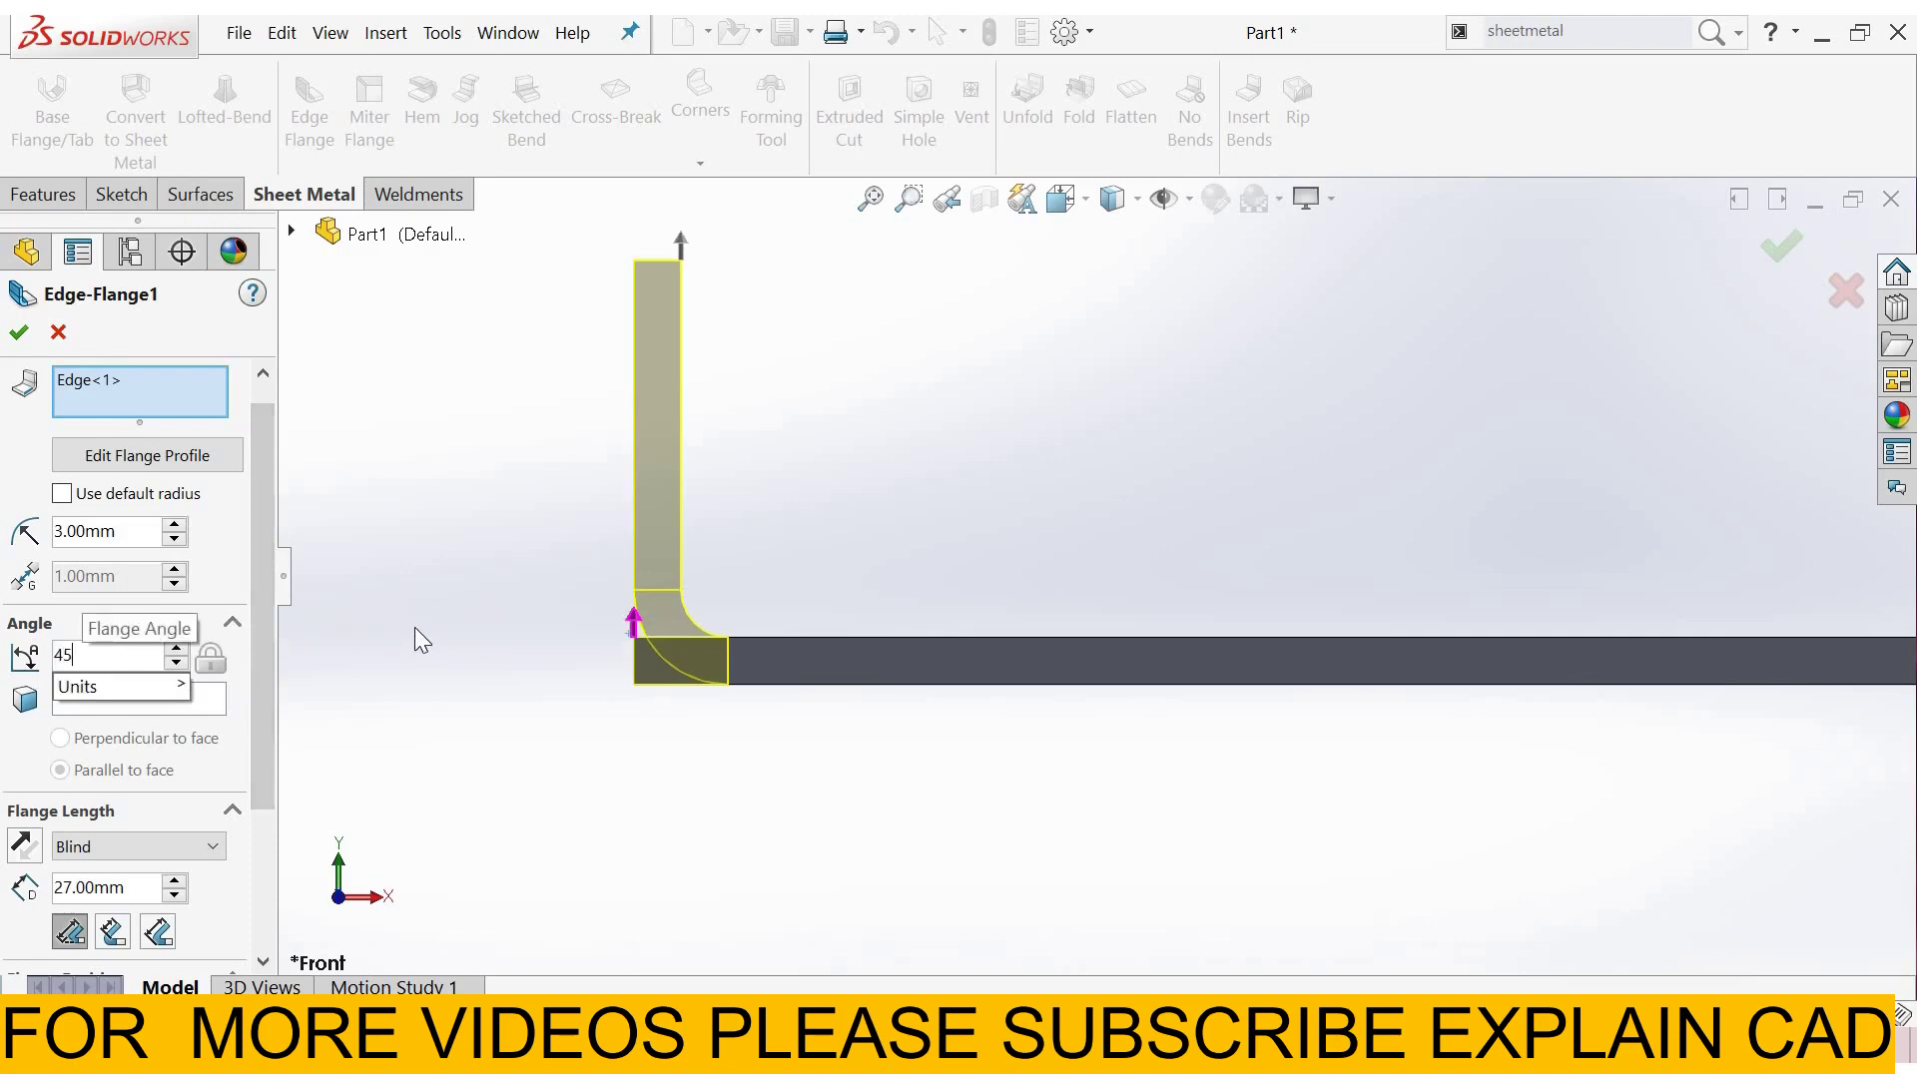
{"action": "key", "text": "Return"}
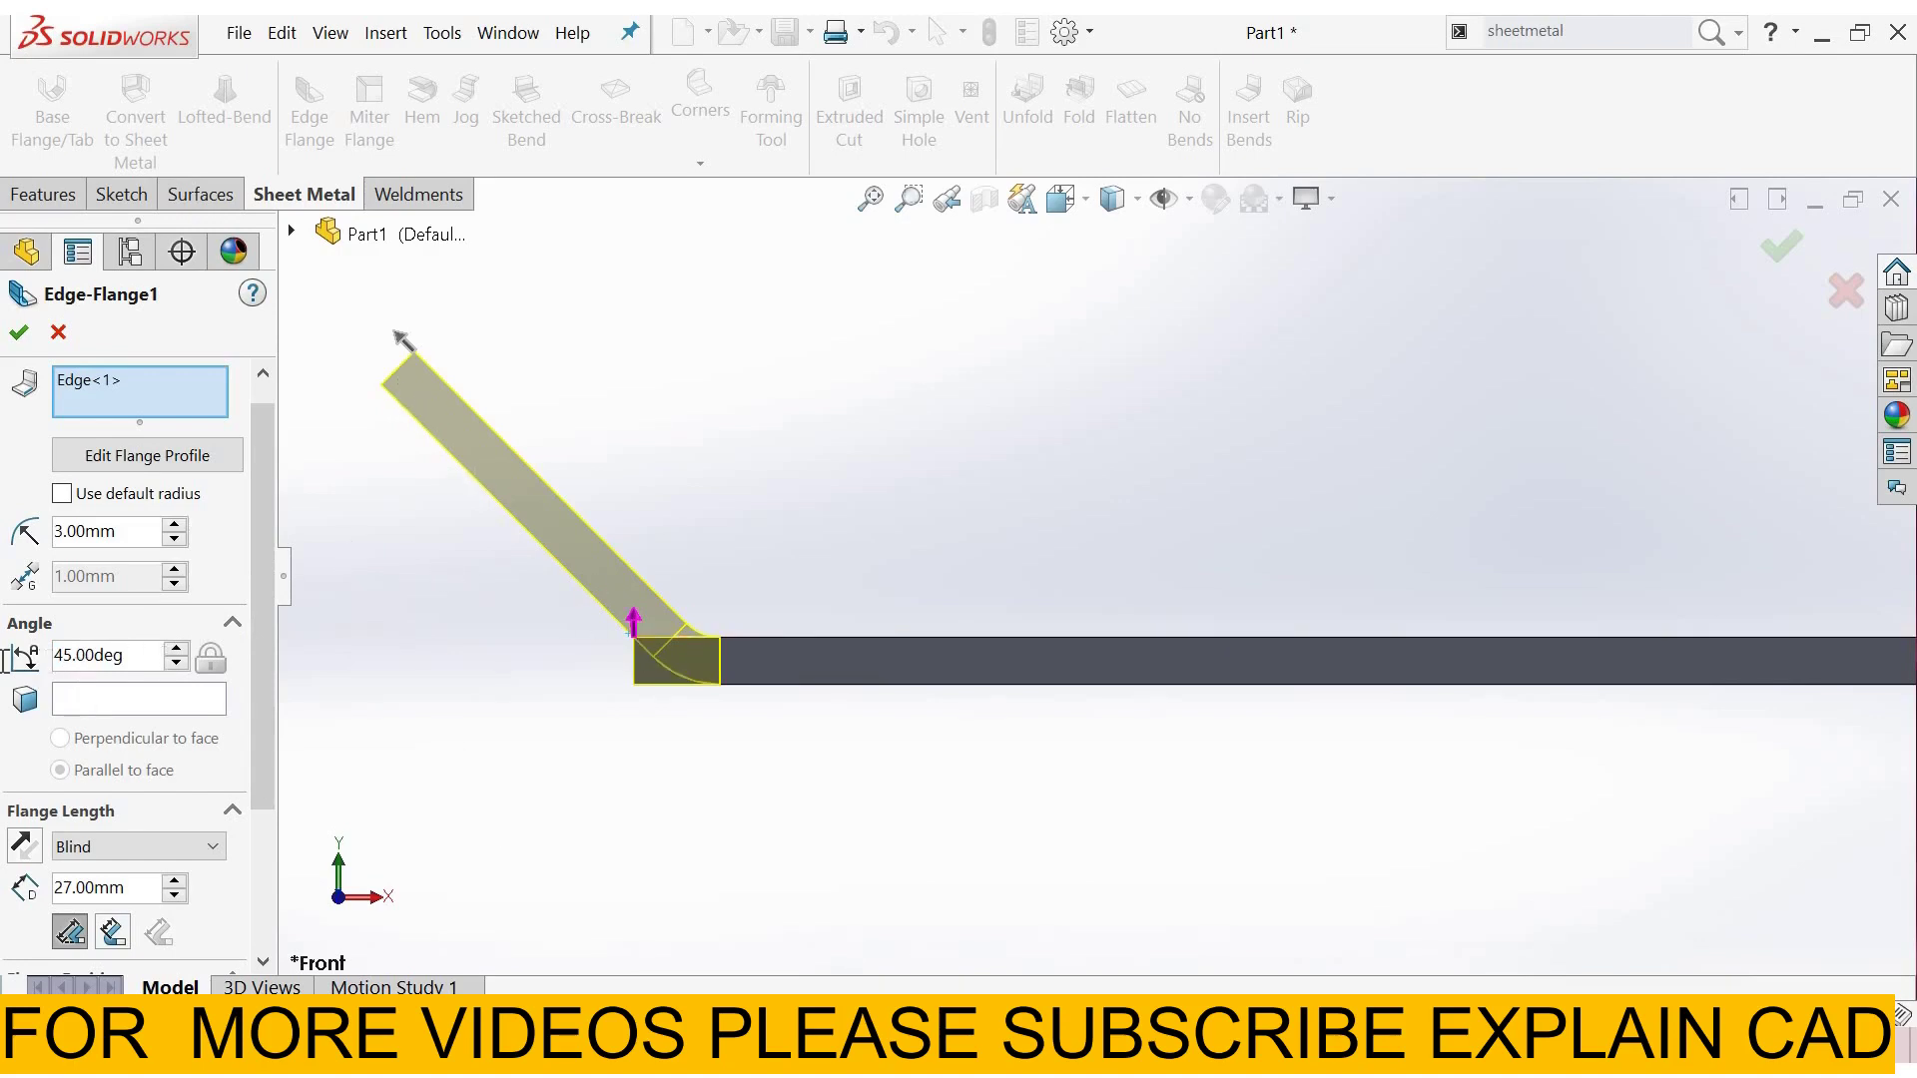
{"action": "left_click_drag", "start_coordinate": [125, 655], "coordinate": [2, 661]}
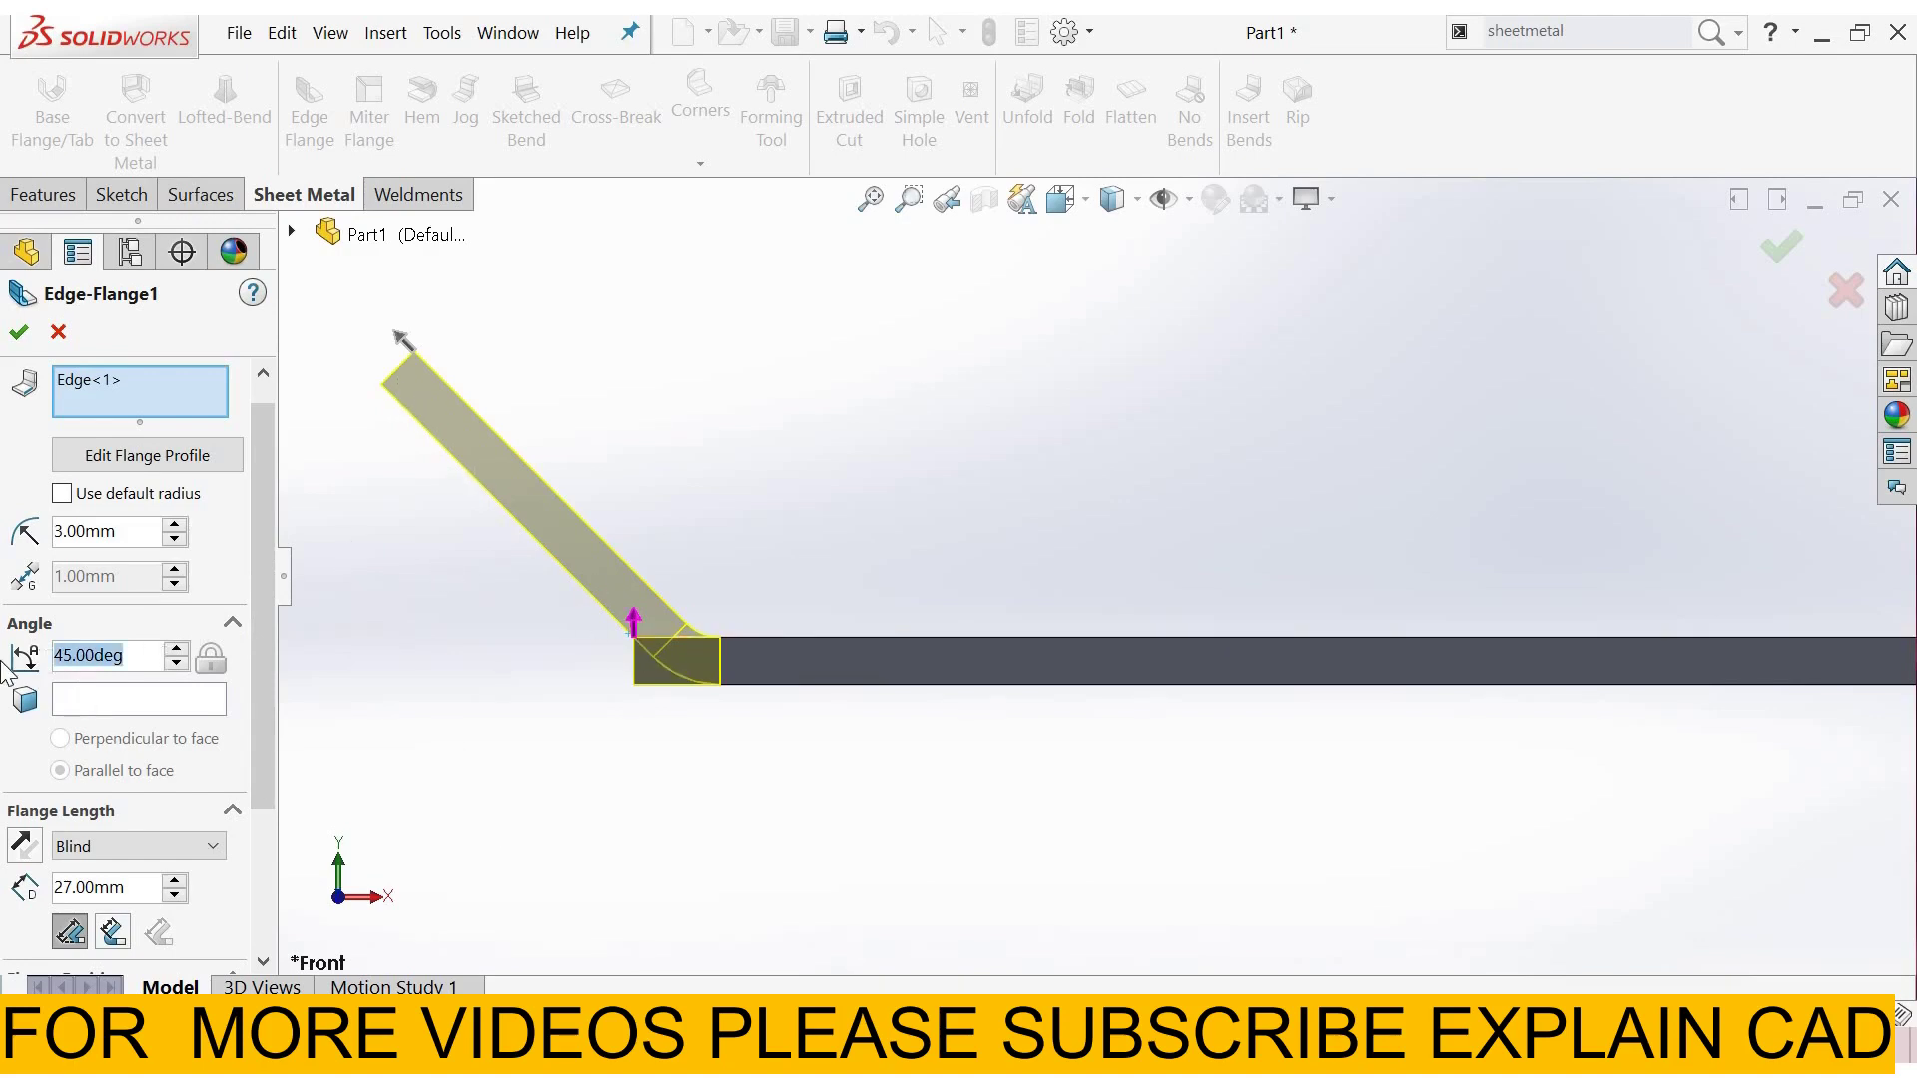
{"action": "type", "text": "90"}
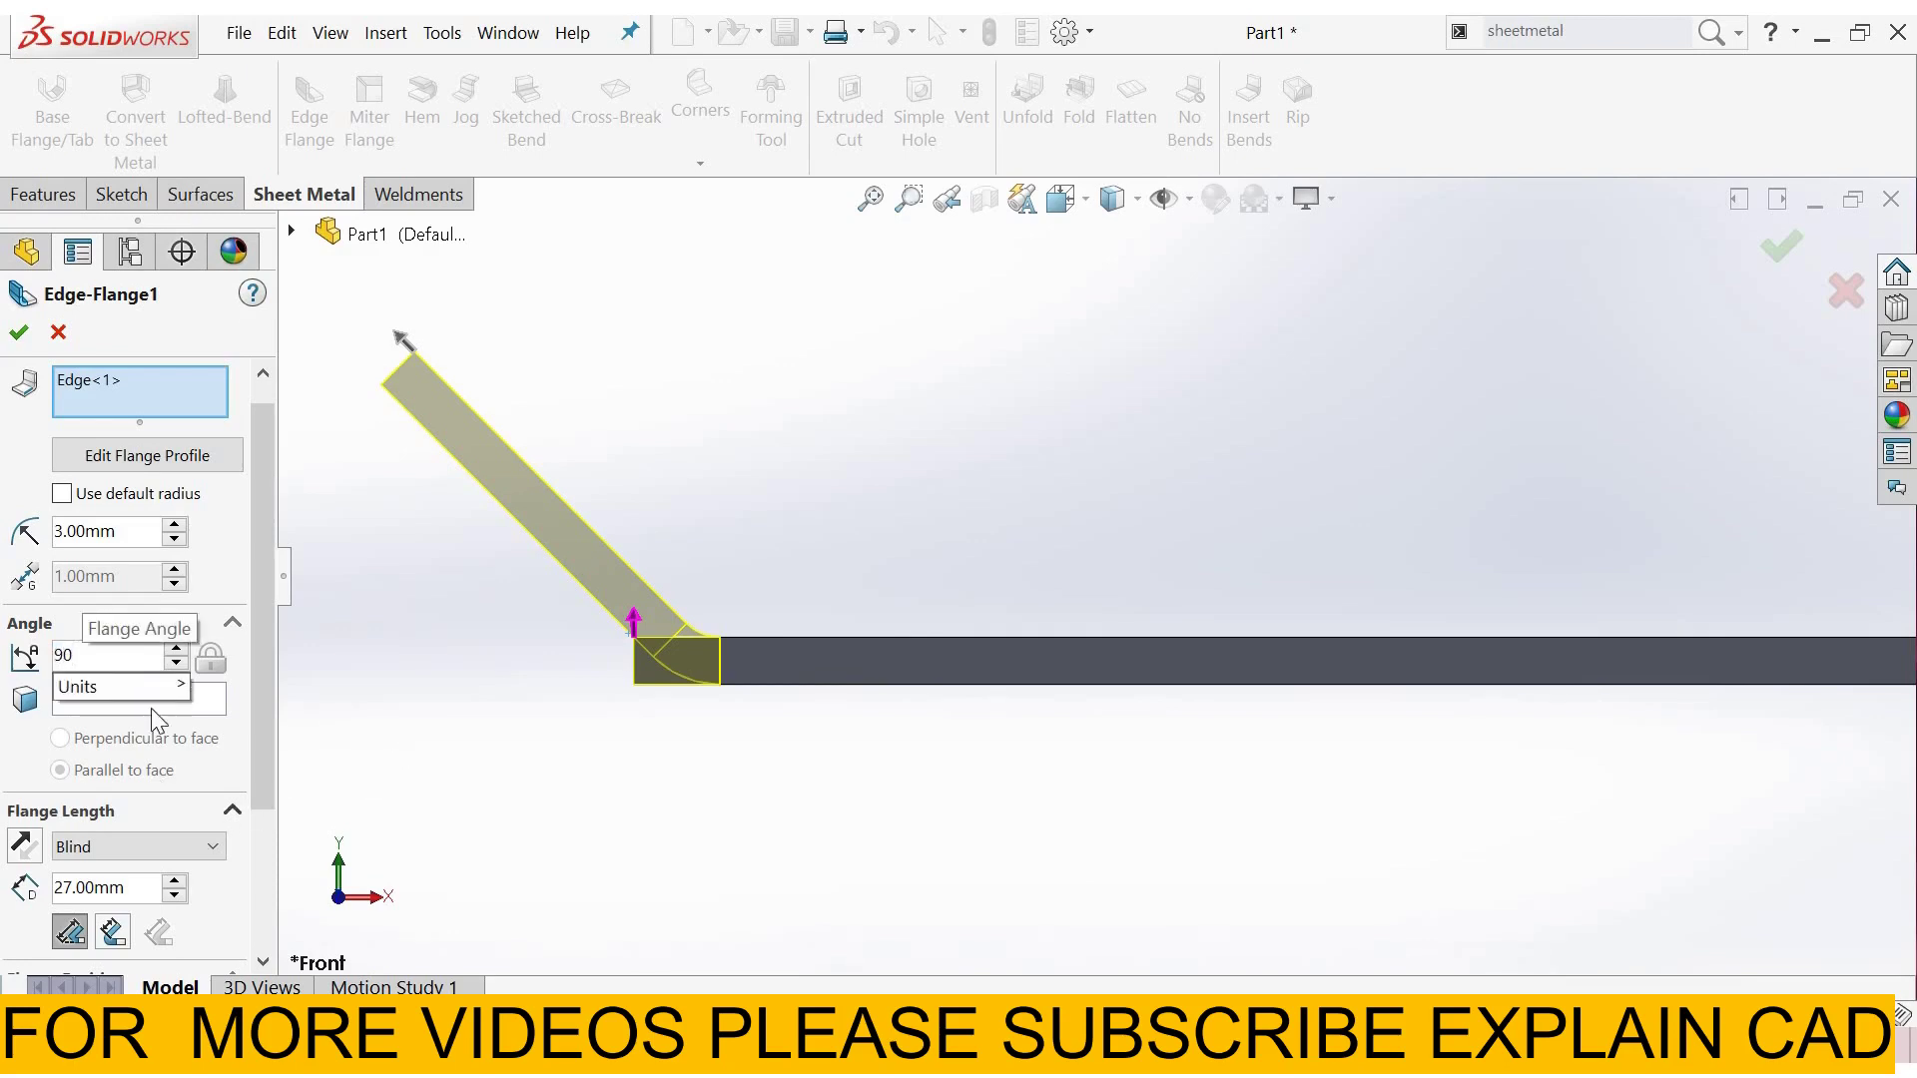
{"action": "key", "text": "Return"}
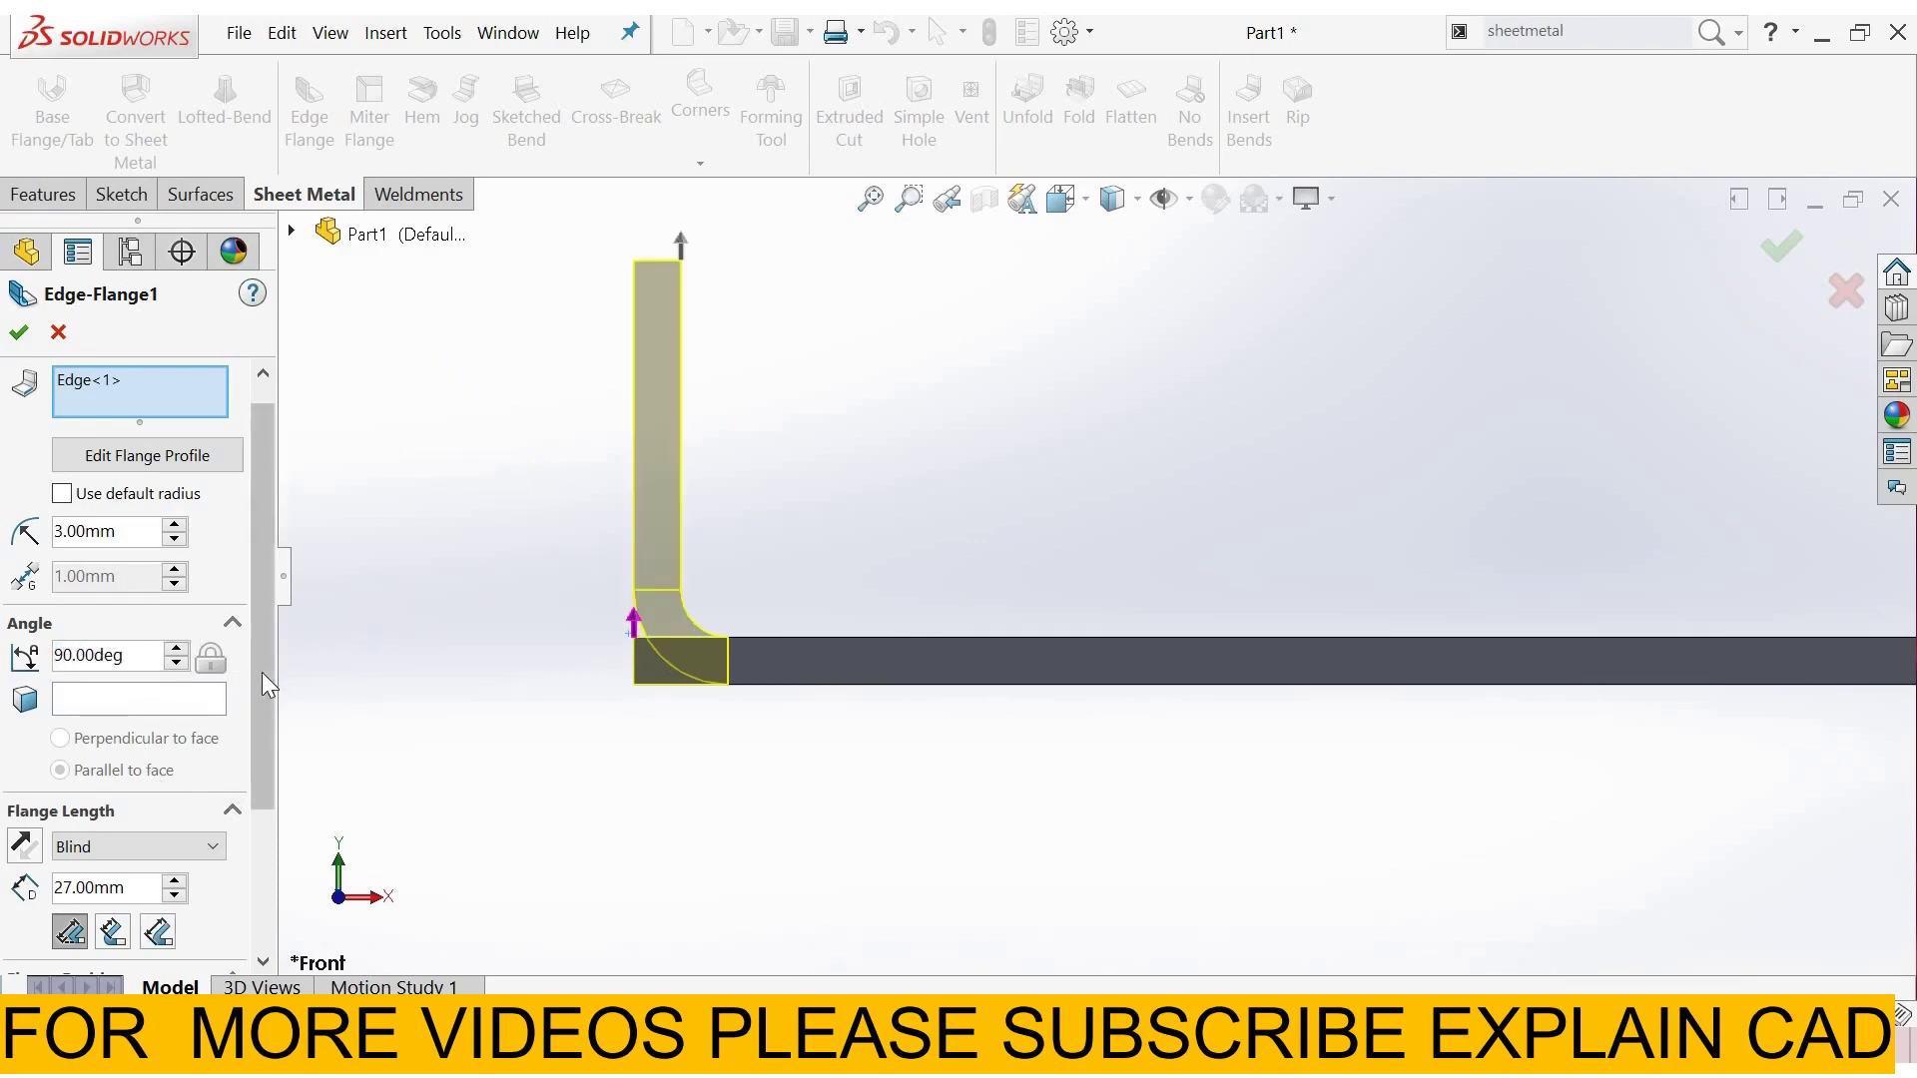
Set the edge flange's length to 30 mm, keeping Blind as the length end condition.
{"action": "scroll", "coordinate": [44, 688], "scroll_direction": "down", "scroll_amount": 3}
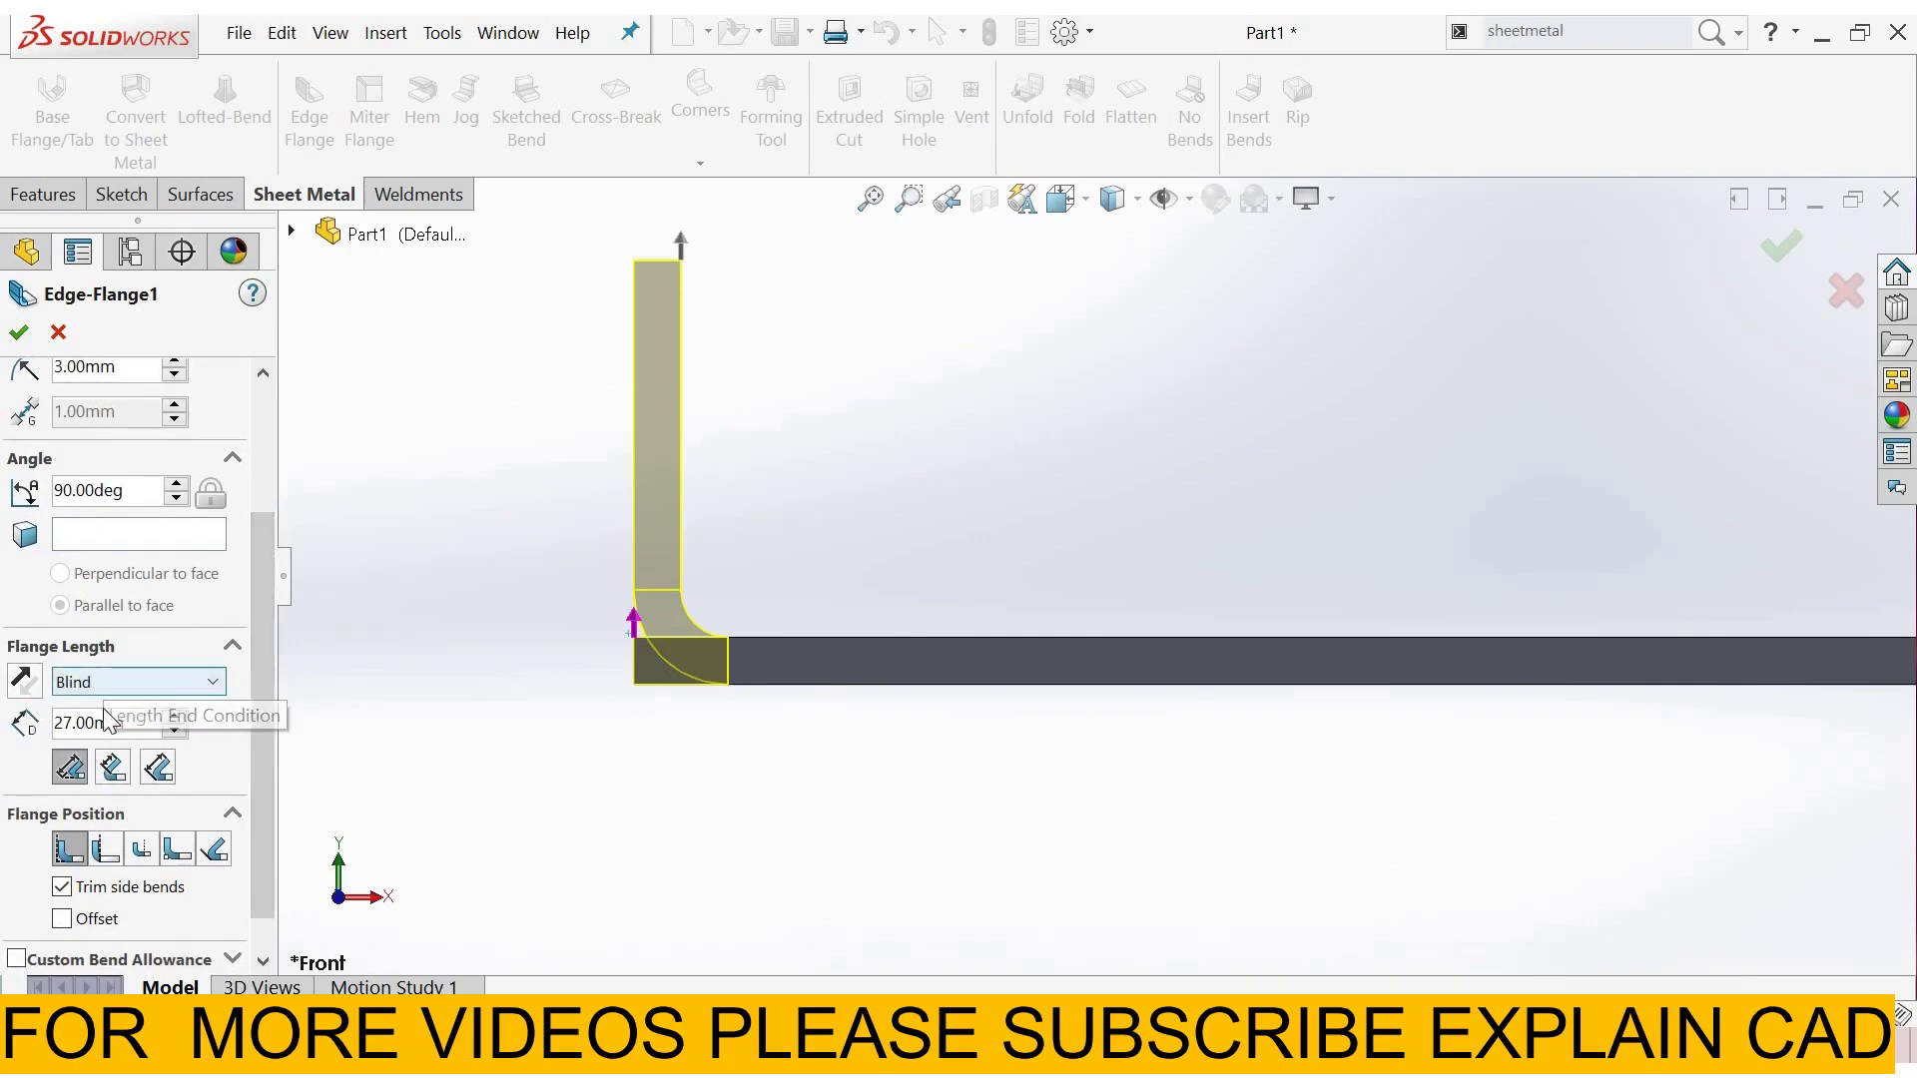
{"action": "double_click", "coordinate": [142, 724]}
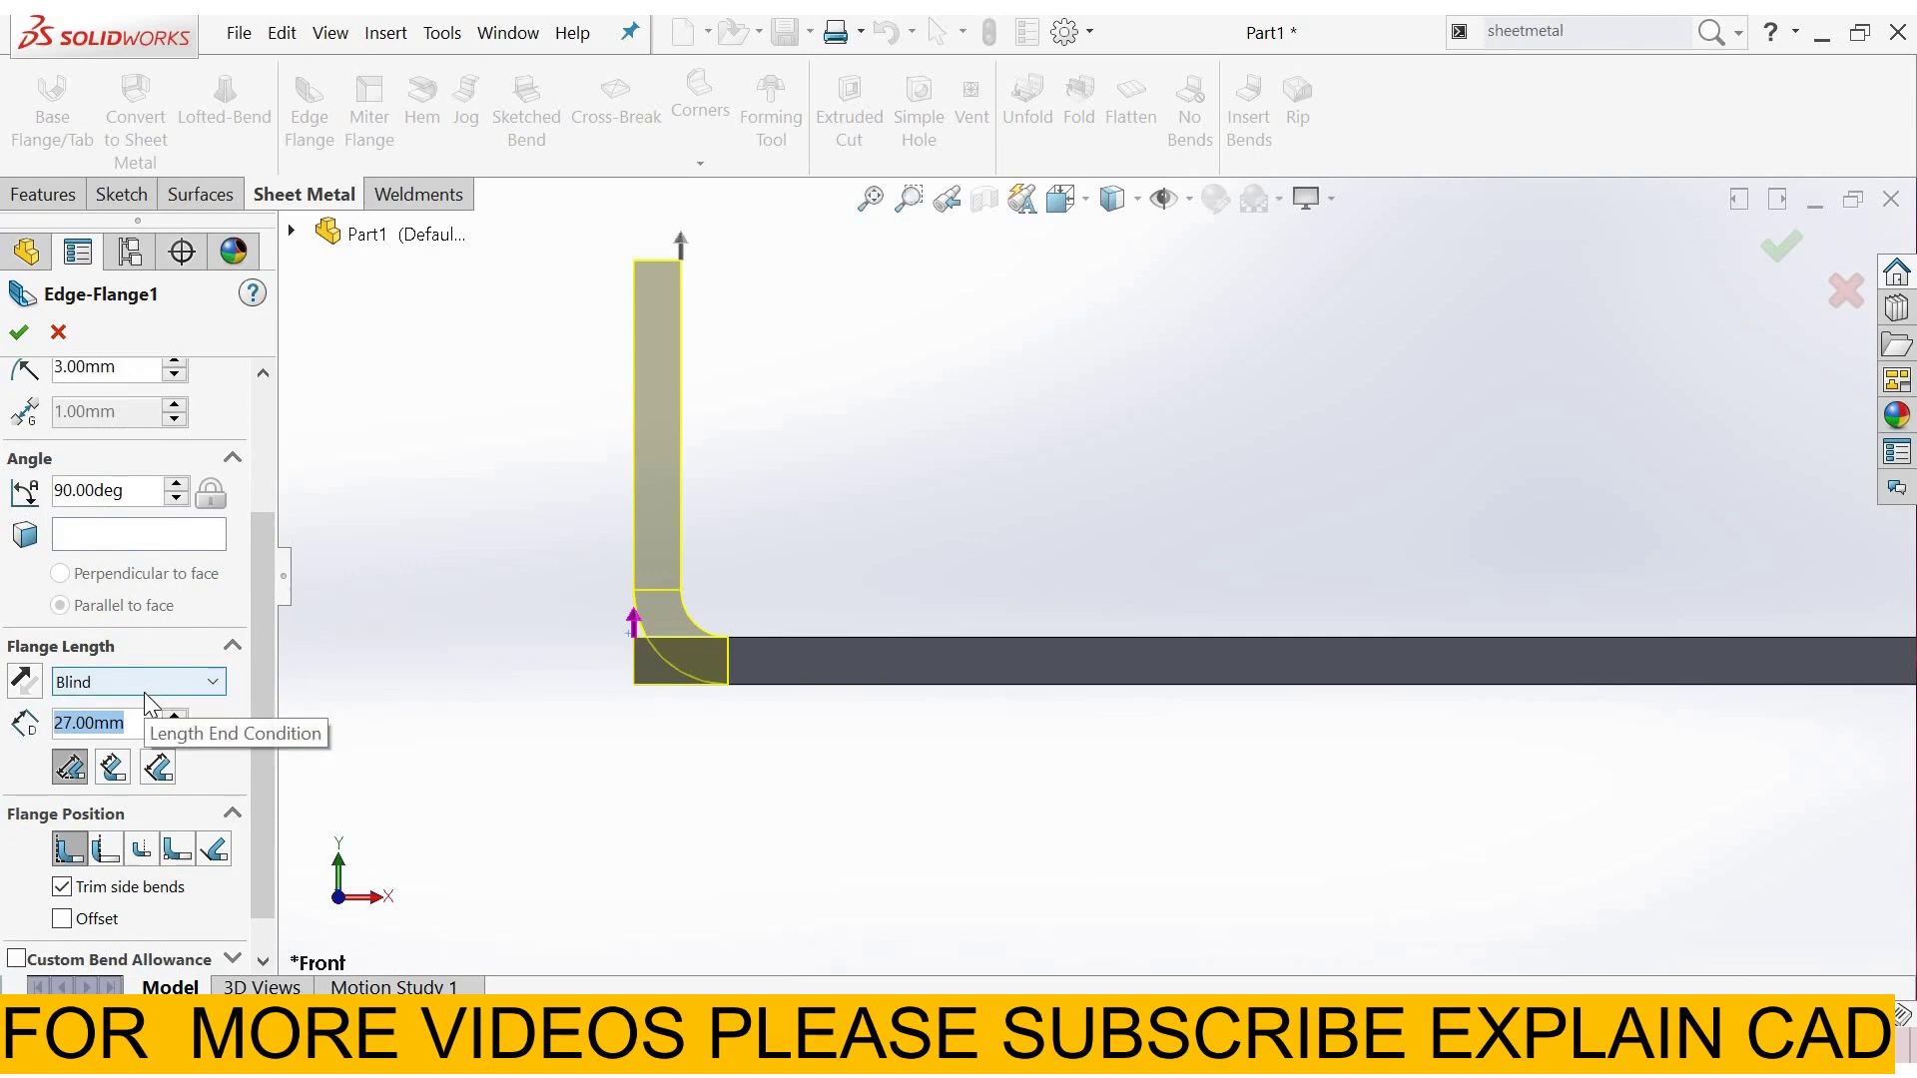
{"action": "type", "text": "3"}
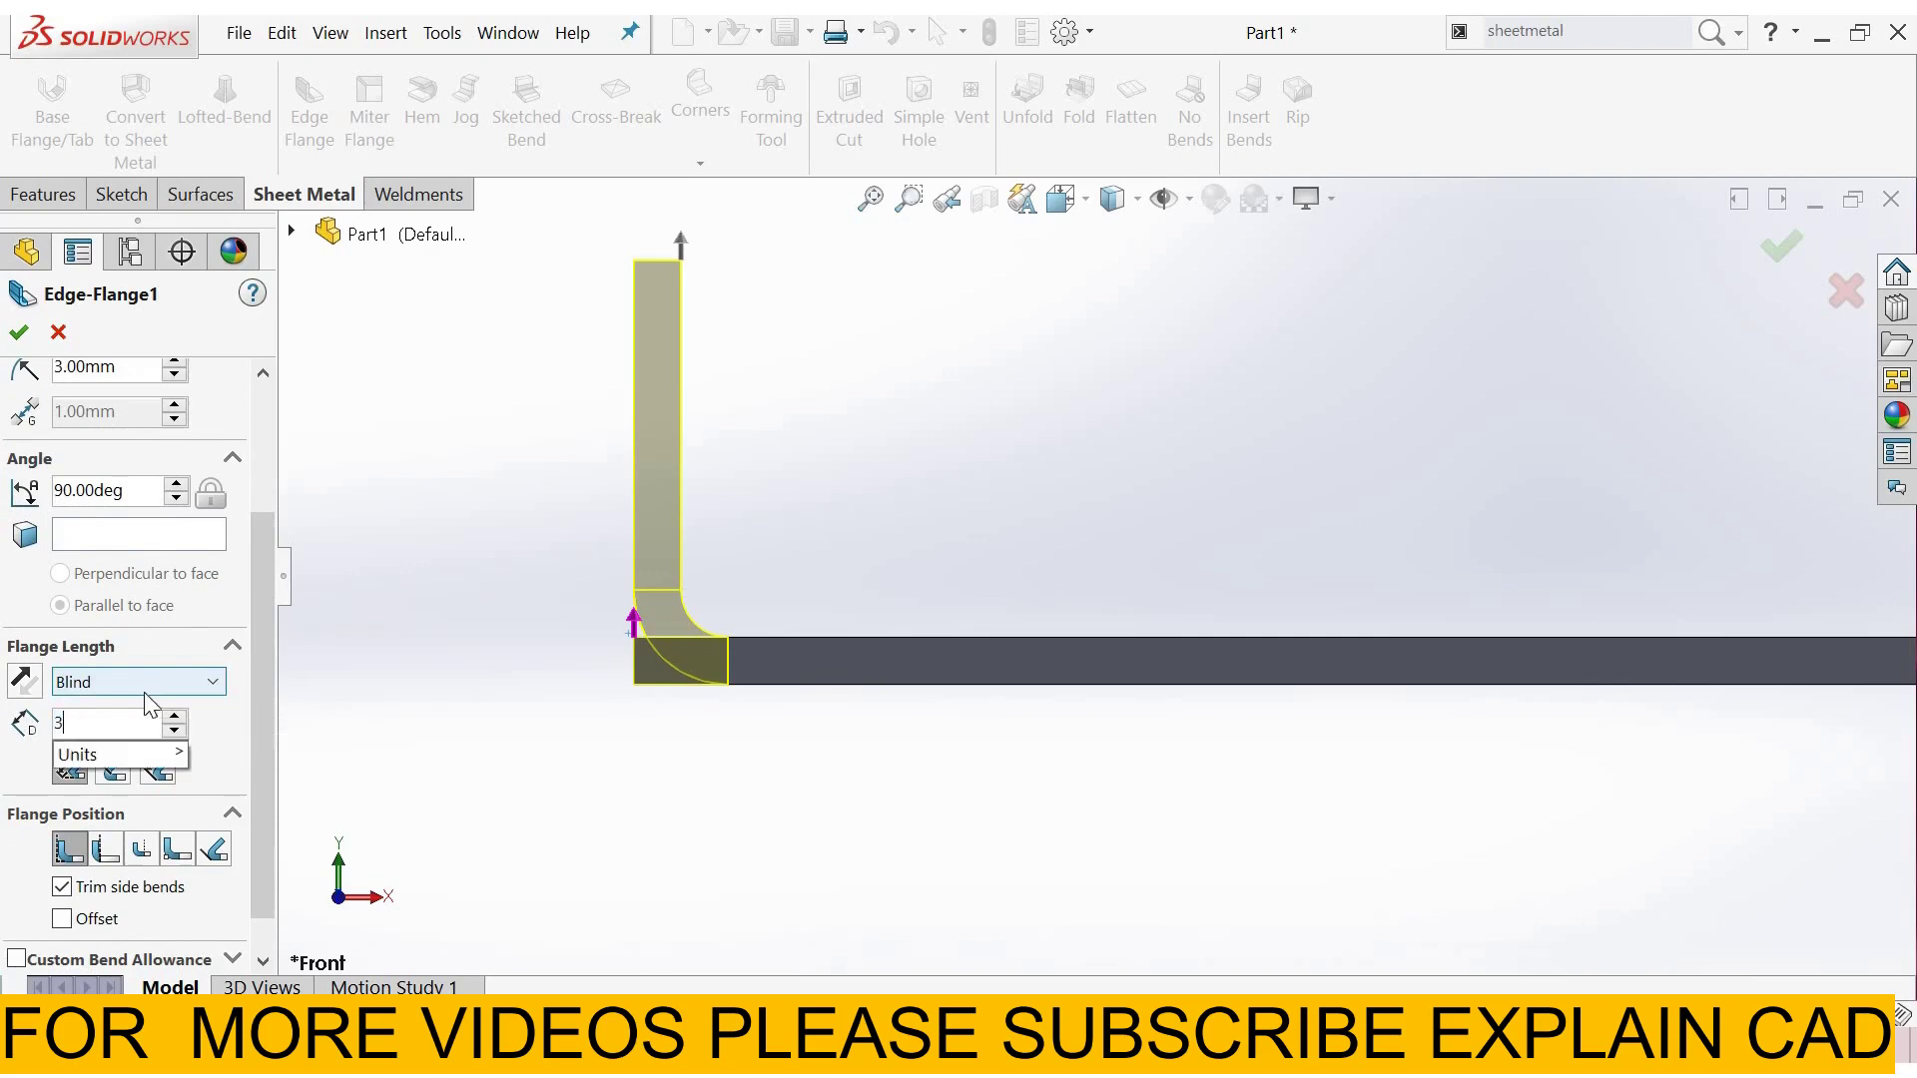
{"action": "type", "text": "0"}
{"action": "key", "text": "Return"}
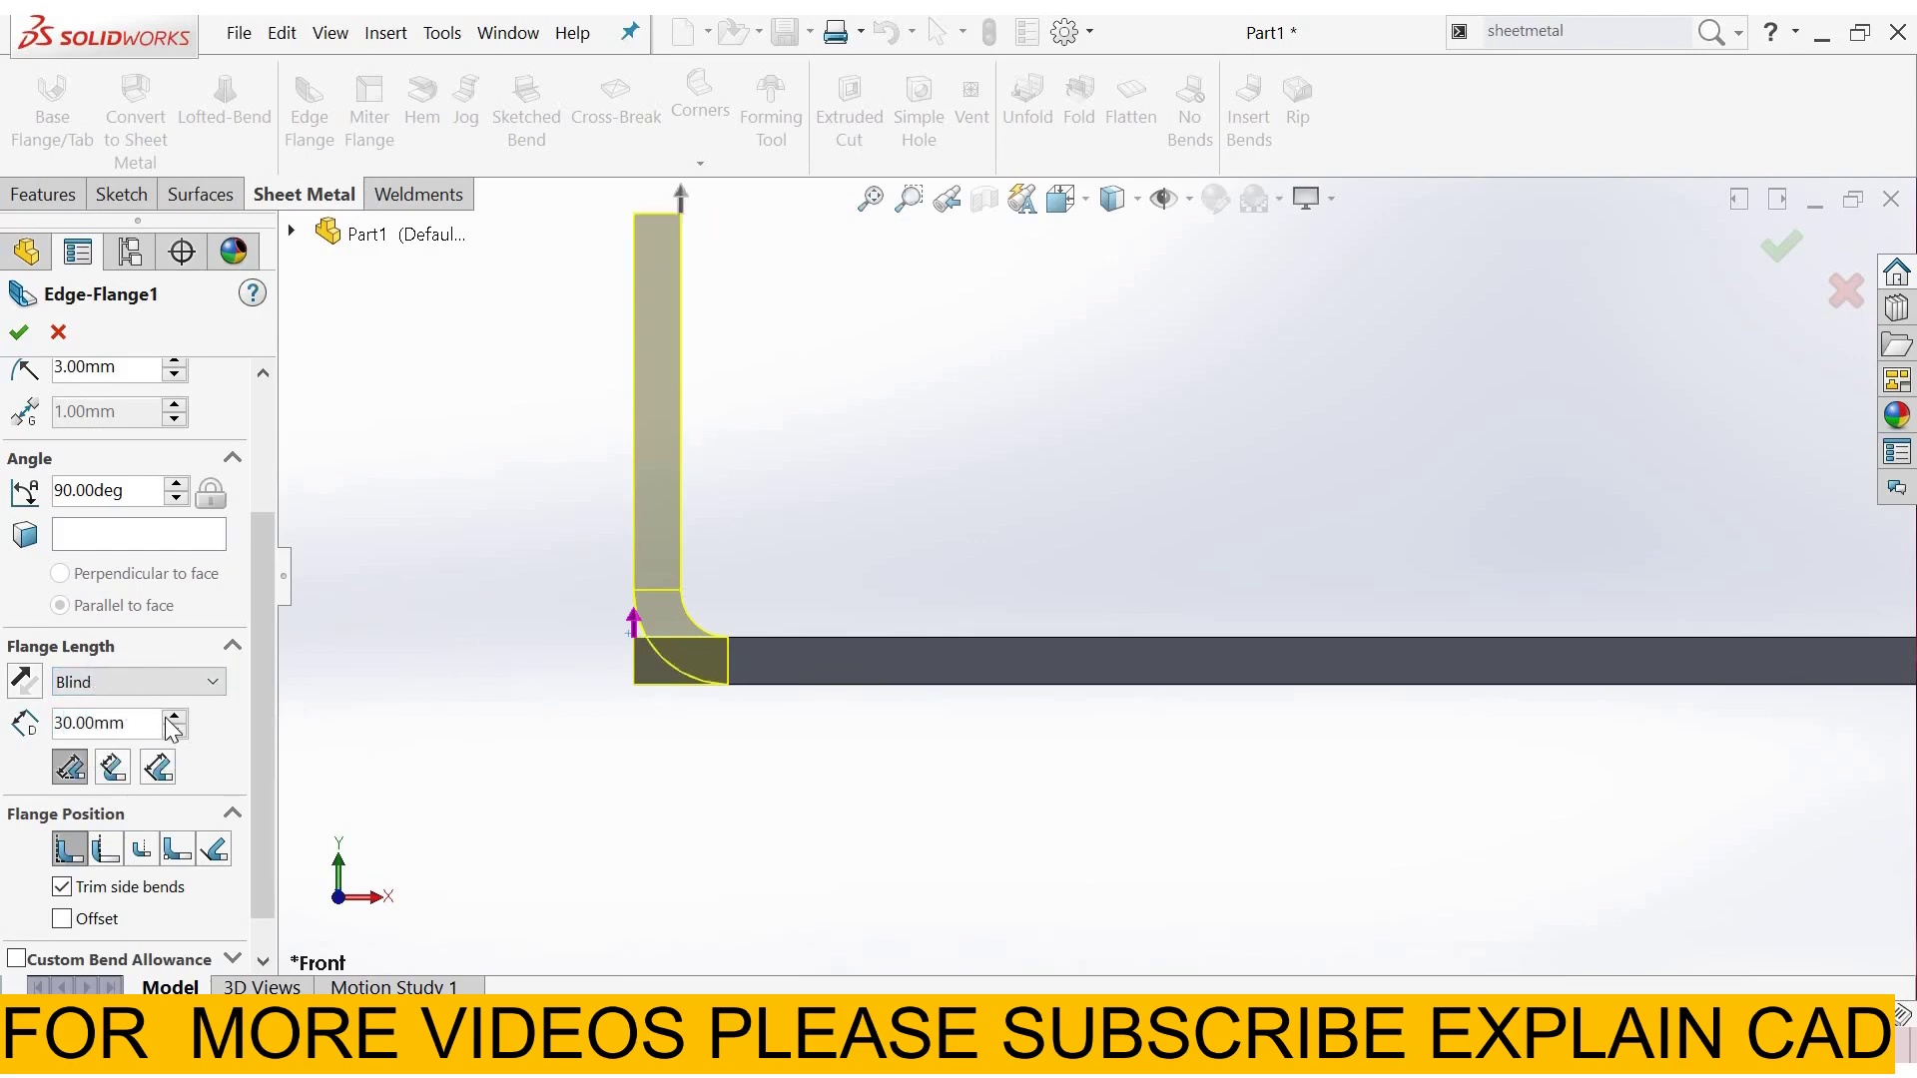
{"action": "left_click", "coordinate": [168, 682]}
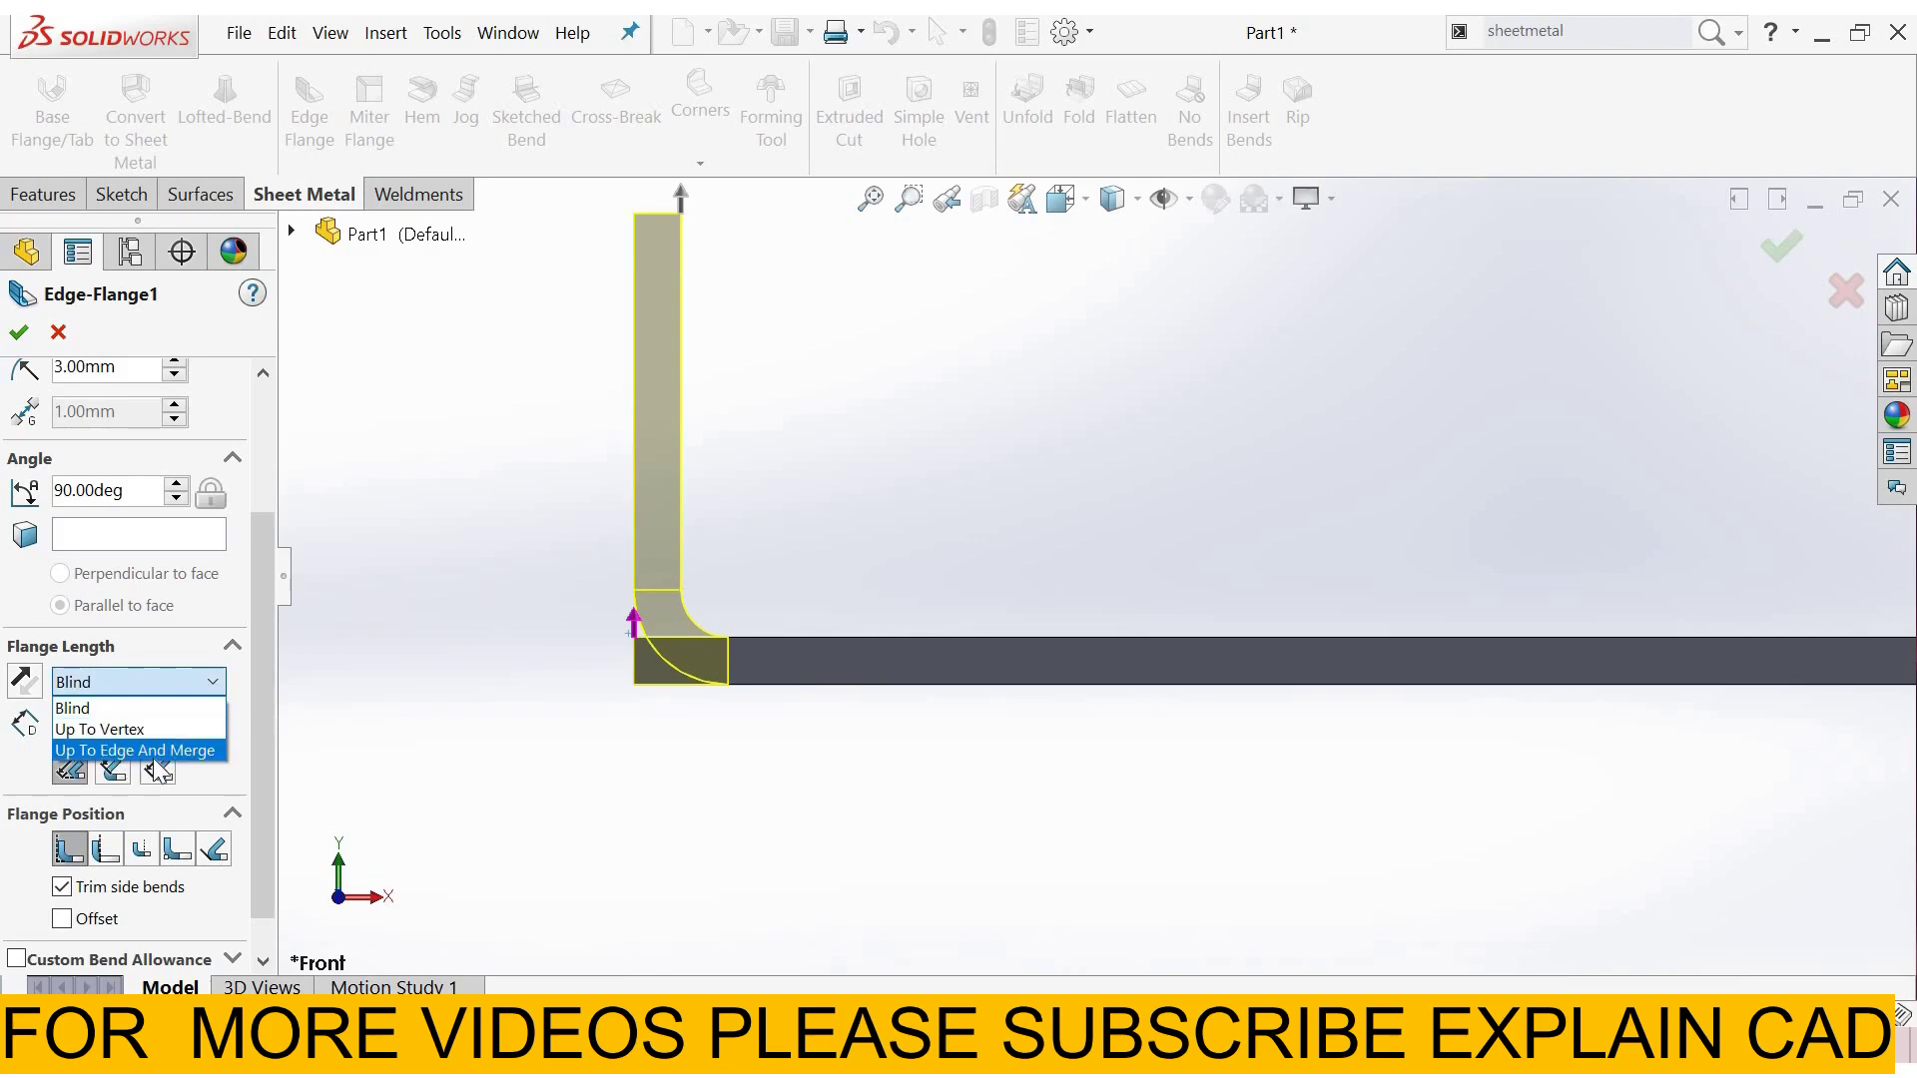
{"action": "scroll", "coordinate": [860, 256], "scroll_direction": "up", "scroll_amount": 2}
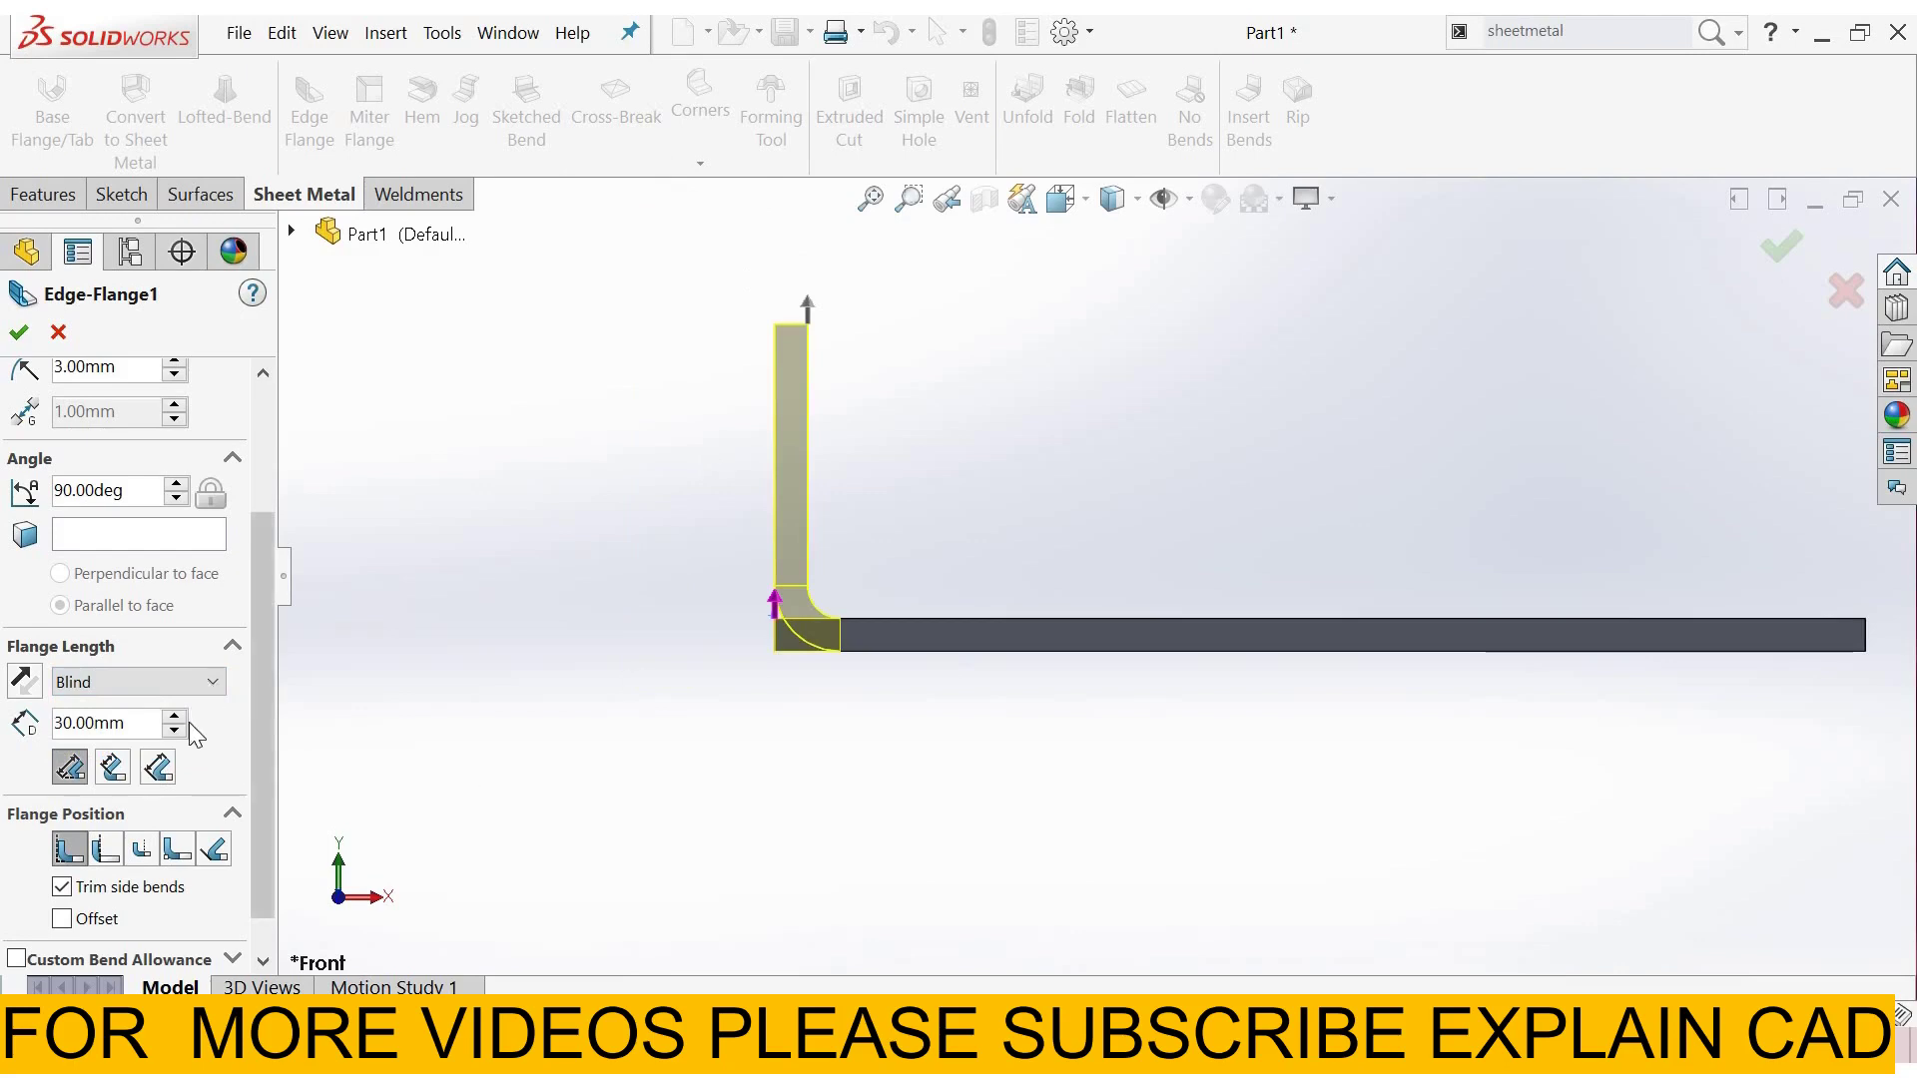
{"action": "left_click", "coordinate": [202, 682]}
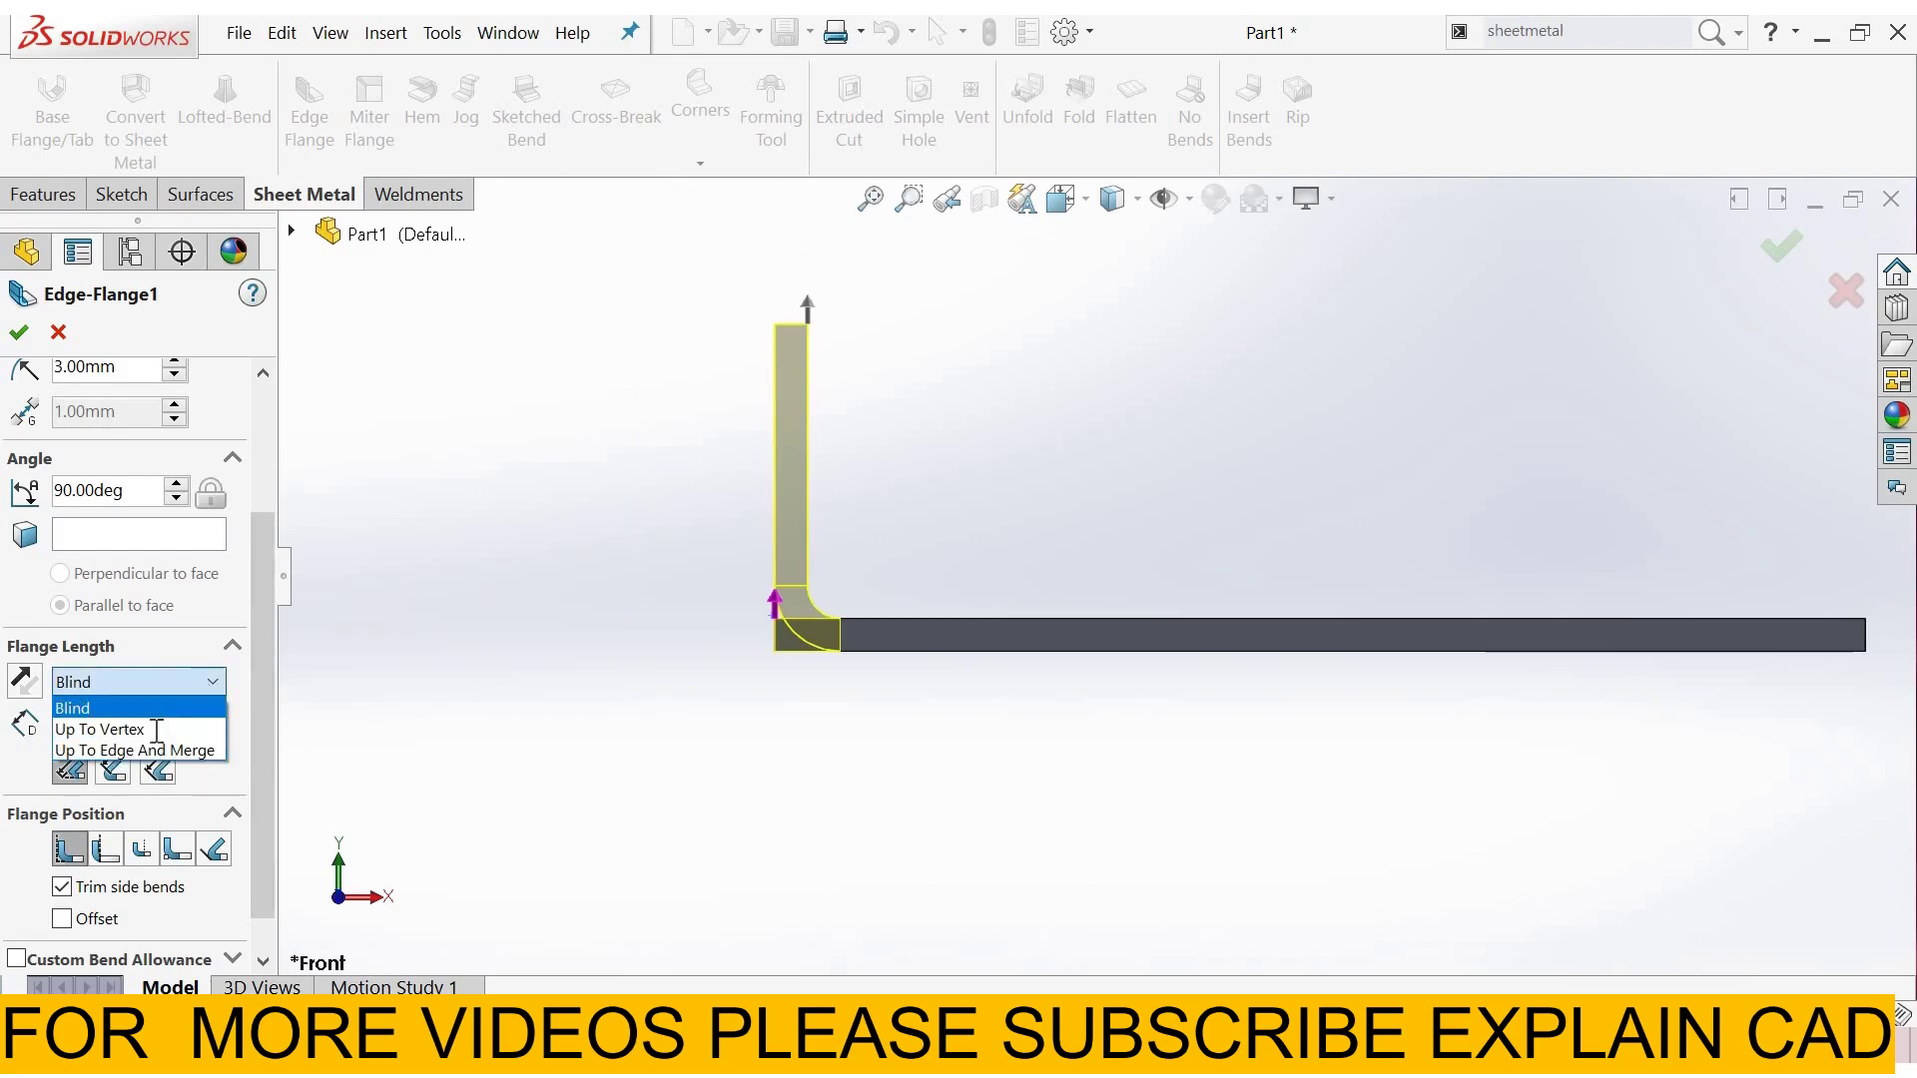
{"action": "left_click", "coordinate": [150, 709]}
Try the alternative flange positions for the edge flange and choose Tangent to Bend.
{"action": "scroll", "coordinate": [84, 733], "scroll_direction": "down", "scroll_amount": 1}
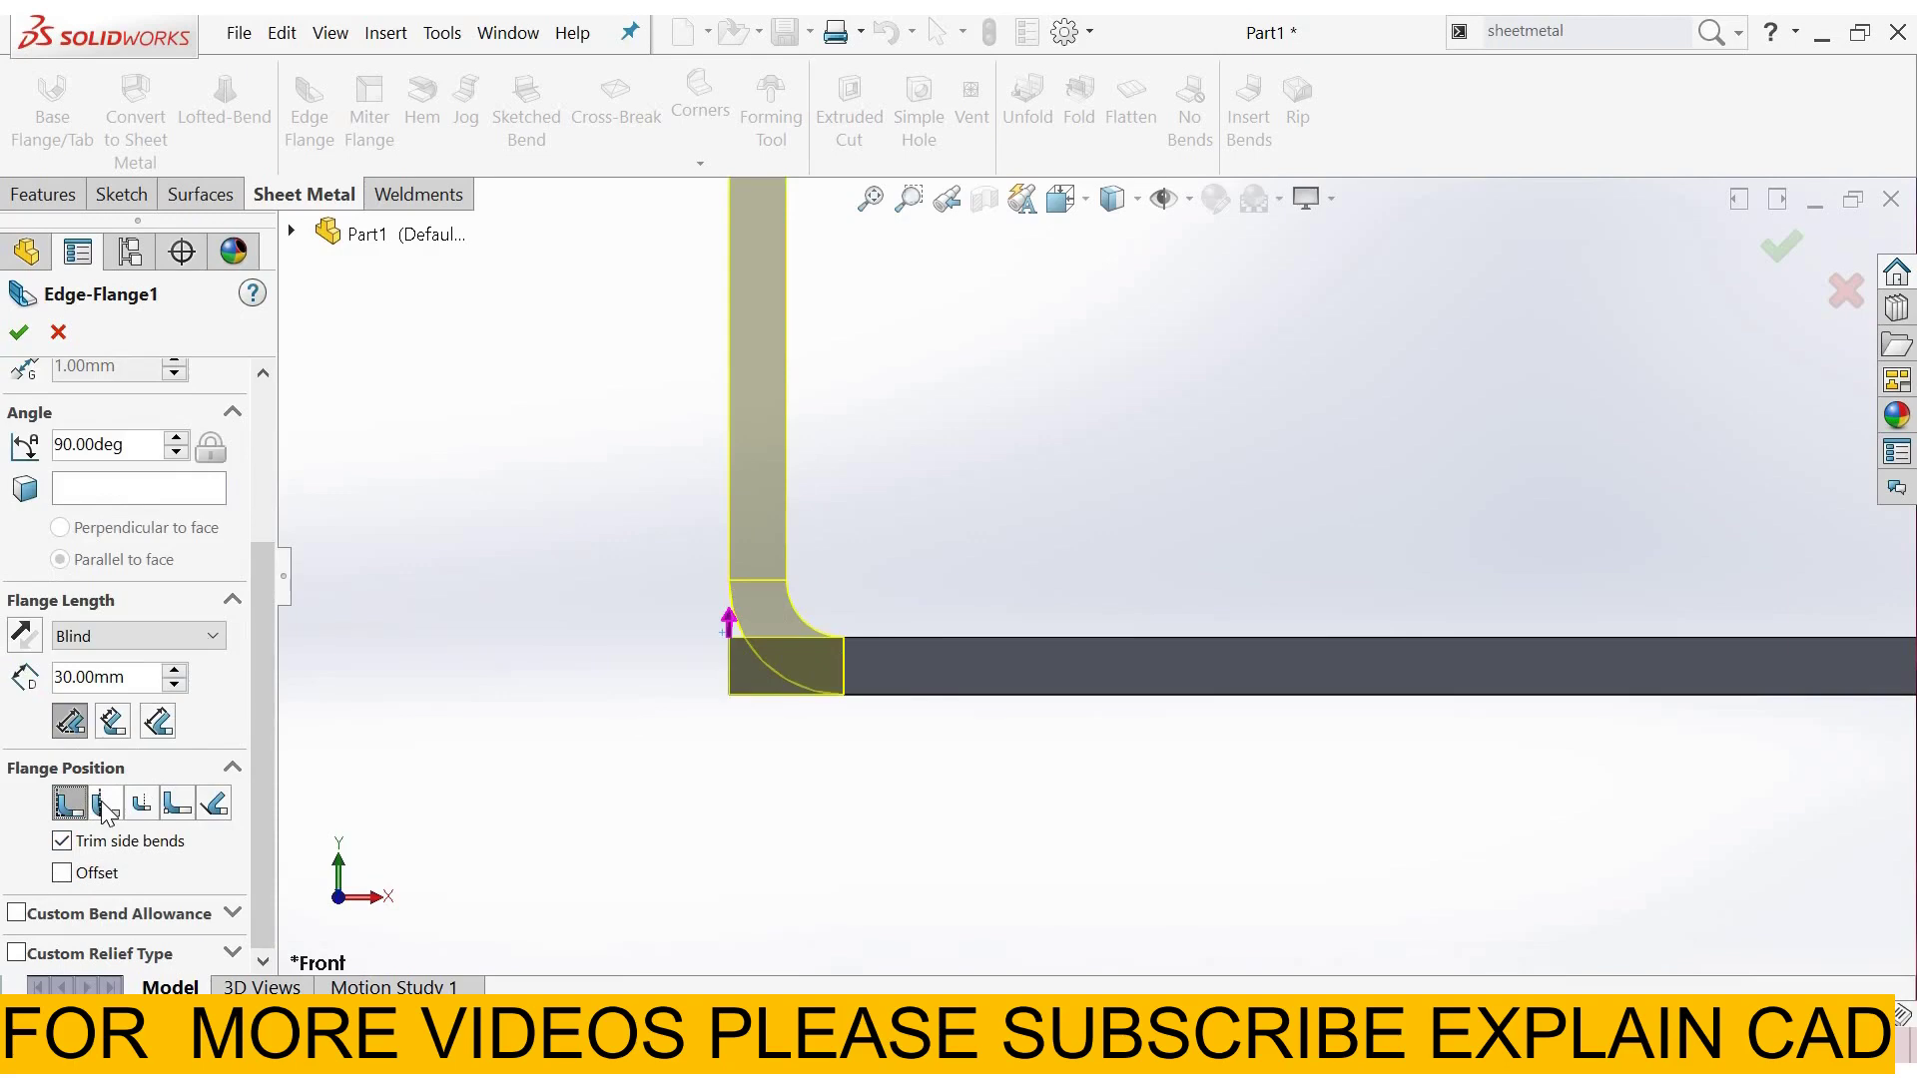
{"action": "left_click", "coordinate": [106, 804]}
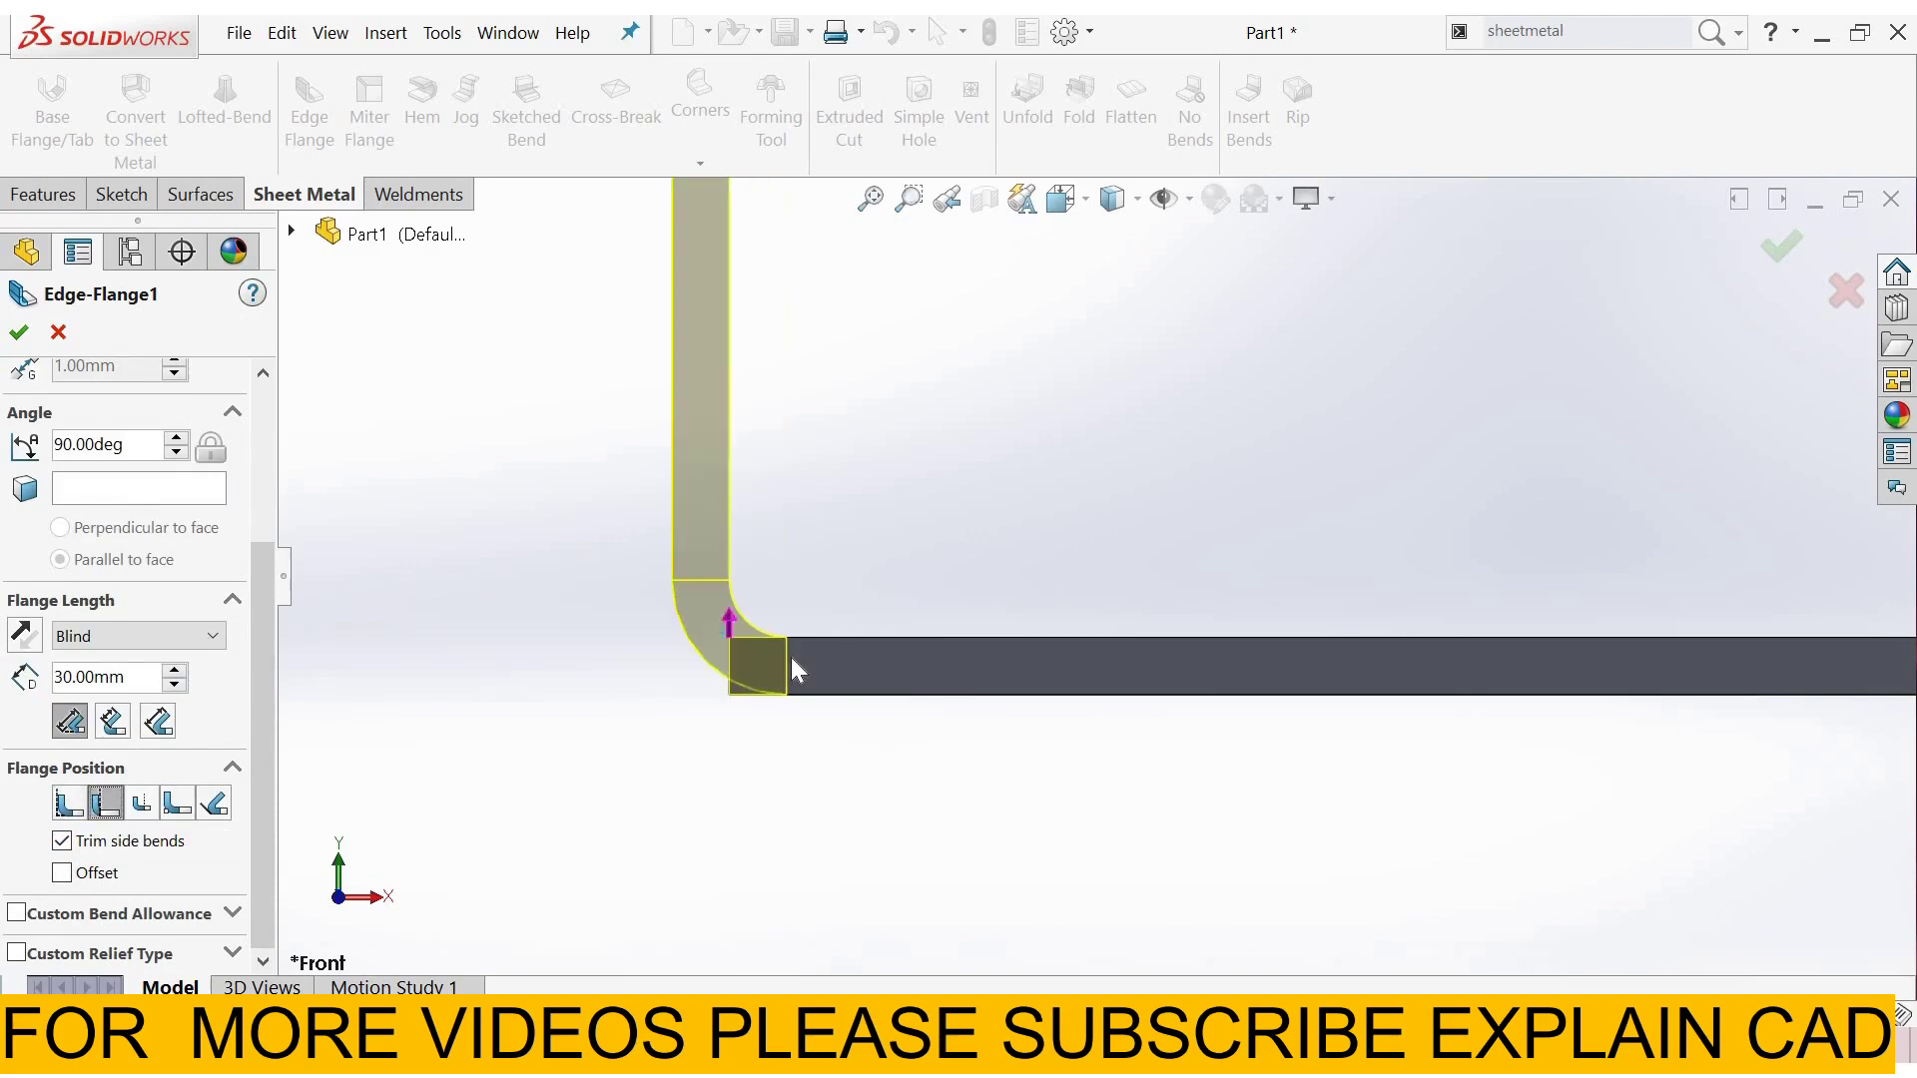
{"action": "scroll", "coordinate": [772, 625], "scroll_direction": "down", "scroll_amount": 1}
{"action": "scroll", "coordinate": [841, 648], "scroll_direction": "up", "scroll_amount": 1}
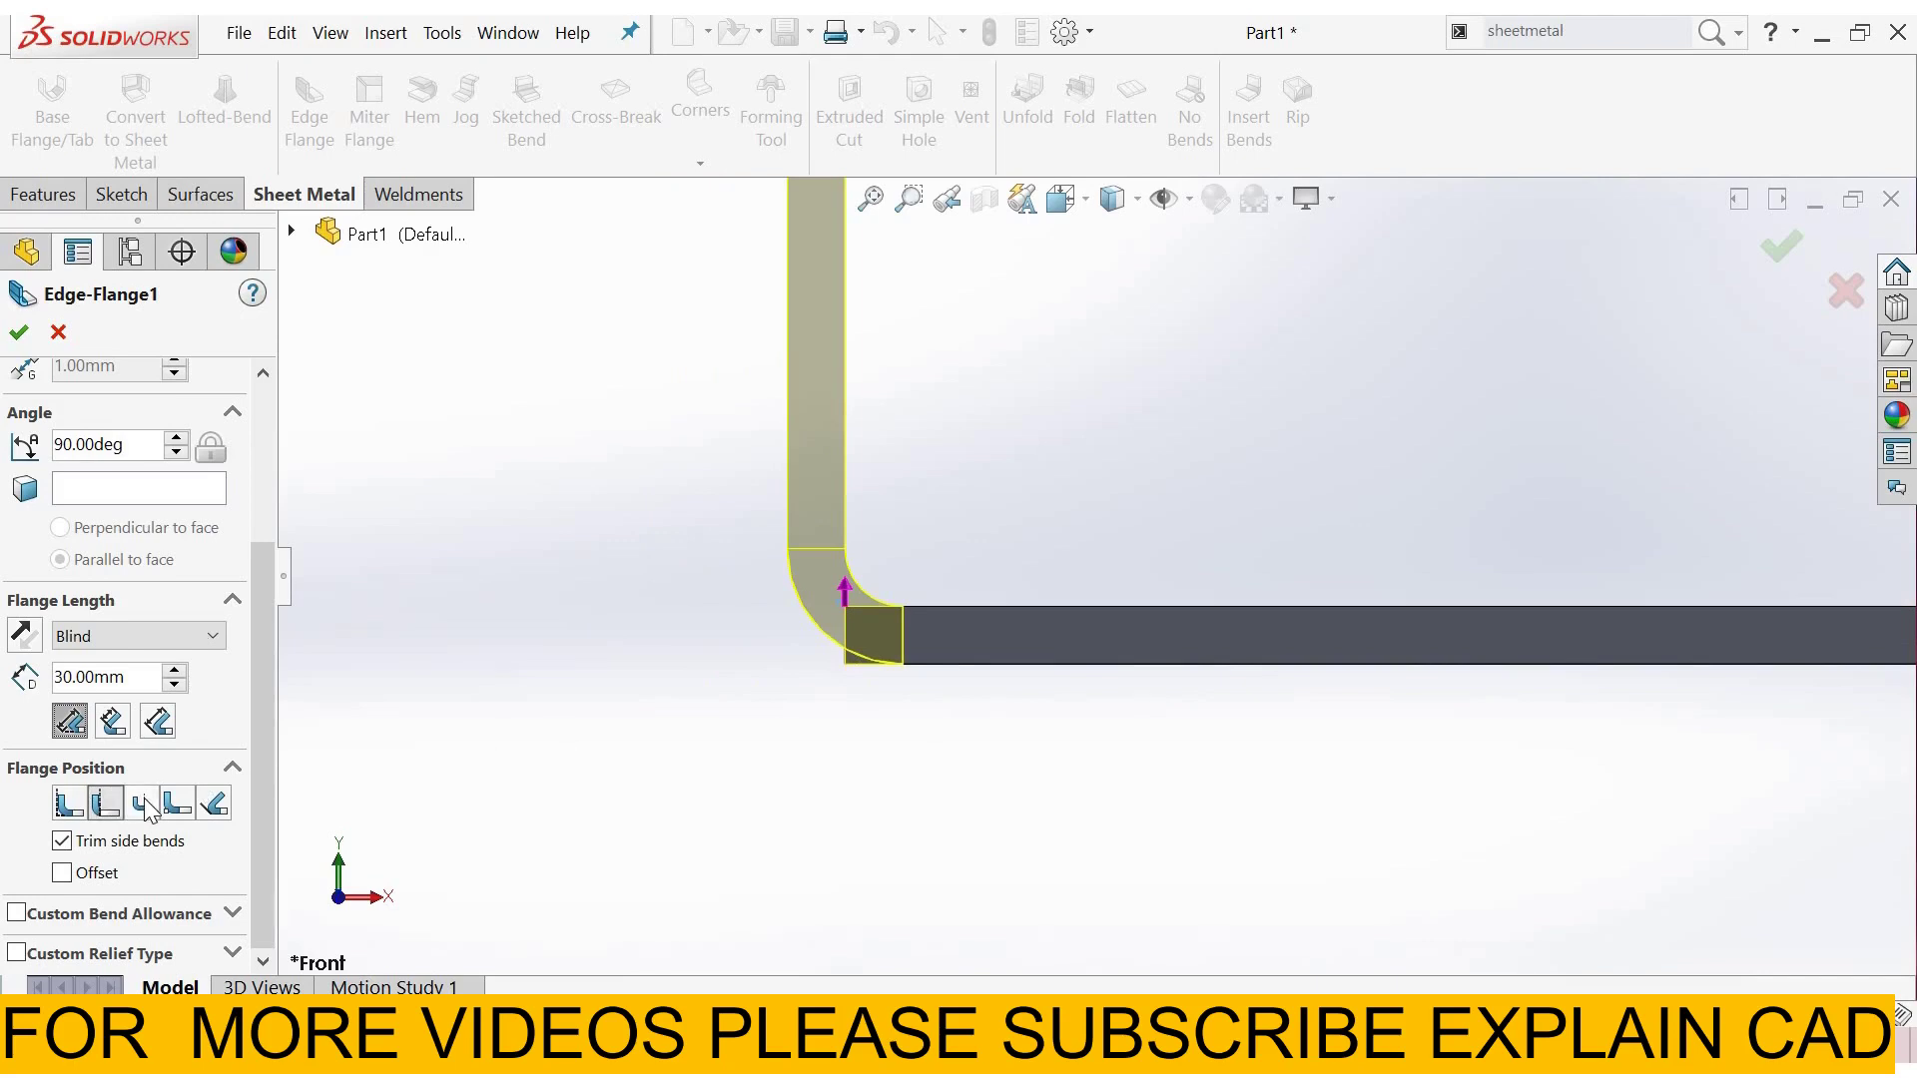
{"action": "left_click", "coordinate": [146, 805]}
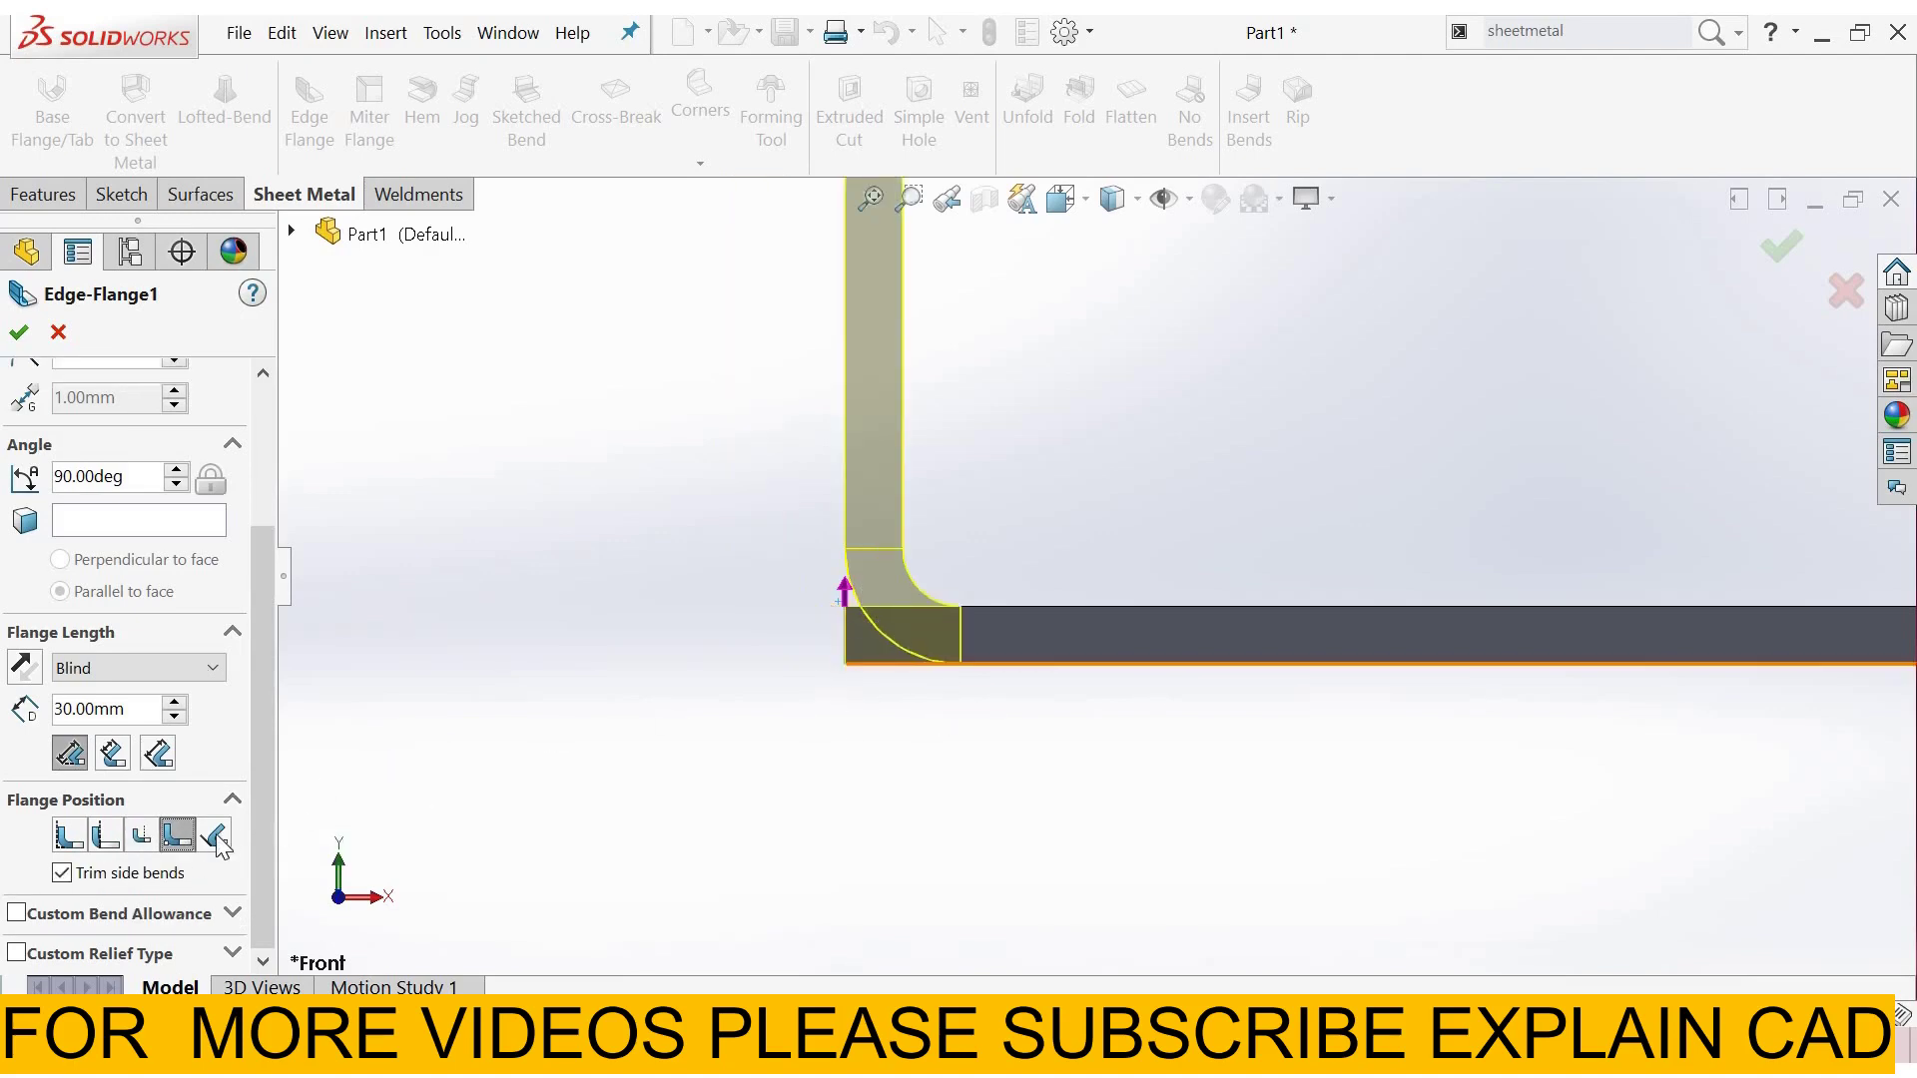
{"action": "left_click", "coordinate": [215, 836]}
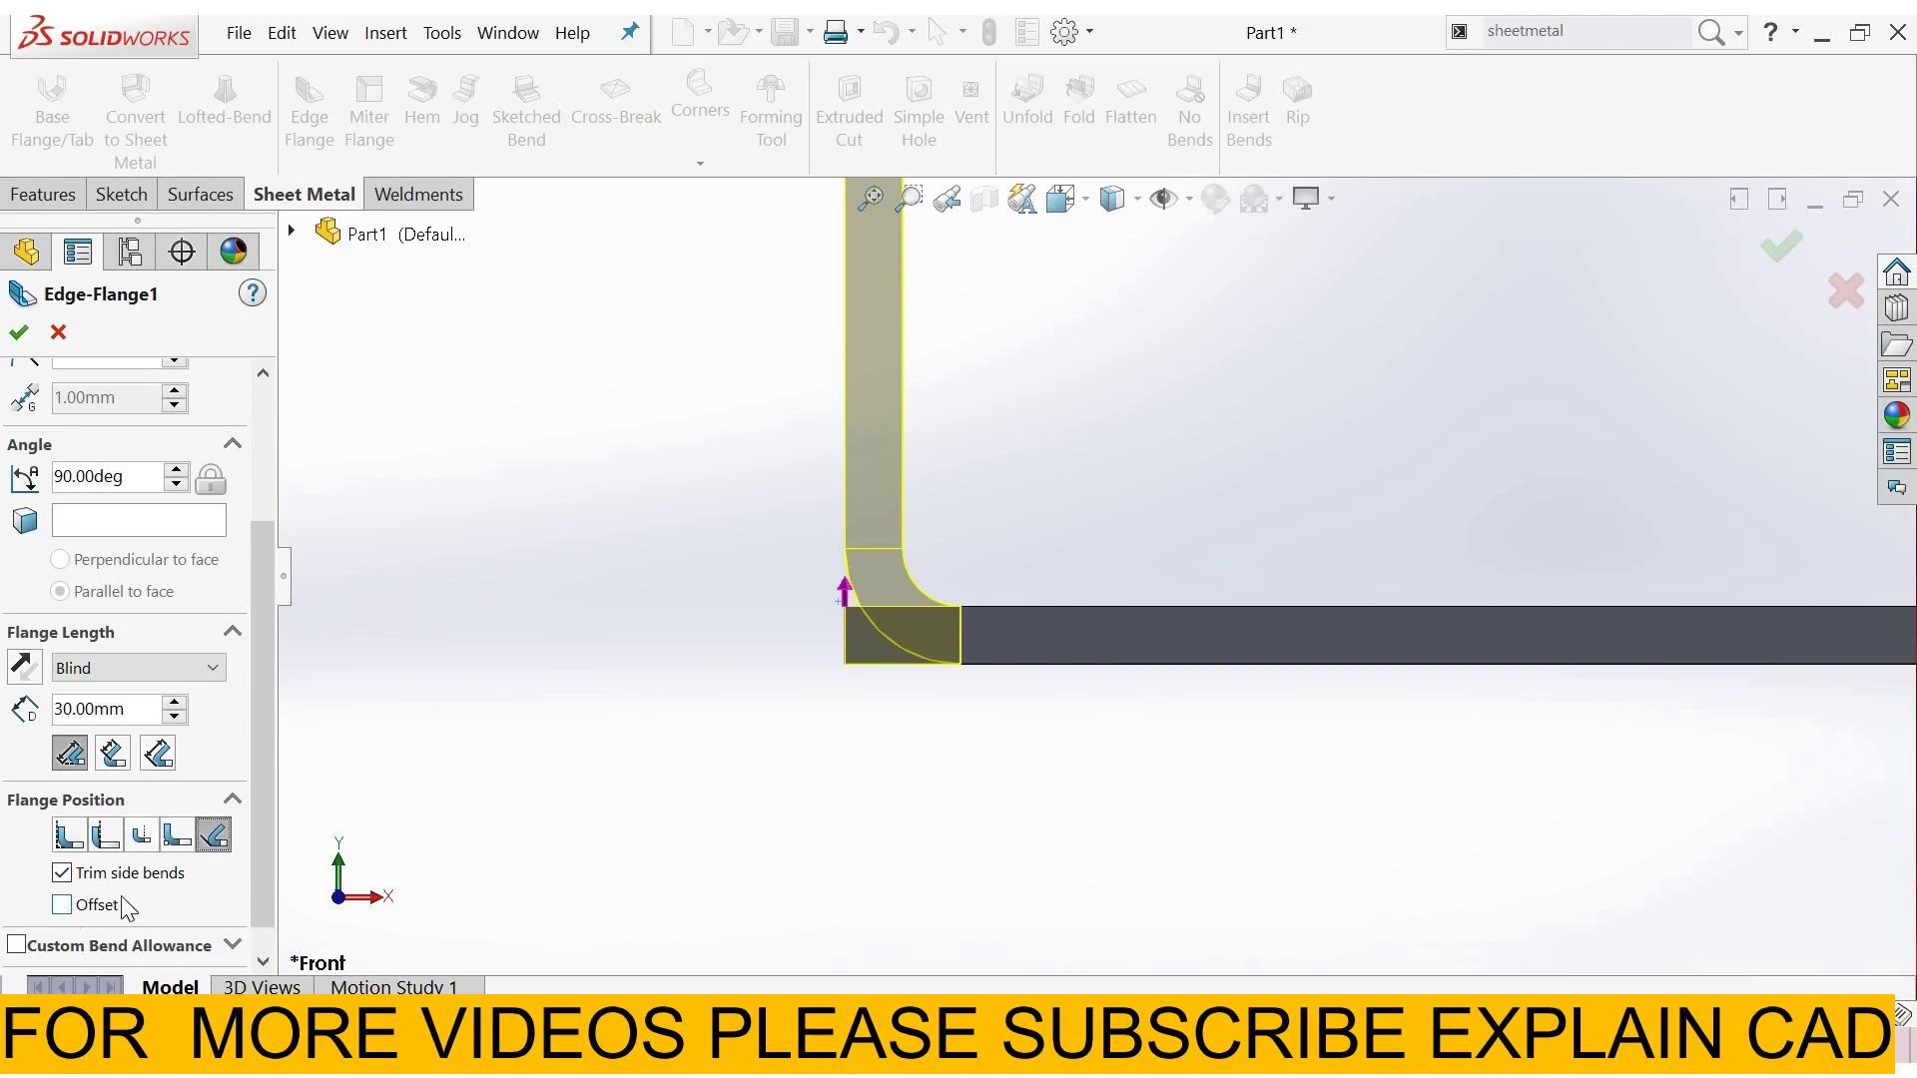
Try a Blind offset of 5 mm for the edge flange's position.
{"action": "left_click", "coordinate": [62, 905]}
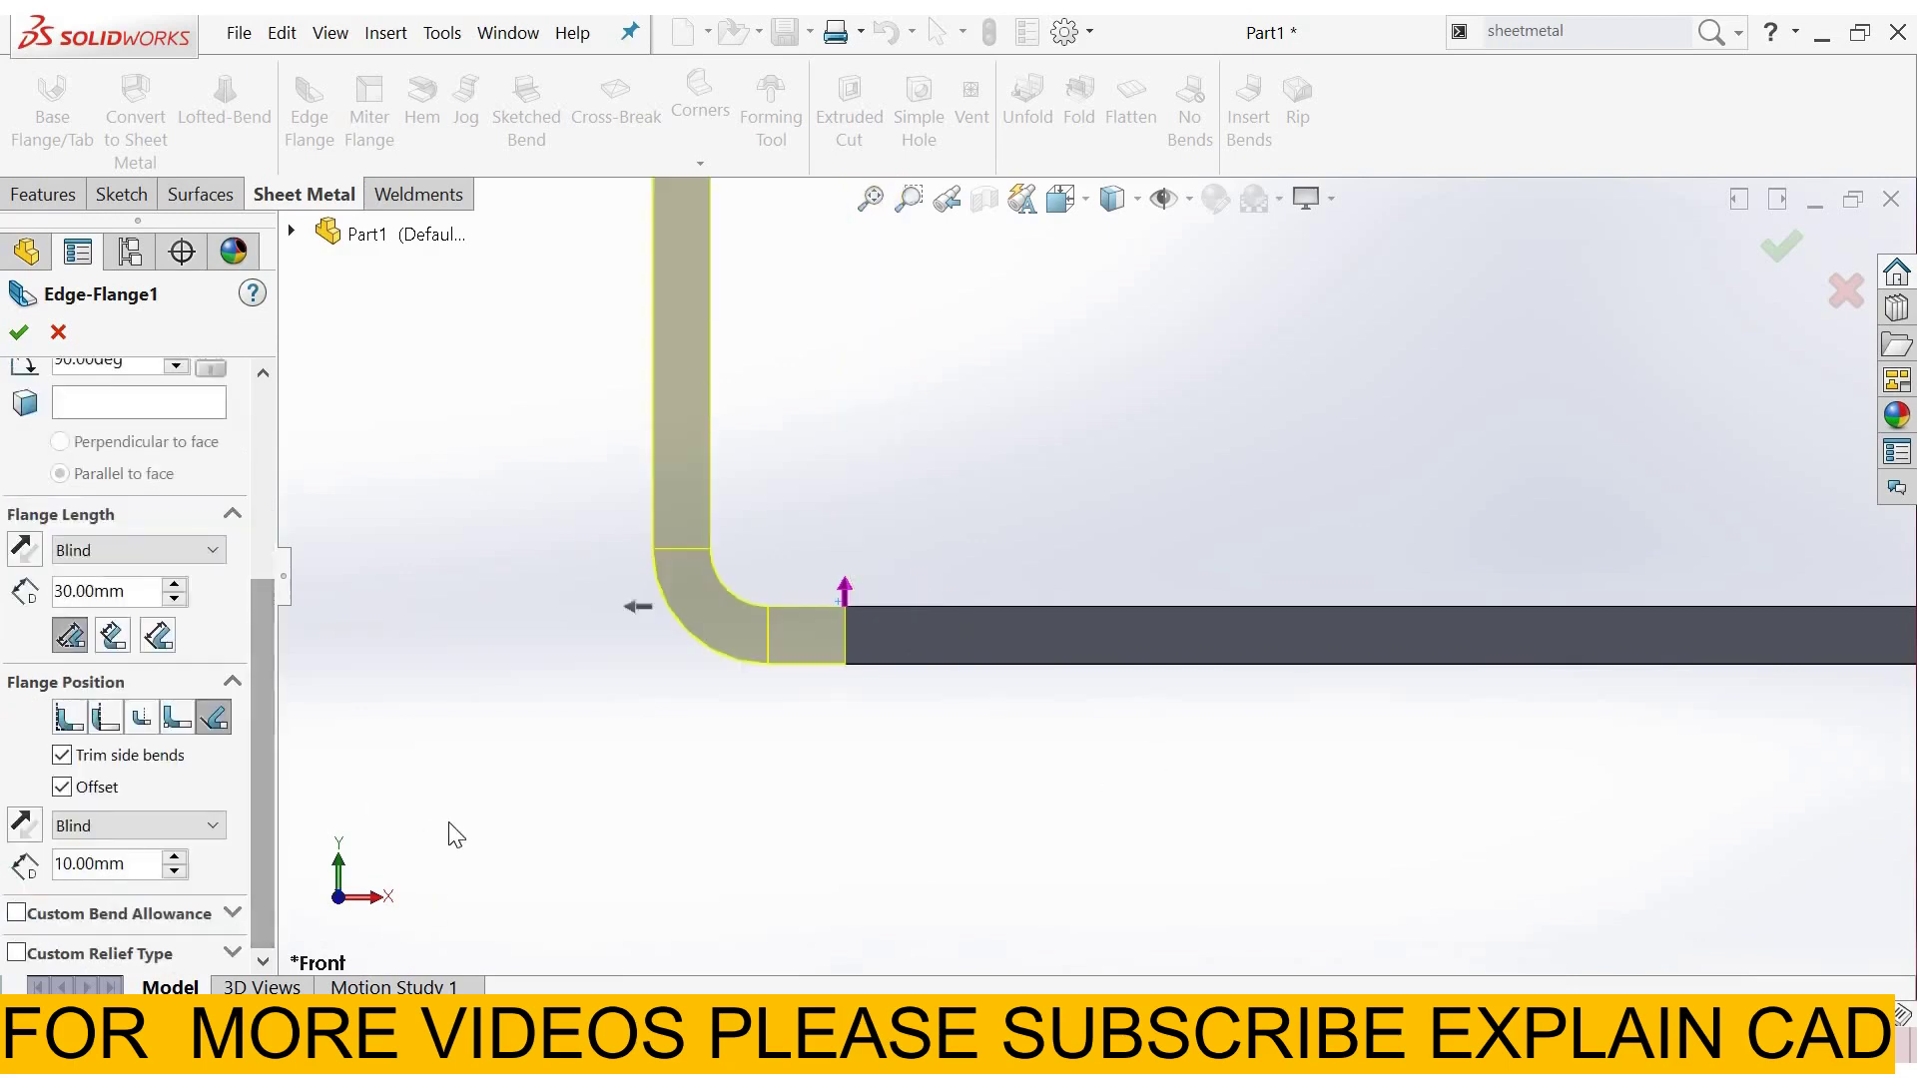
{"action": "type", "text": "2"}
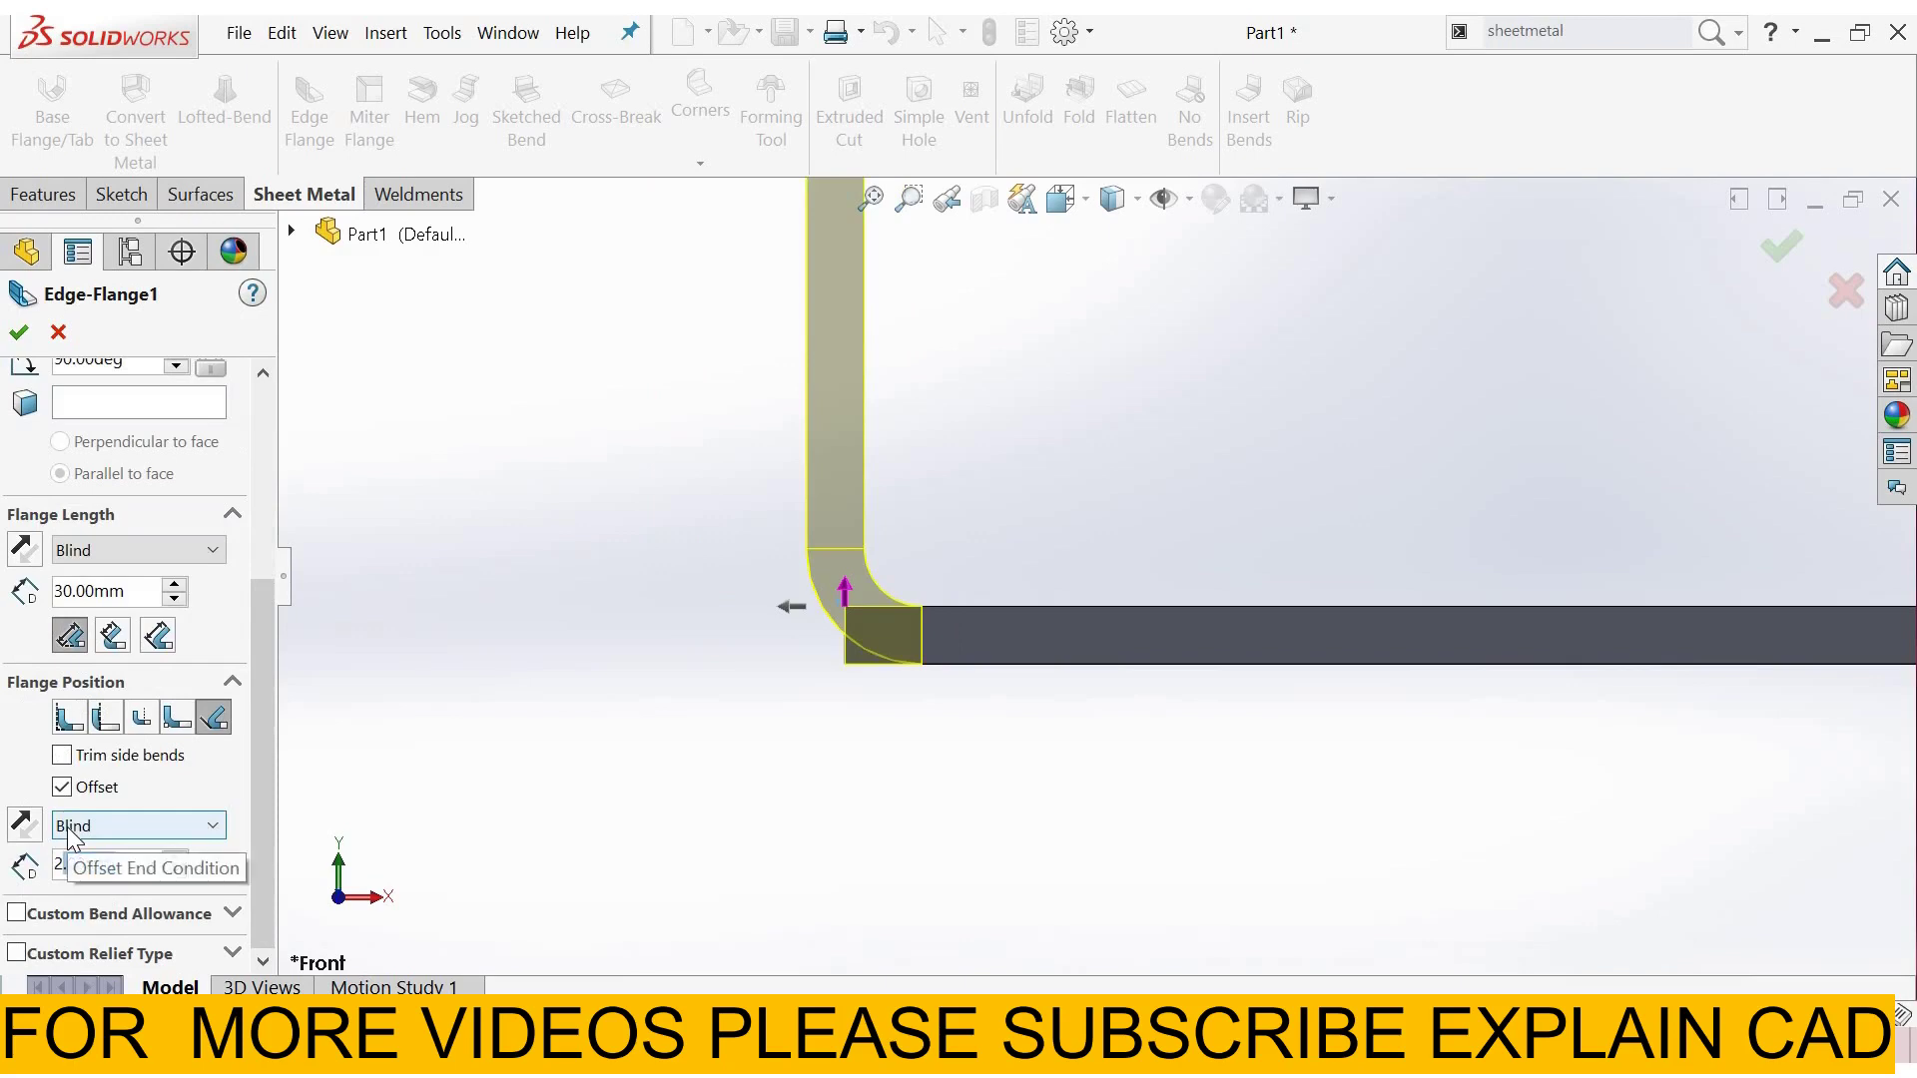
{"action": "key", "text": "BackSpace"}
{"action": "key", "text": "BackSpace"}
{"action": "type", "text": "5"}
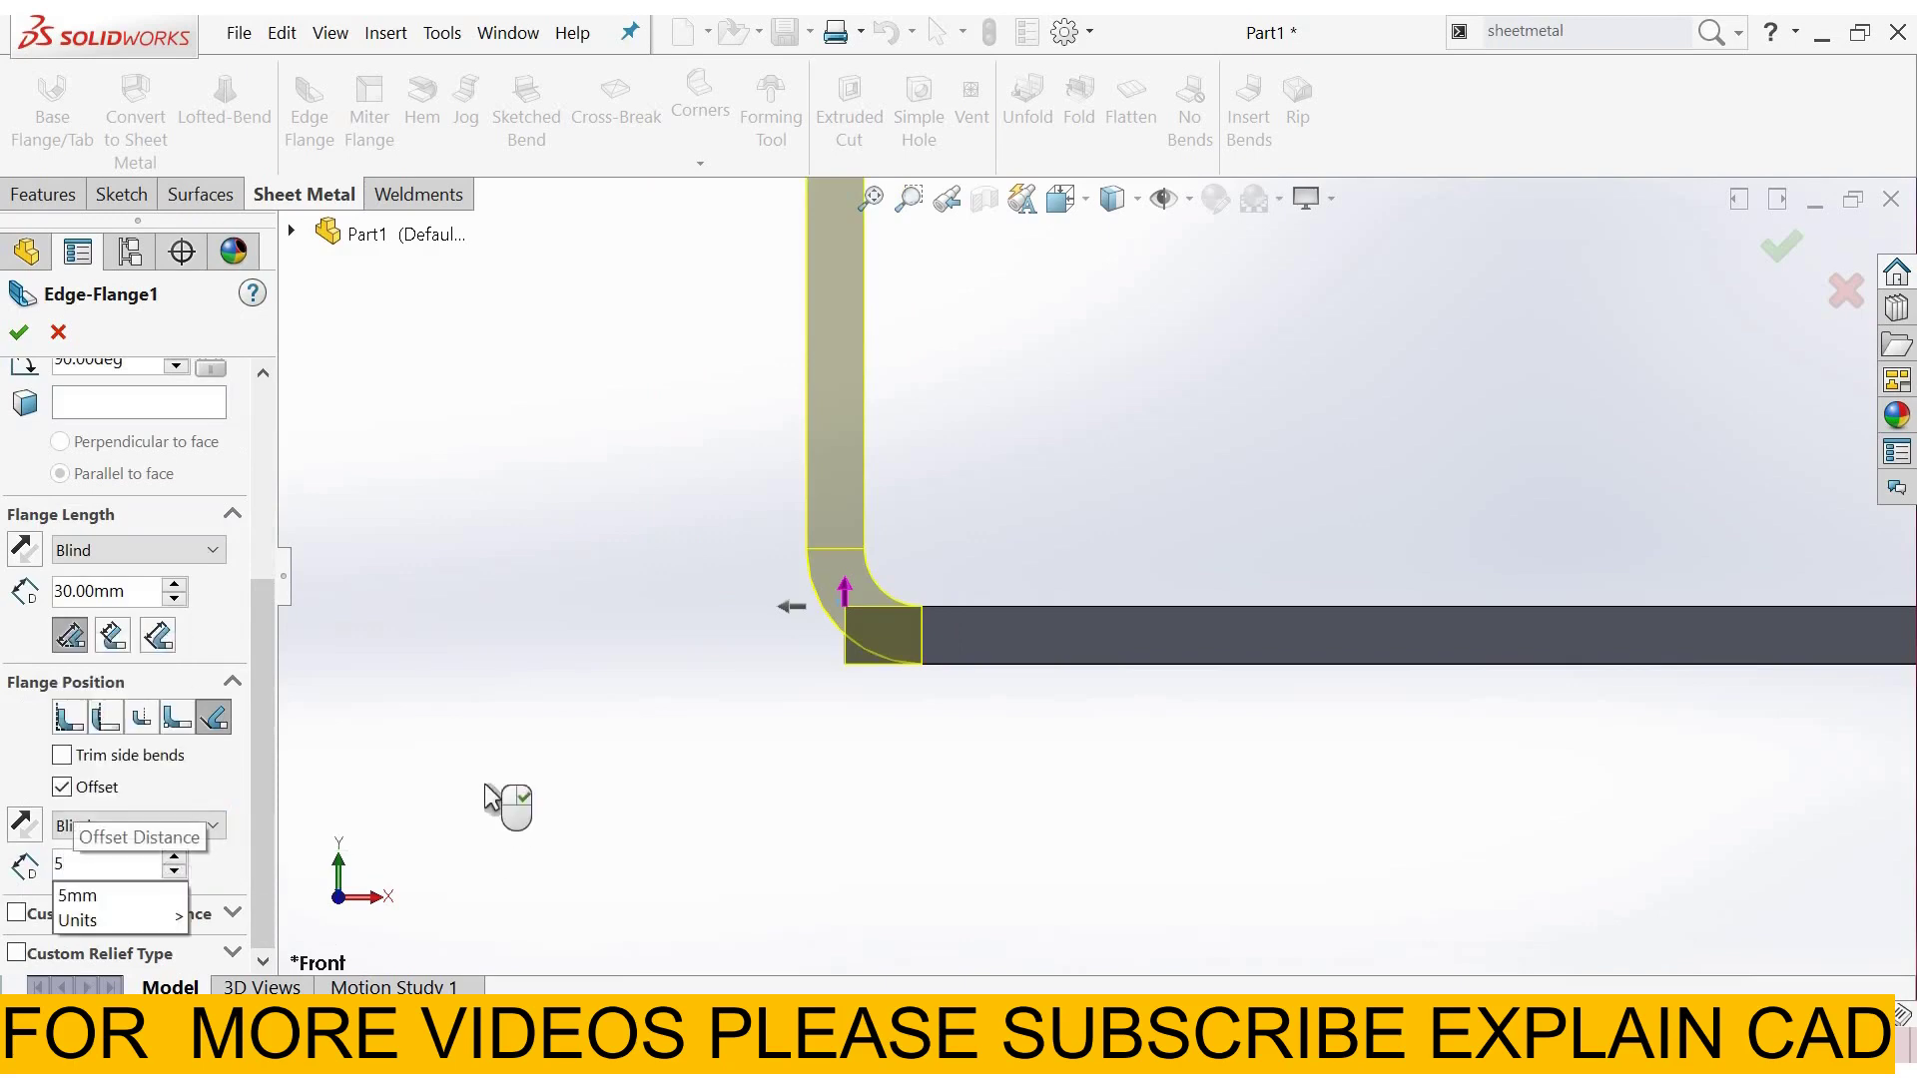
{"action": "key", "text": "Return"}
{"action": "scroll", "coordinate": [896, 590], "scroll_direction": "up", "scroll_amount": 5}
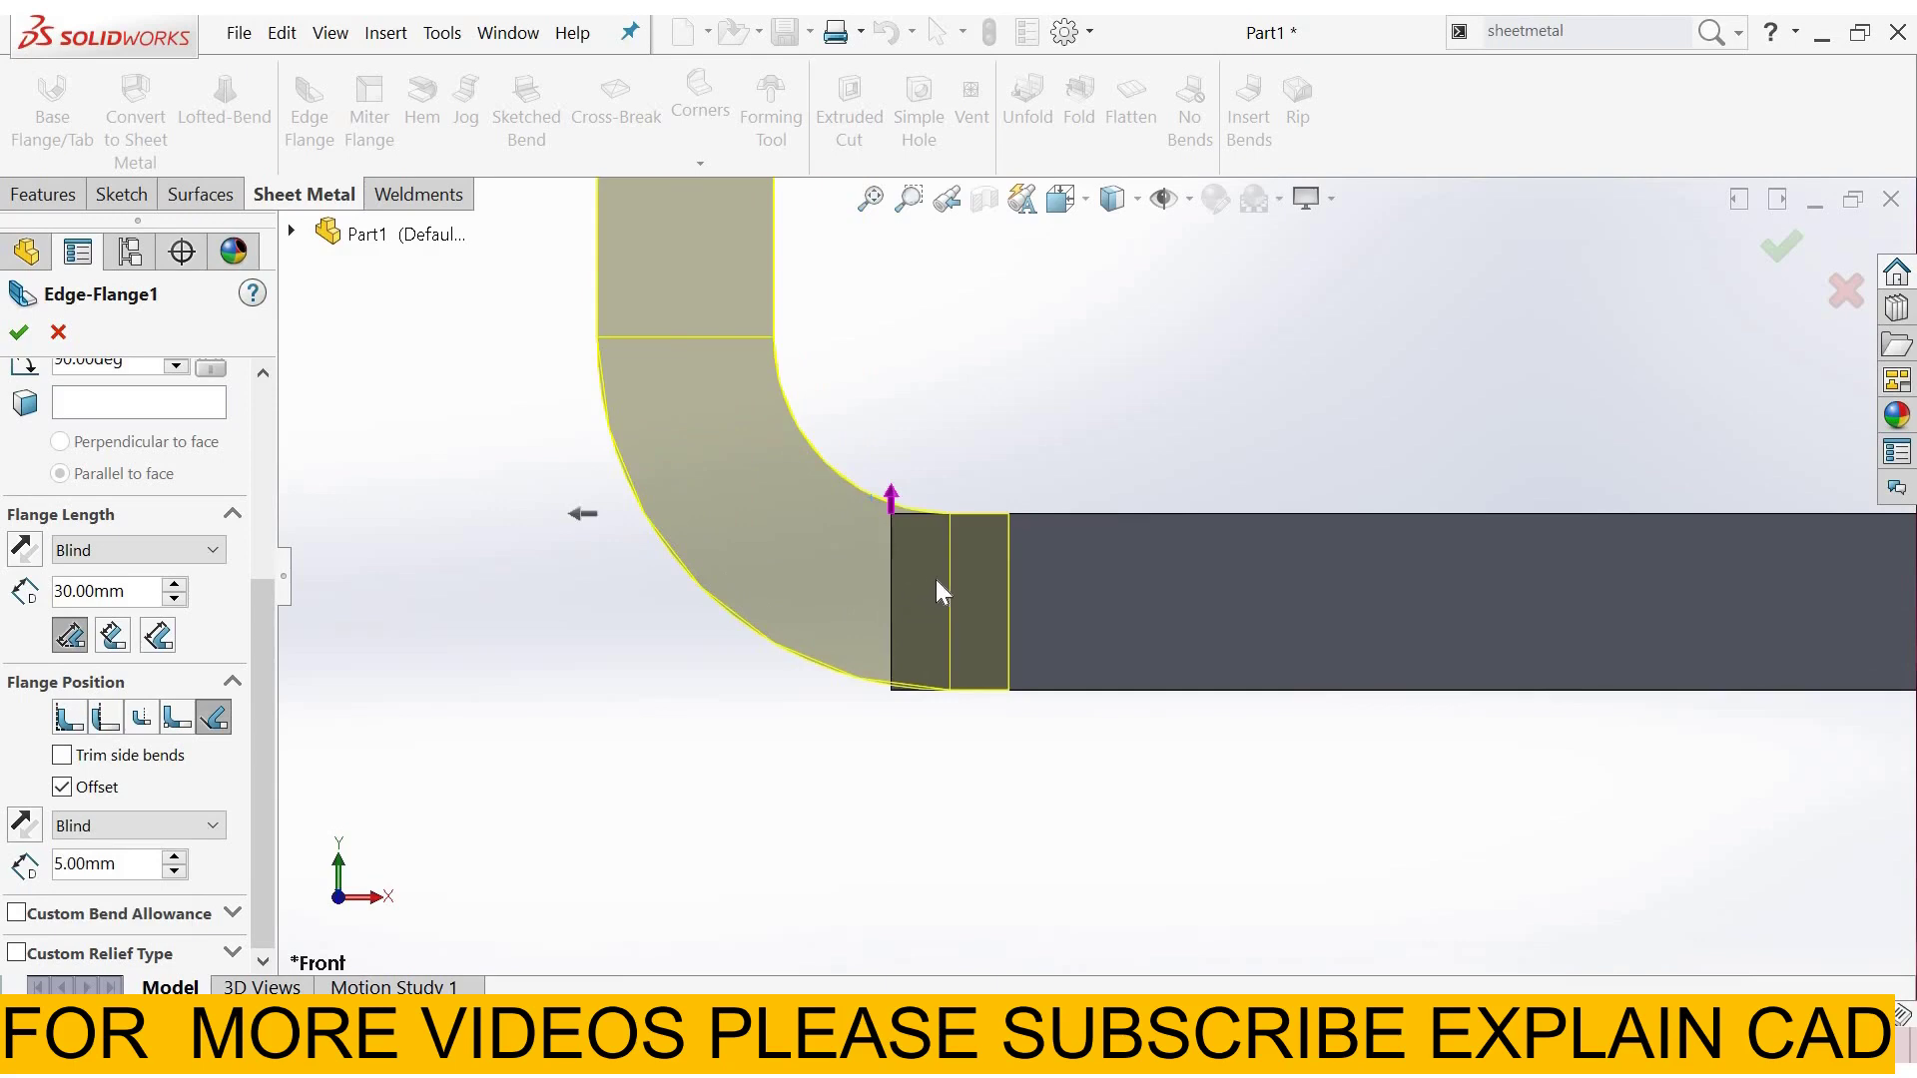
{"action": "key", "text": "z"}
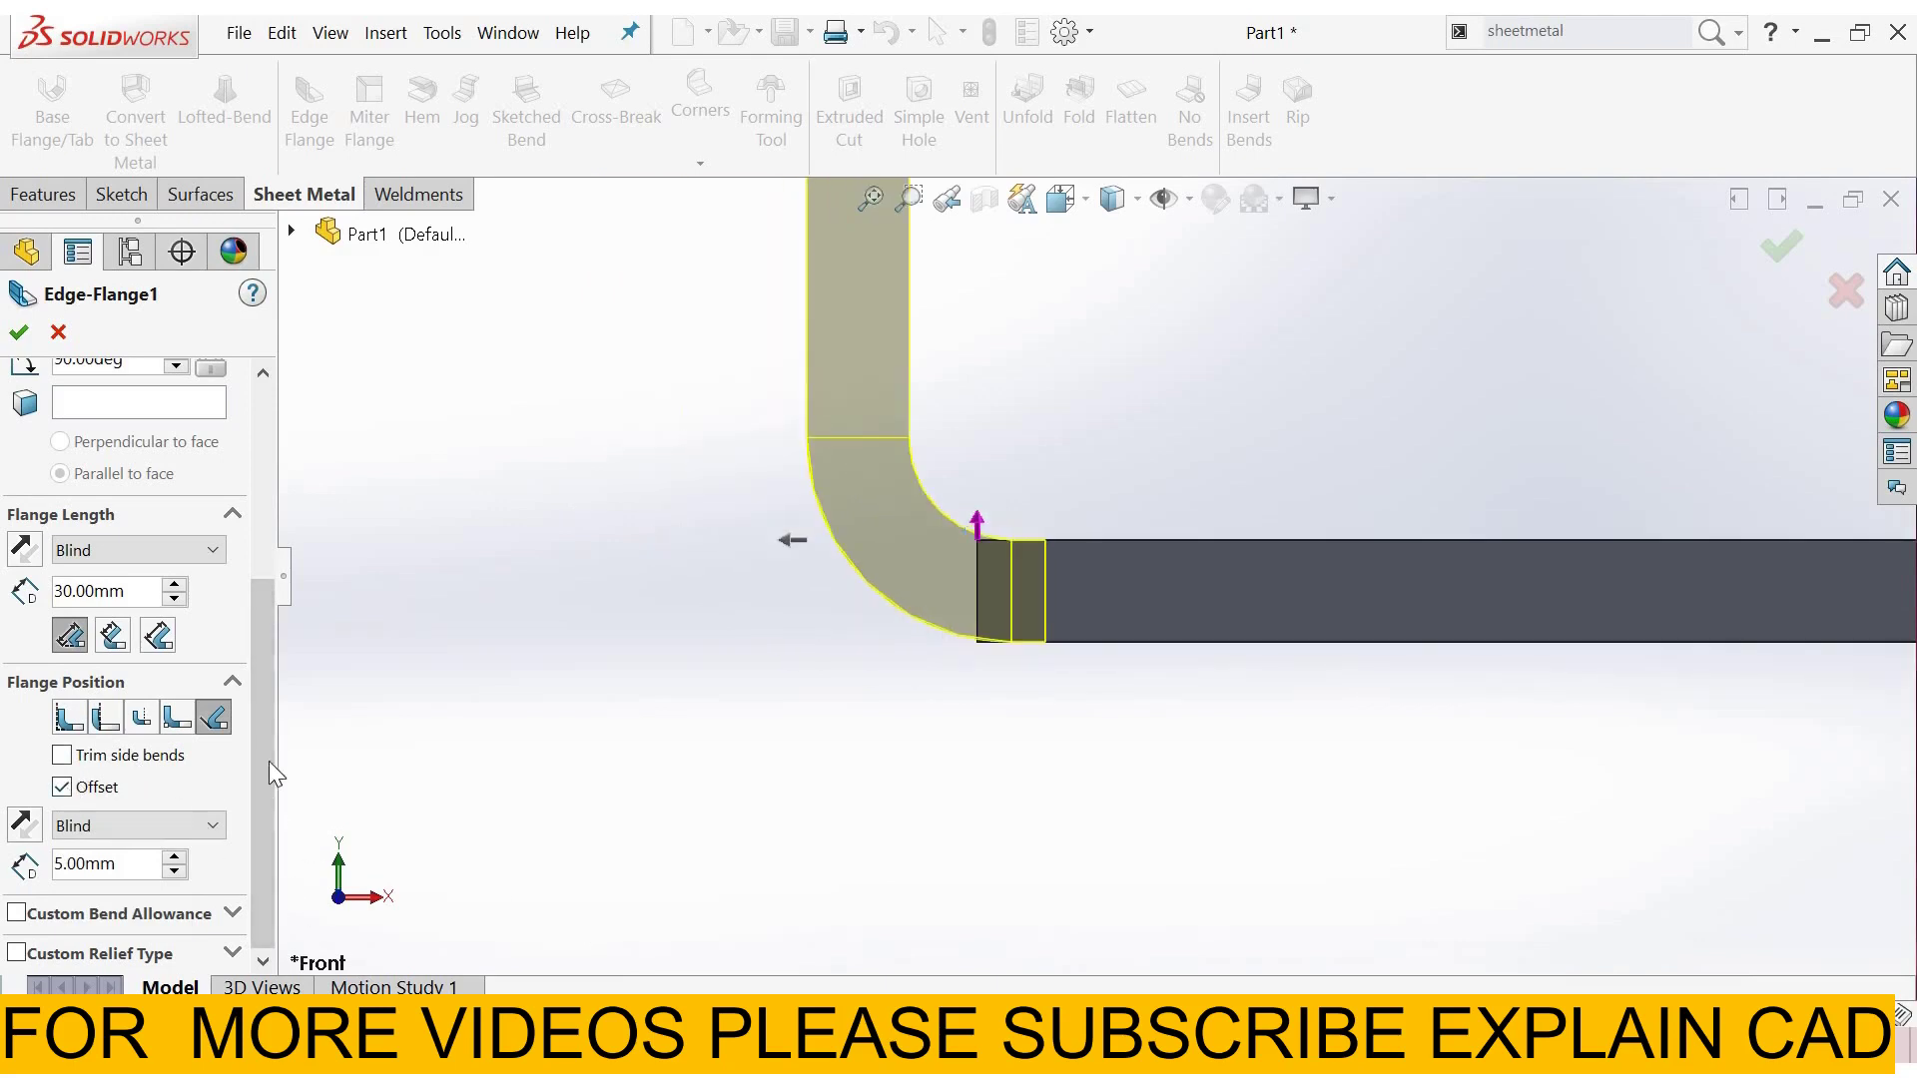
Enable a custom bend allowance with a K-Factor of 0.5 and create the edge flange.
{"action": "left_click", "coordinate": [22, 913]}
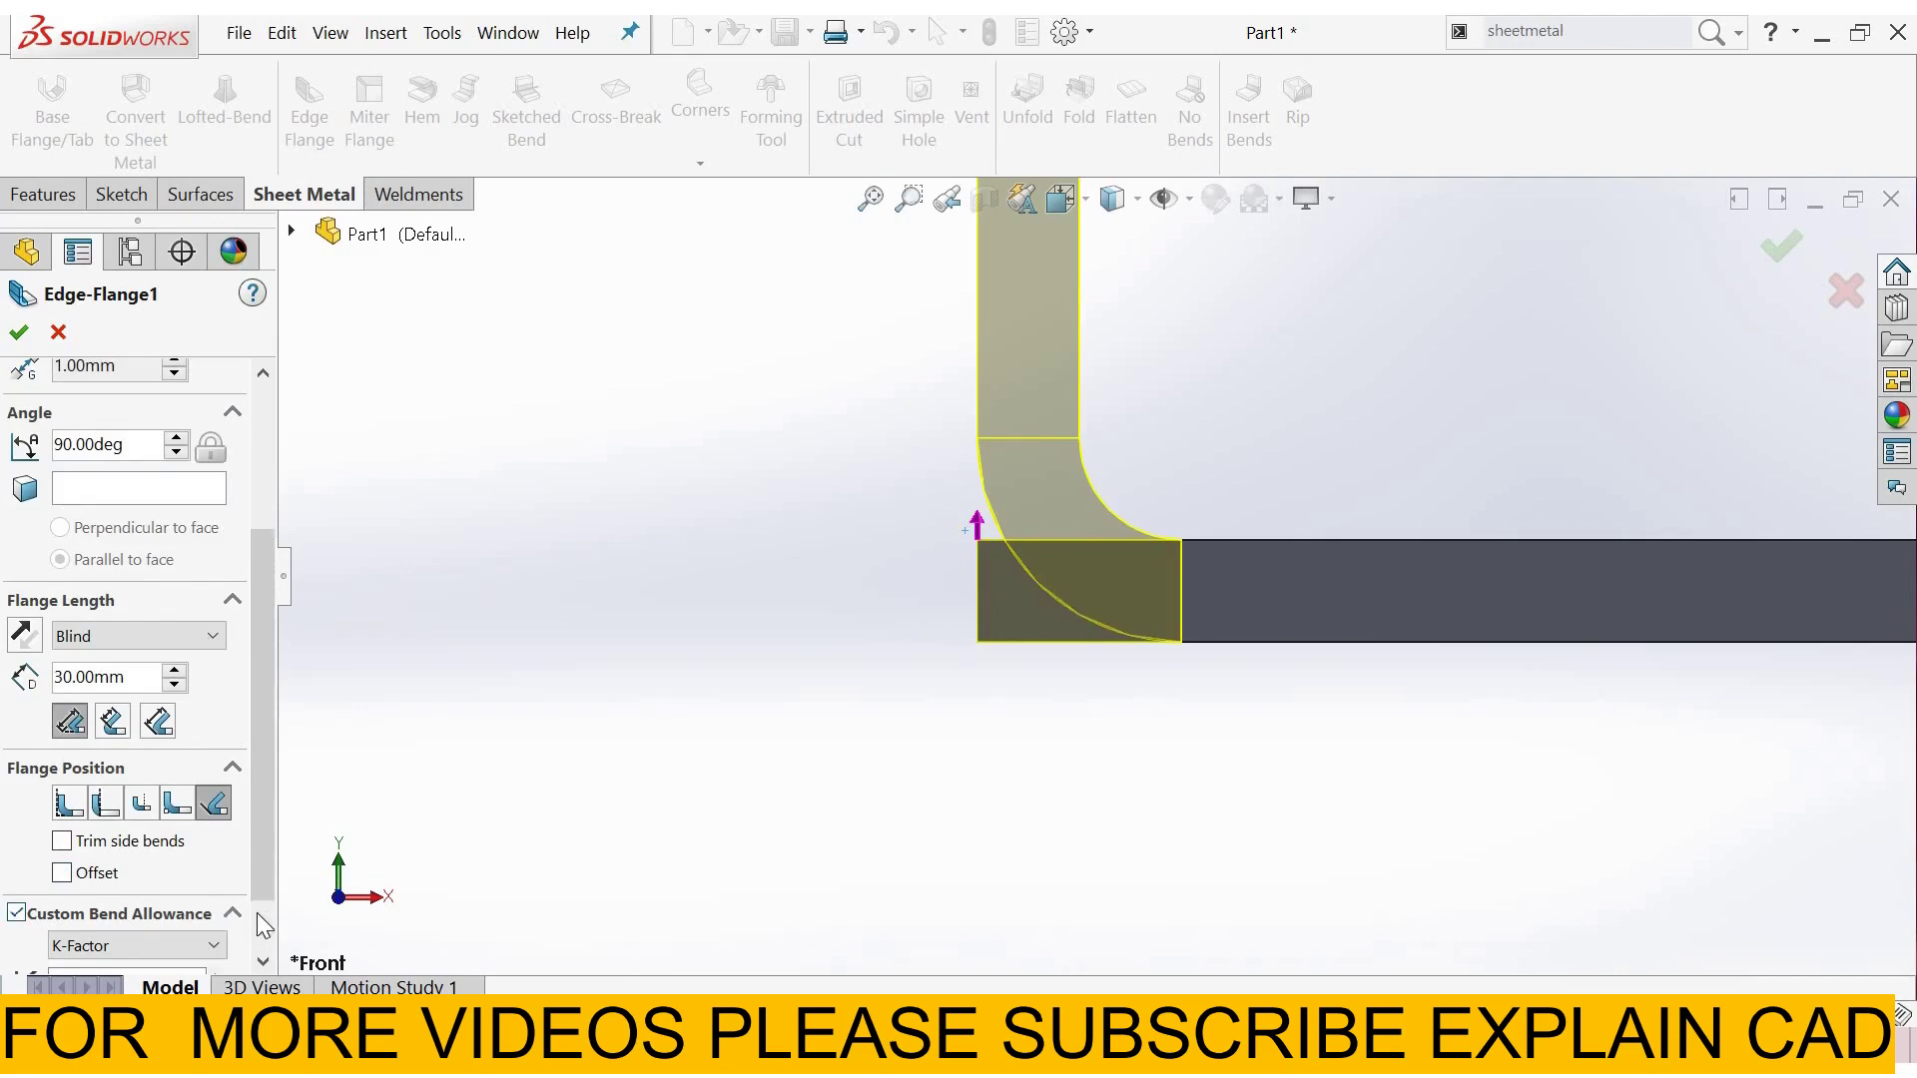
{"action": "scroll", "coordinate": [78, 924], "scroll_direction": "down", "scroll_amount": 2}
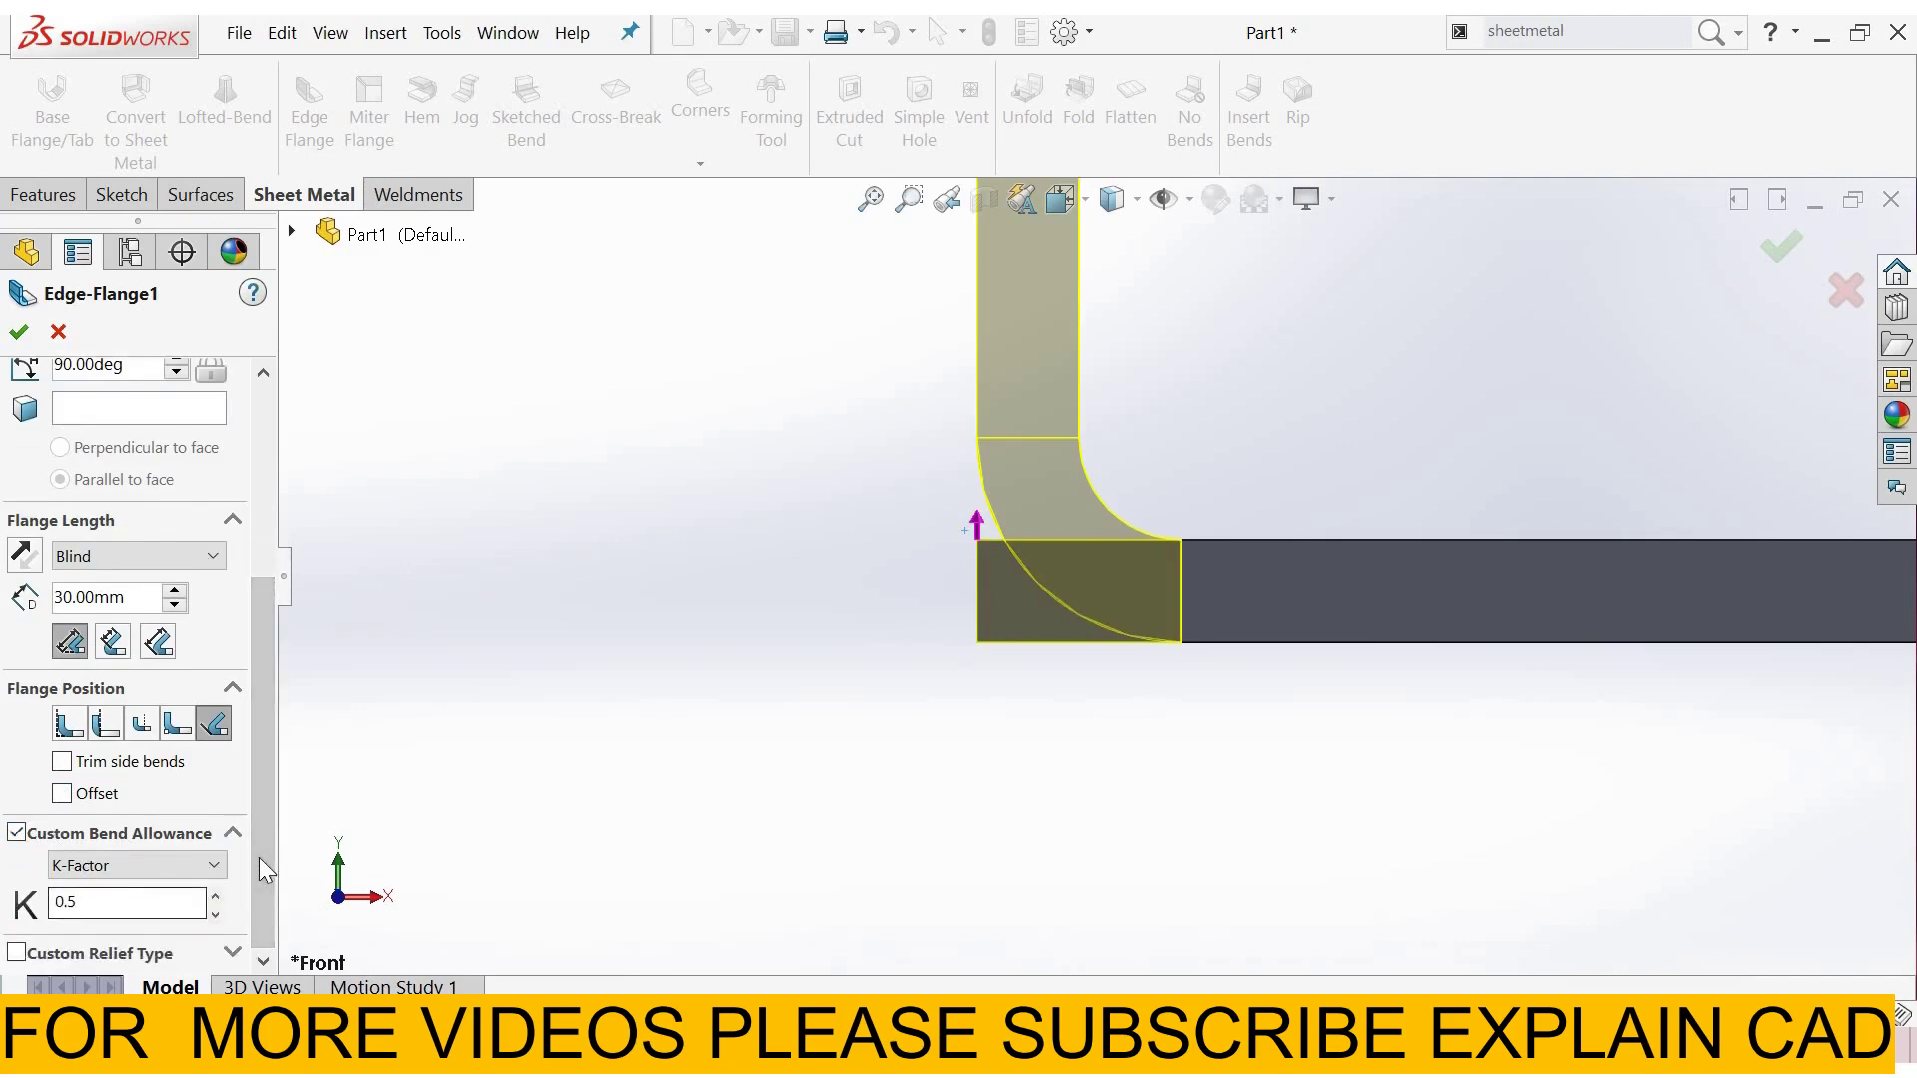
{"action": "left_click", "coordinate": [18, 331]}
Edit the finished edge flange to use the default bend radius and apply the change.
{"action": "left_click", "coordinate": [105, 741]}
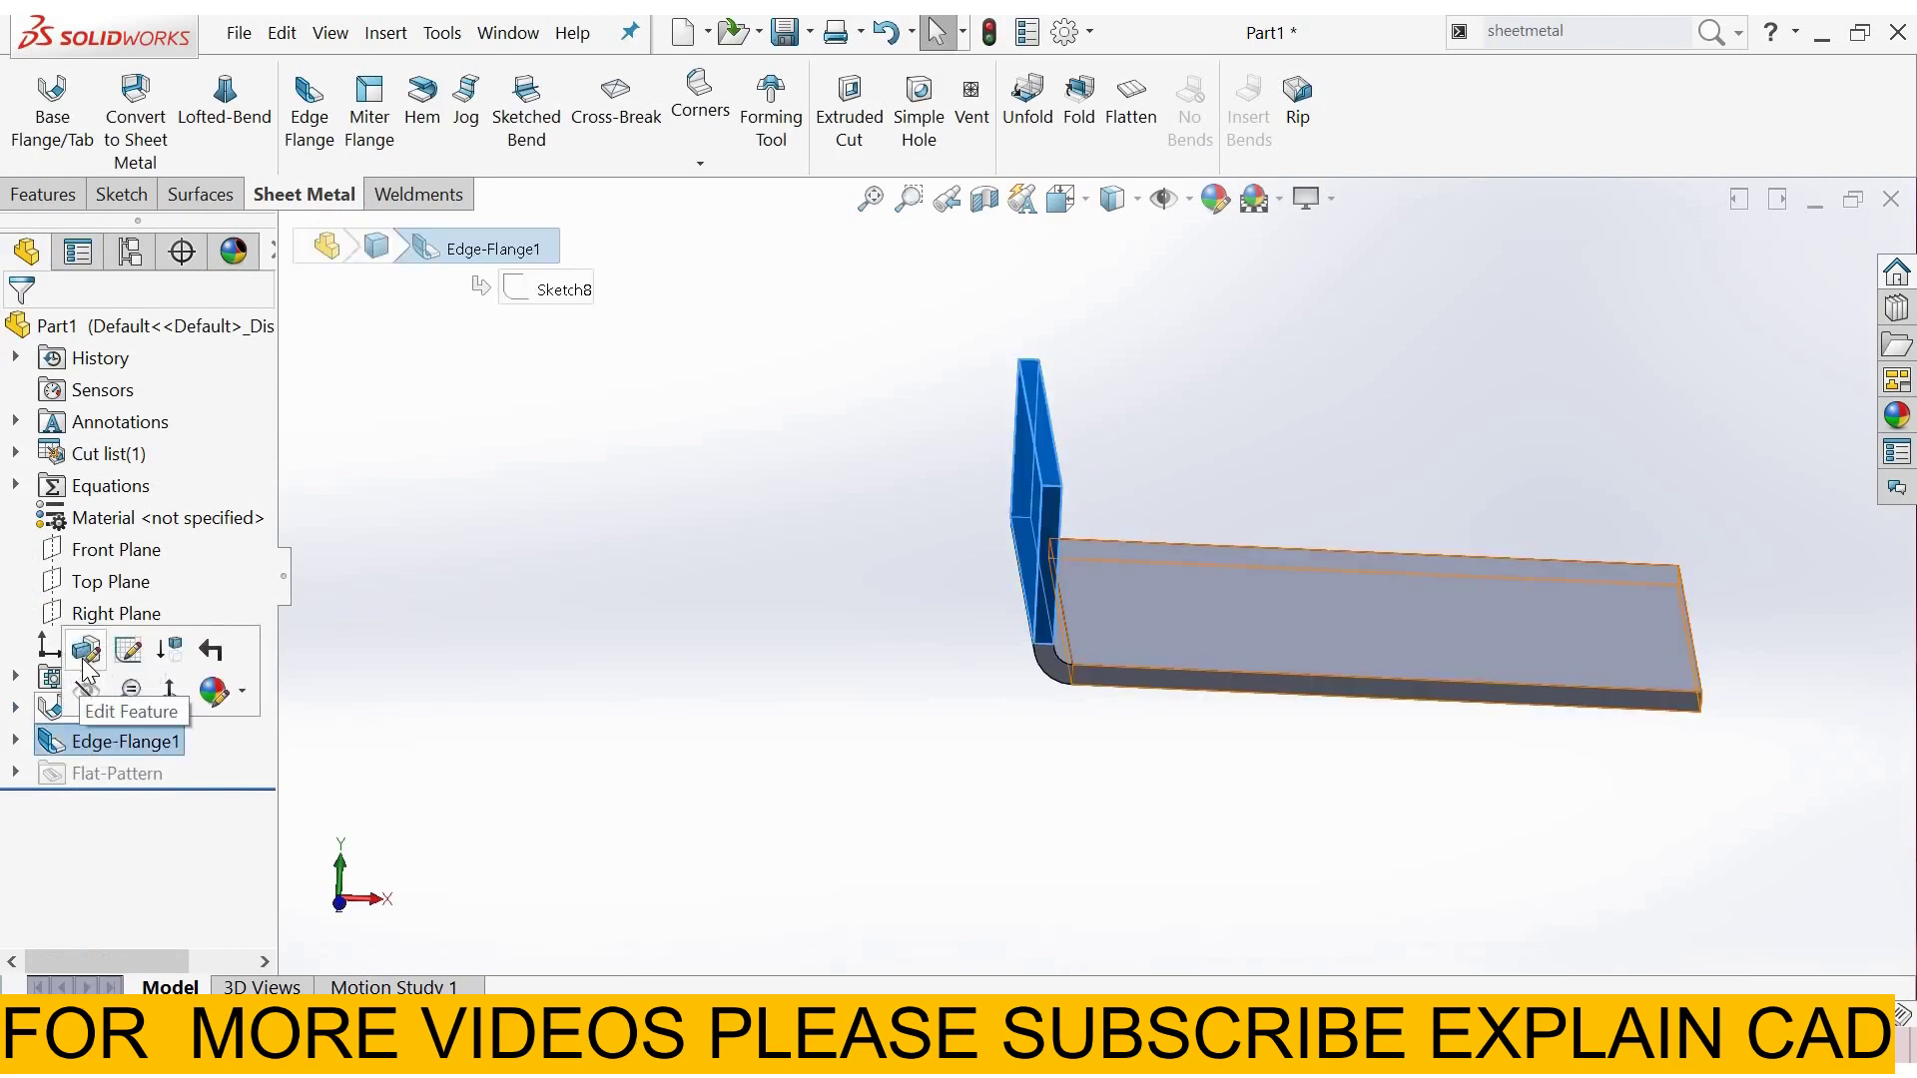
{"action": "left_click", "coordinate": [88, 649]}
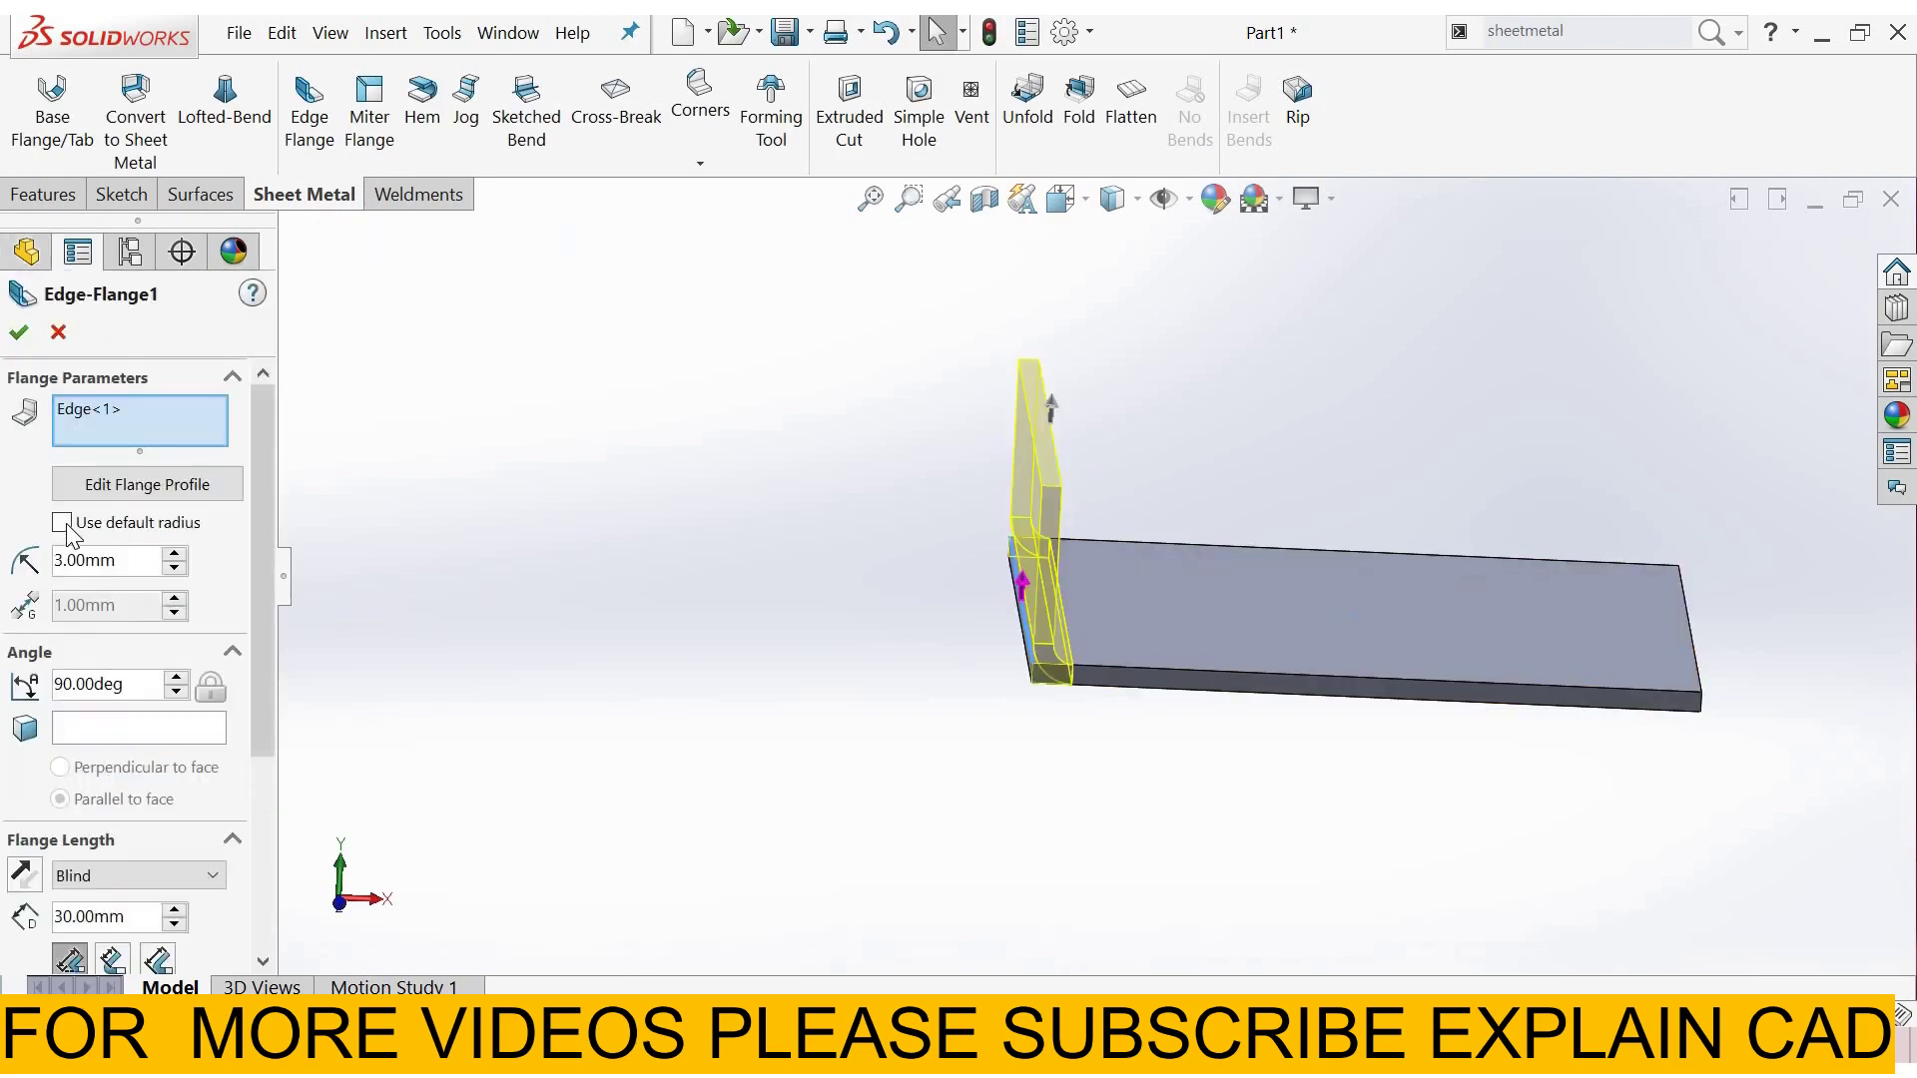
{"action": "left_click", "coordinate": [62, 523]}
{"action": "key", "text": "Return"}
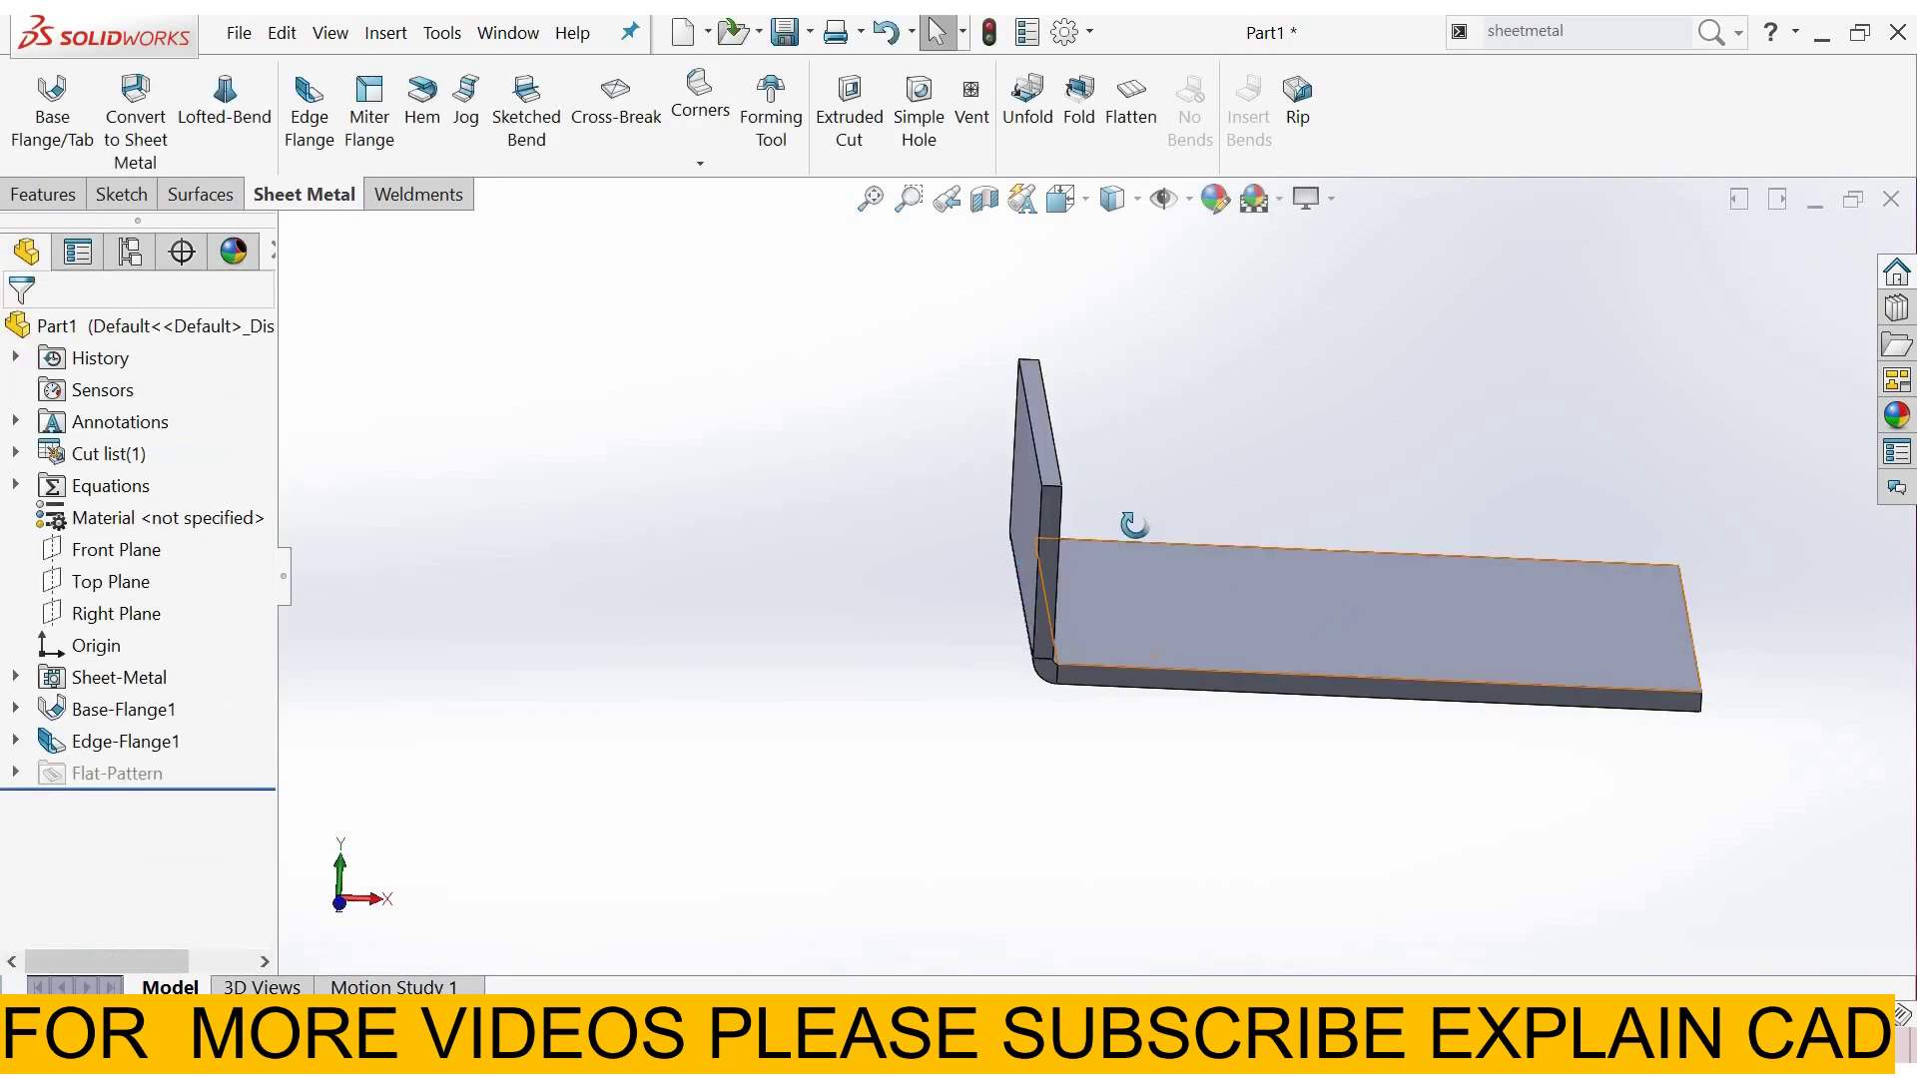
{"action": "scroll", "coordinate": [1183, 564], "scroll_direction": "down", "scroll_amount": 5}
{"action": "scroll", "coordinate": [1168, 584], "scroll_direction": "up", "scroll_amount": 5}
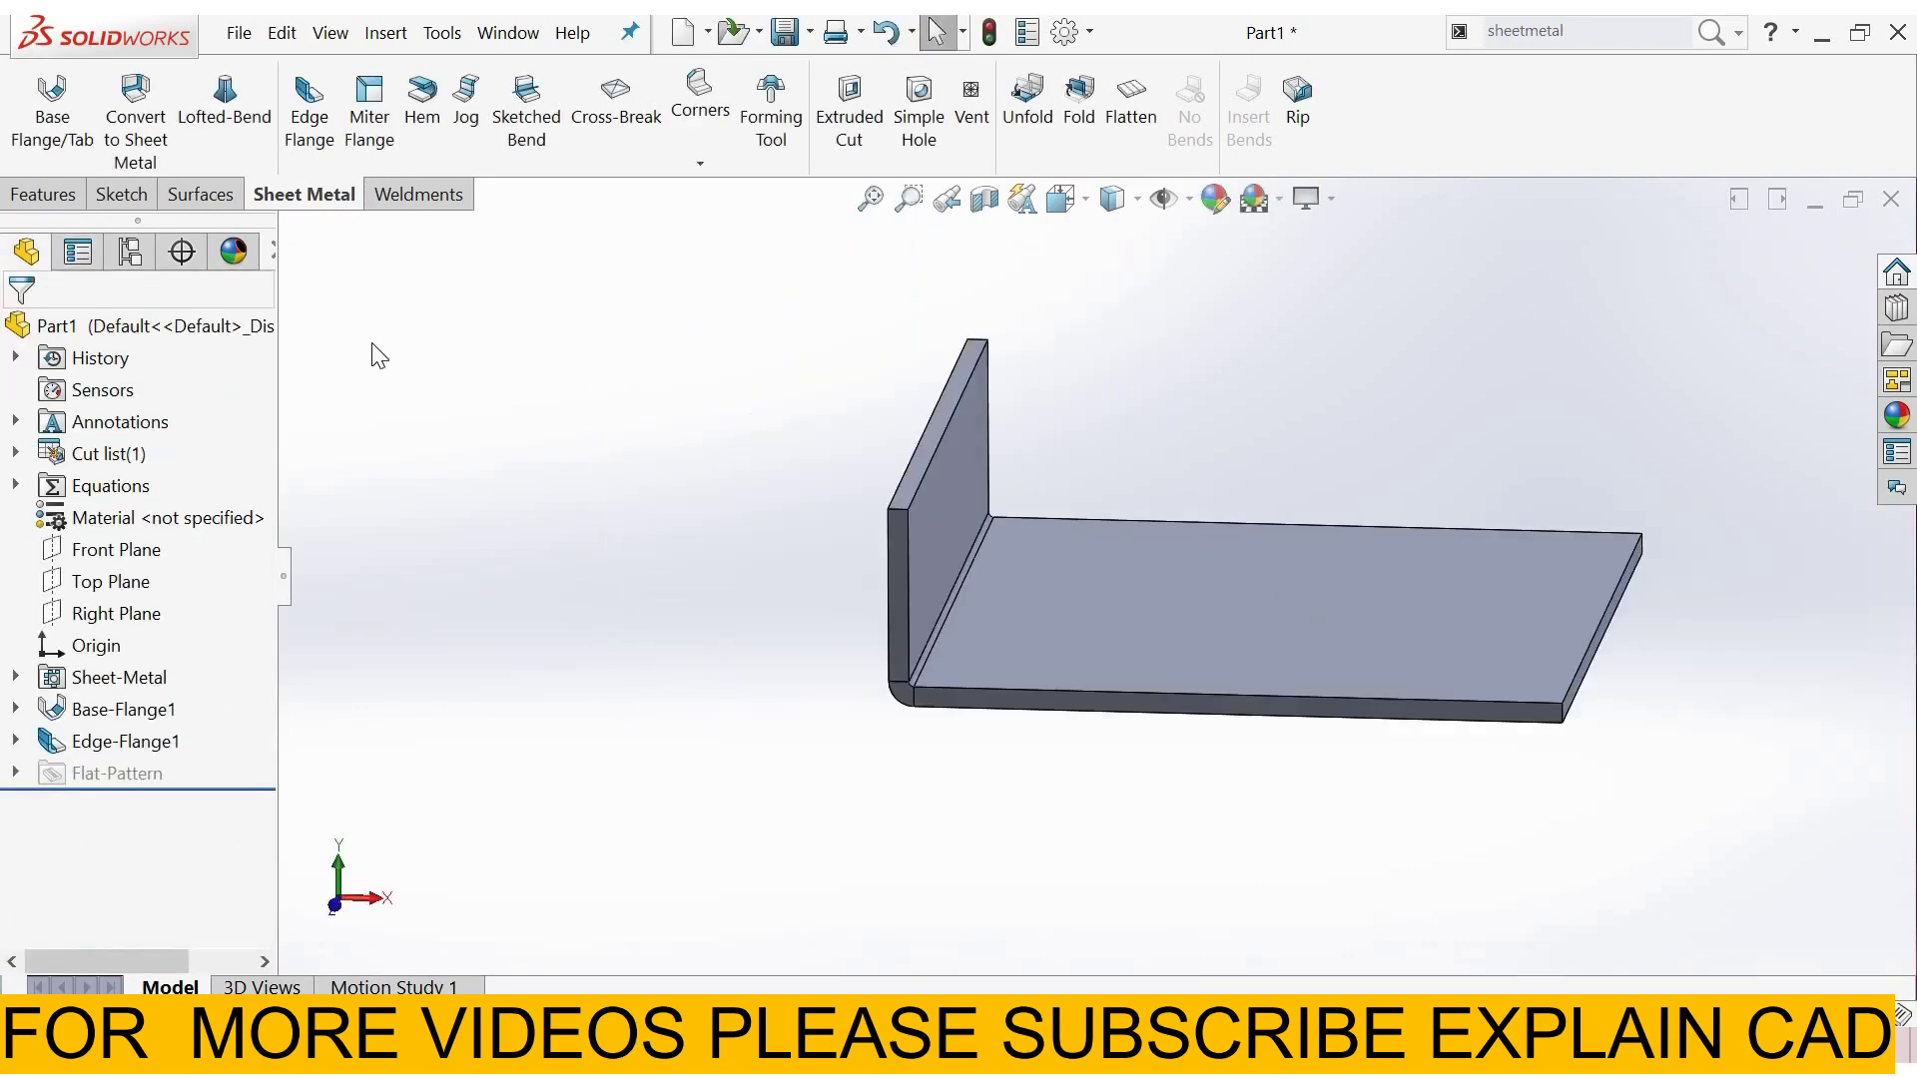